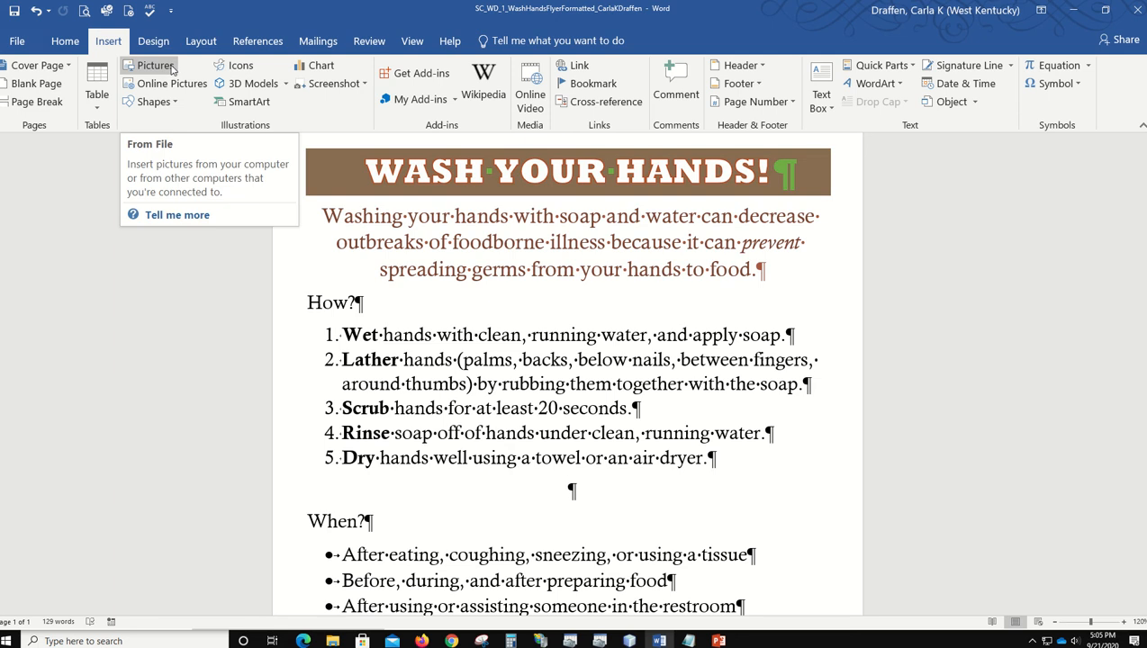
Insert the picture Support_WD_1_WashingHands from the Word folder inside CIT 105 on the USB drive.
{"action": "left_click", "coordinate": [166, 68]}
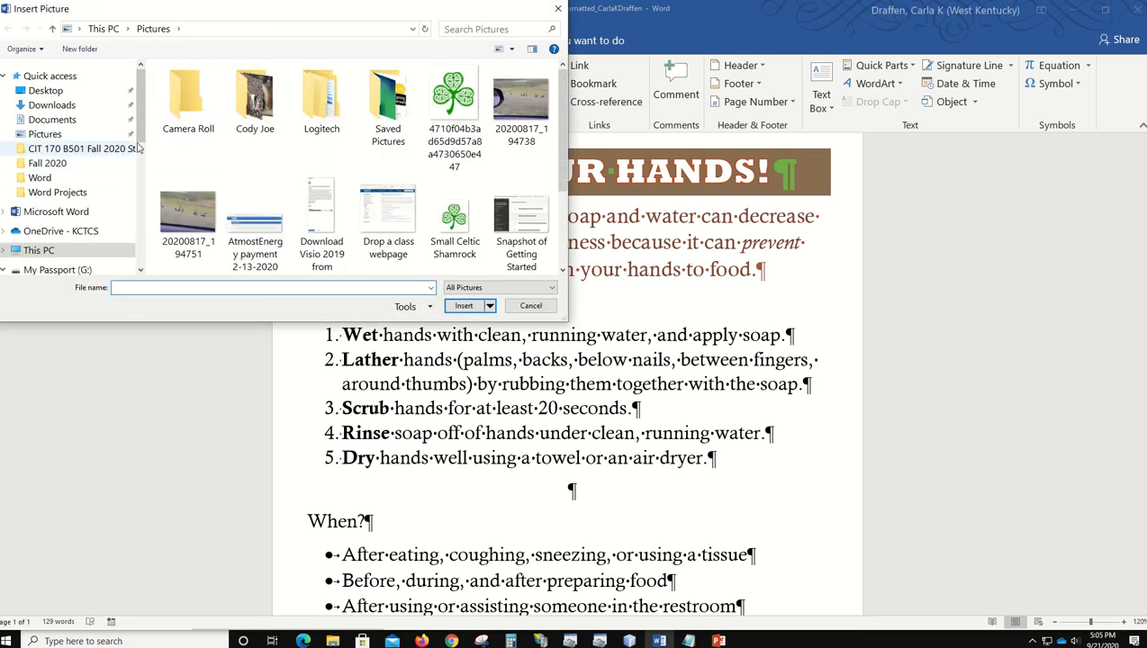
{"action": "left_click_drag", "start_coordinate": [141, 117], "coordinate": [140, 261]}
{"action": "left_click", "coordinate": [75, 118]}
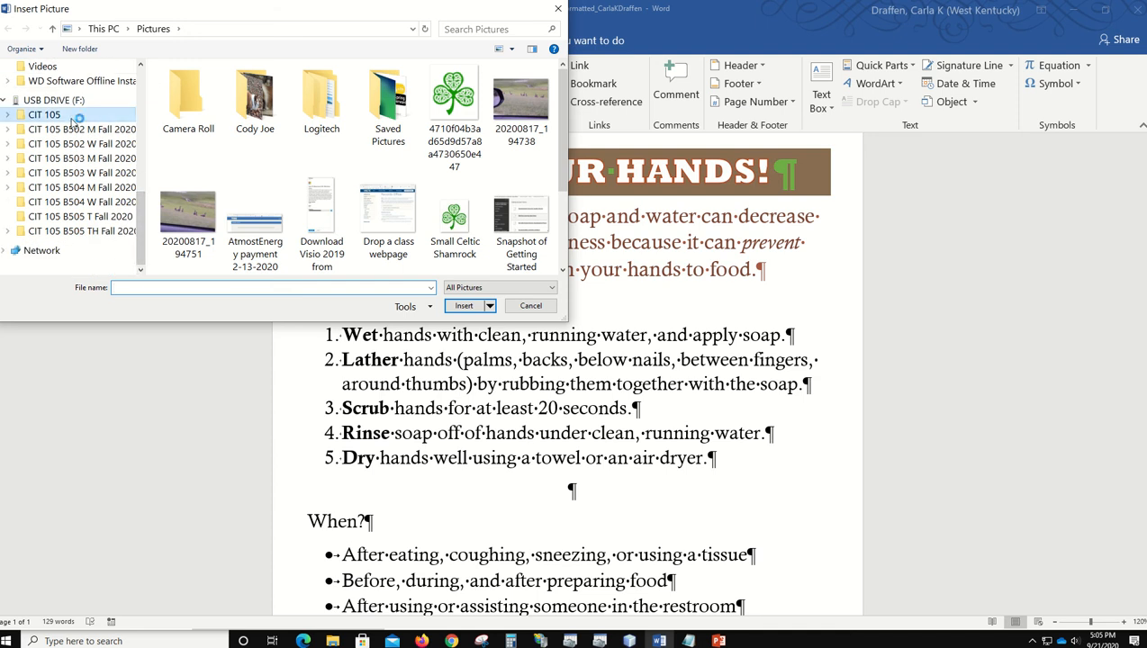
{"action": "left_click_drag", "start_coordinate": [131, 124], "coordinate": [146, 200]}
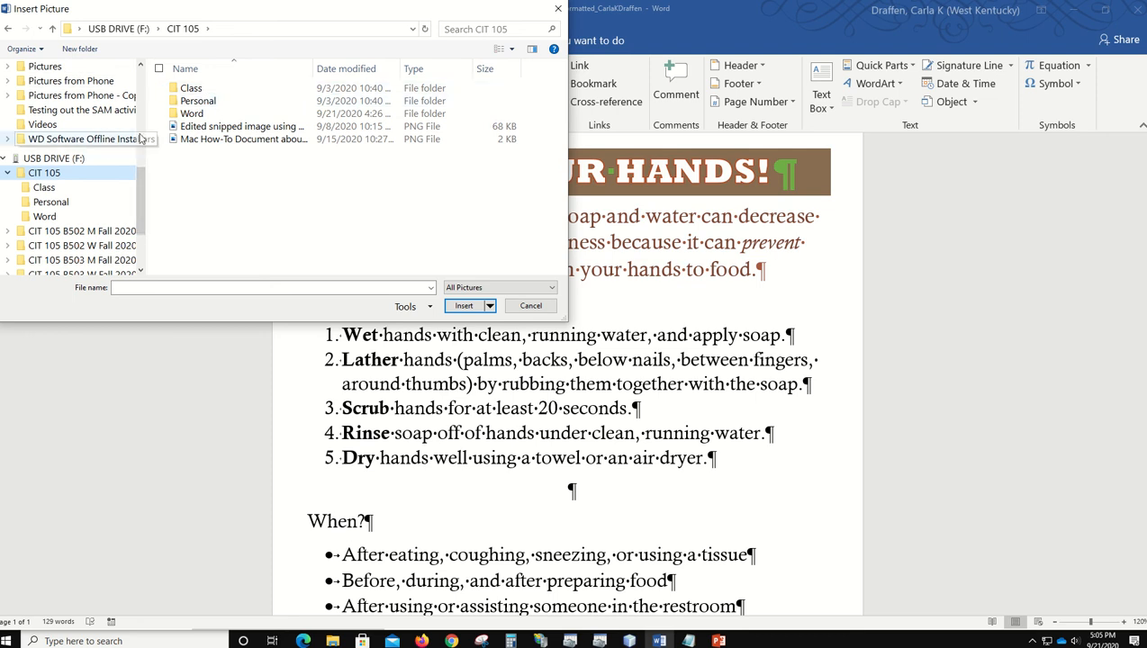
{"action": "double_click", "coordinate": [191, 116]}
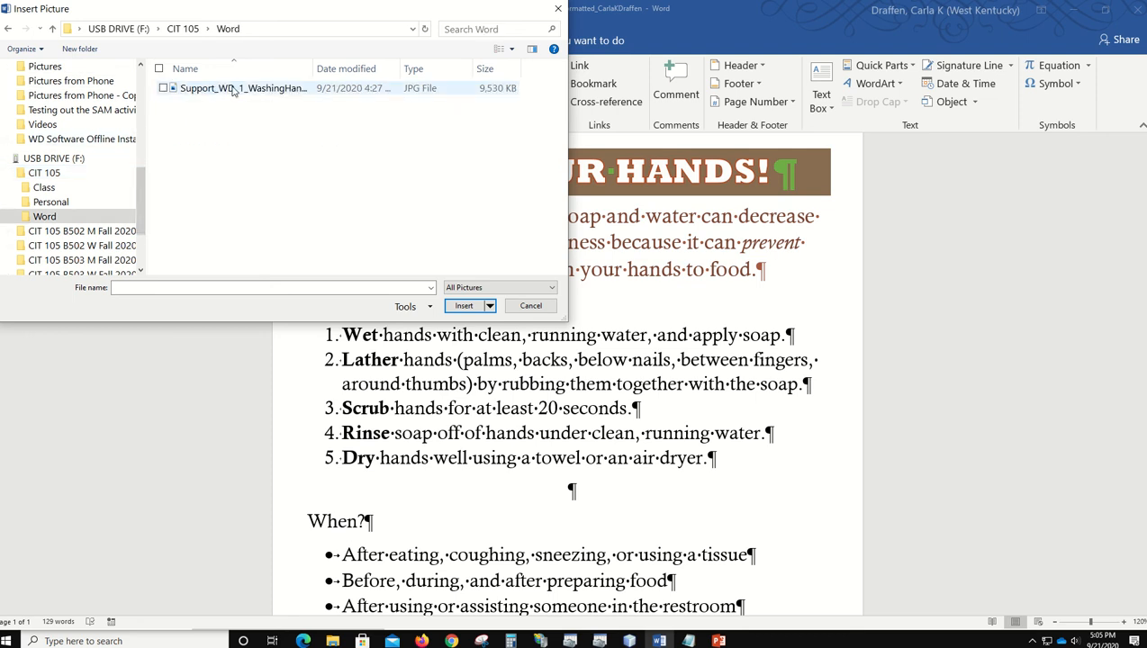
{"action": "left_click", "coordinate": [235, 90]}
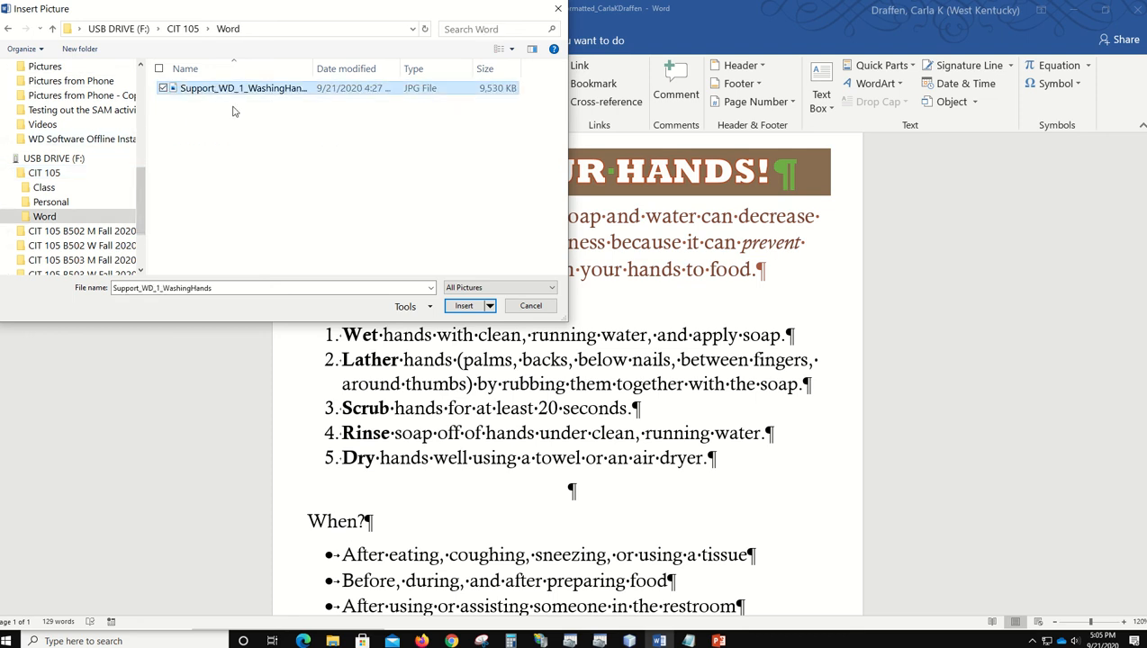
{"action": "left_click", "coordinate": [462, 307]}
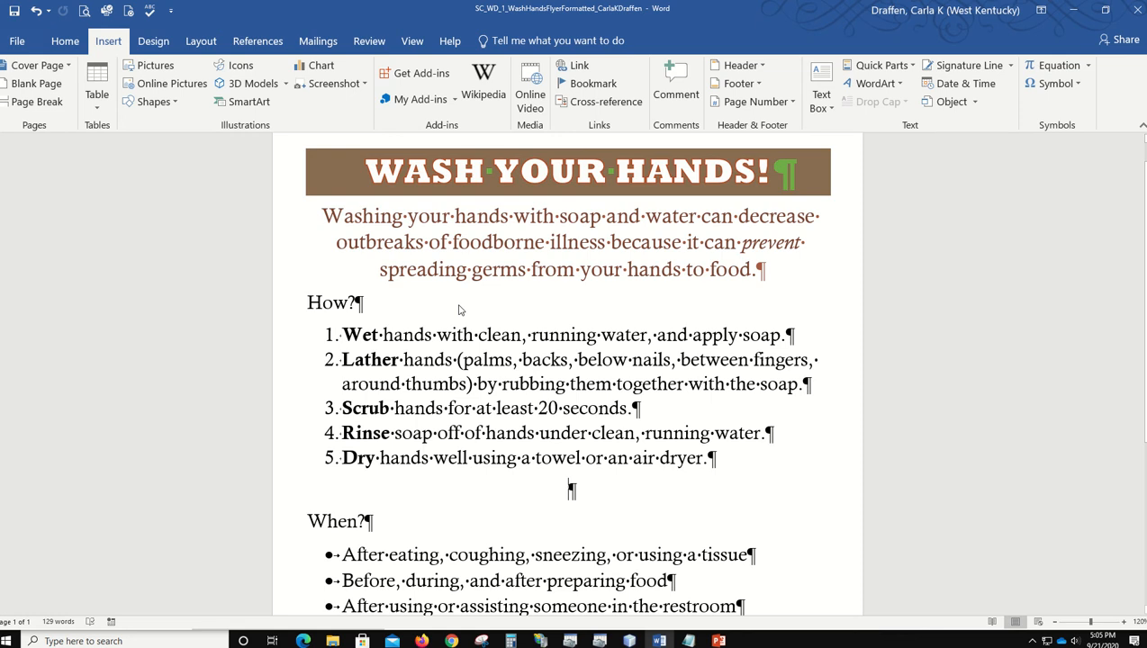
Fit one whole page in the view and examine how the inserted picture affects the flyer's page layout.
{"action": "scroll", "coordinate": [612, 366], "scroll_direction": "down", "scroll_amount": 3}
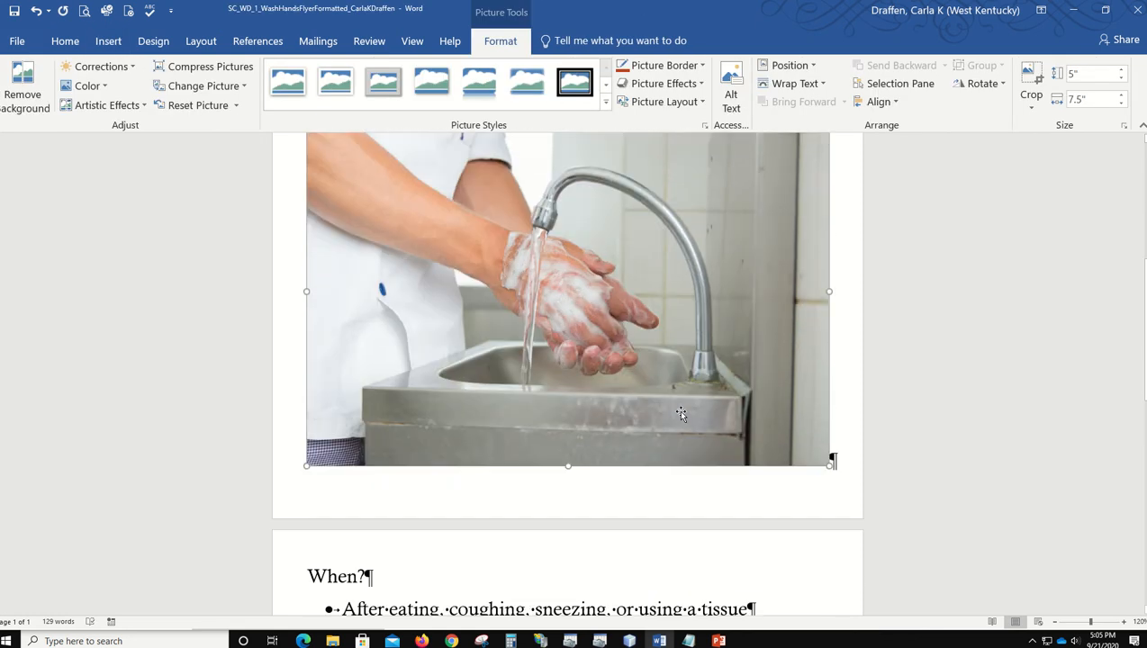
{"action": "scroll", "coordinate": [681, 414], "scroll_direction": "down", "scroll_amount": 5}
{"action": "scroll", "coordinate": [681, 413], "scroll_direction": "up", "scroll_amount": 2}
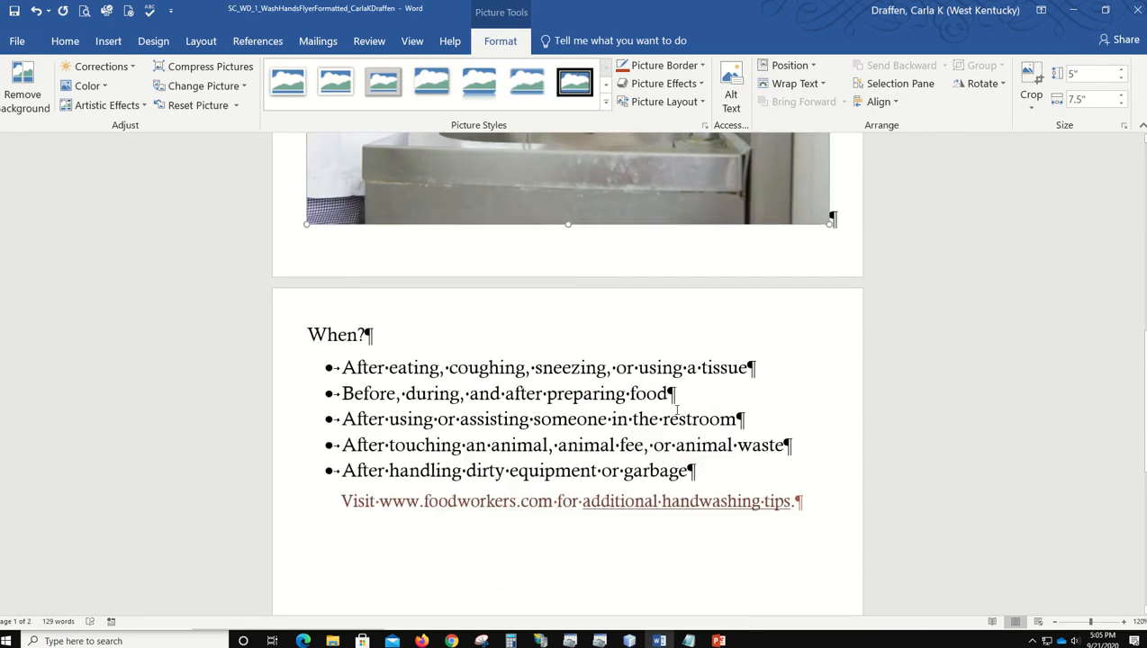
{"action": "scroll", "coordinate": [677, 410], "scroll_direction": "up", "scroll_amount": 6}
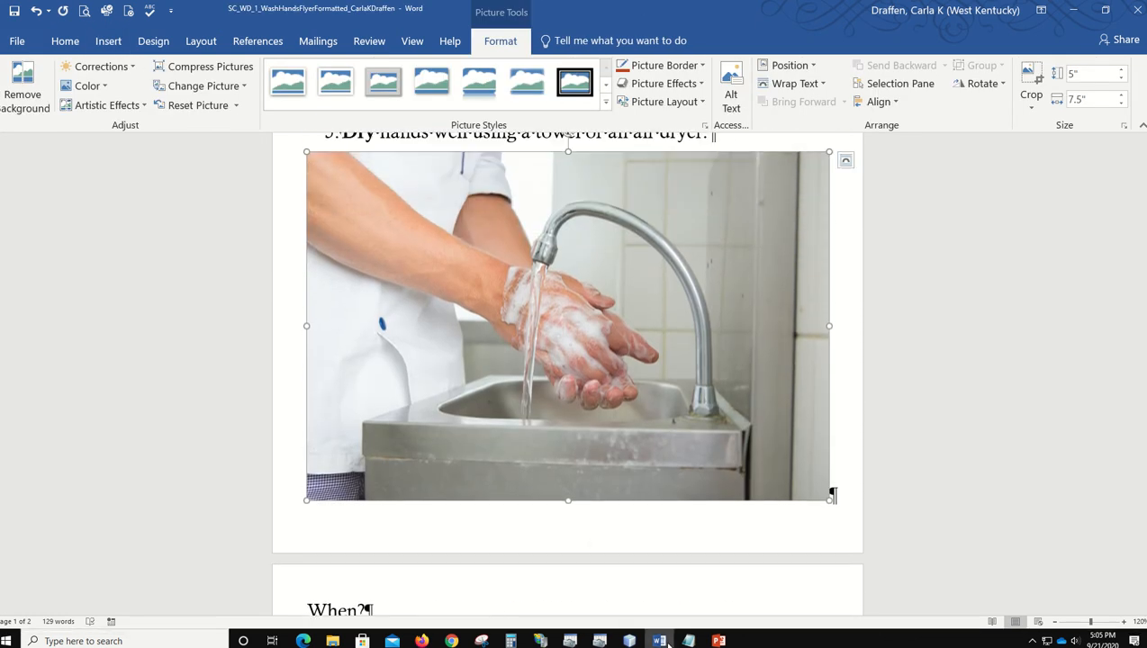
{"action": "mouse_move", "coordinate": [667, 642]}
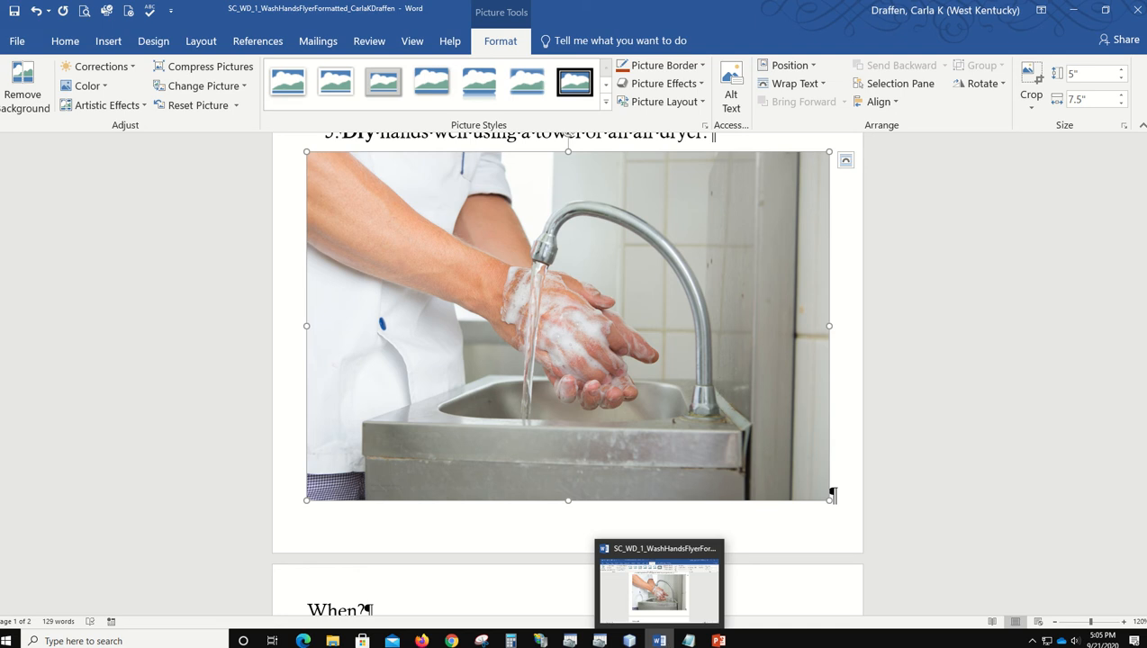
{"action": "left_click", "coordinate": [411, 41]}
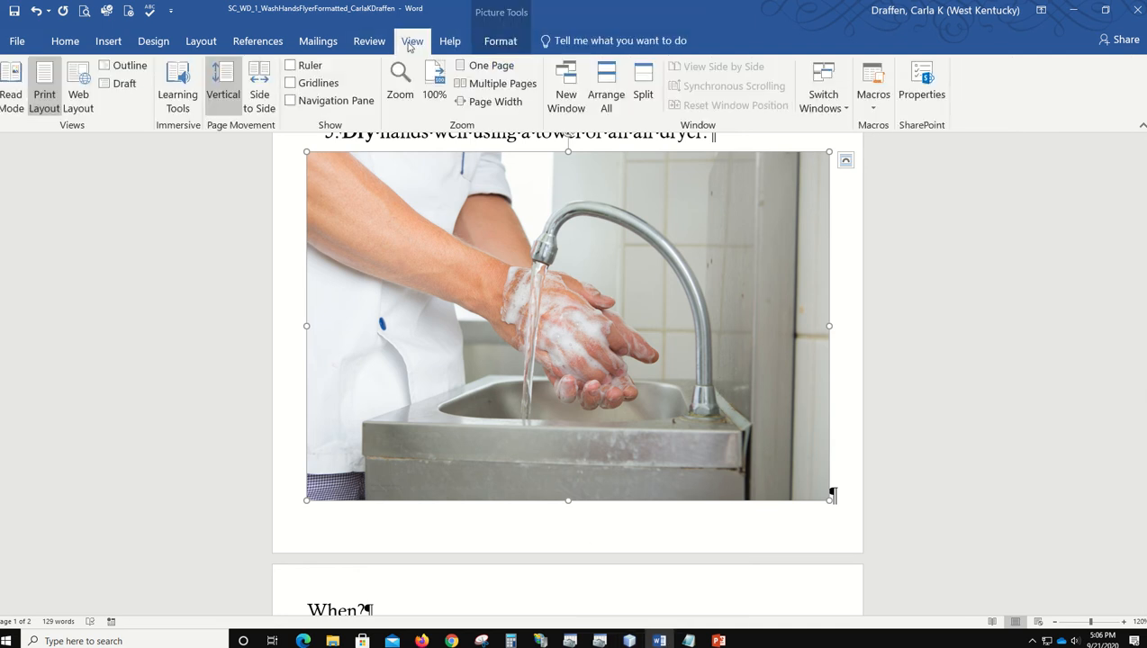
{"action": "left_click", "coordinate": [500, 67]}
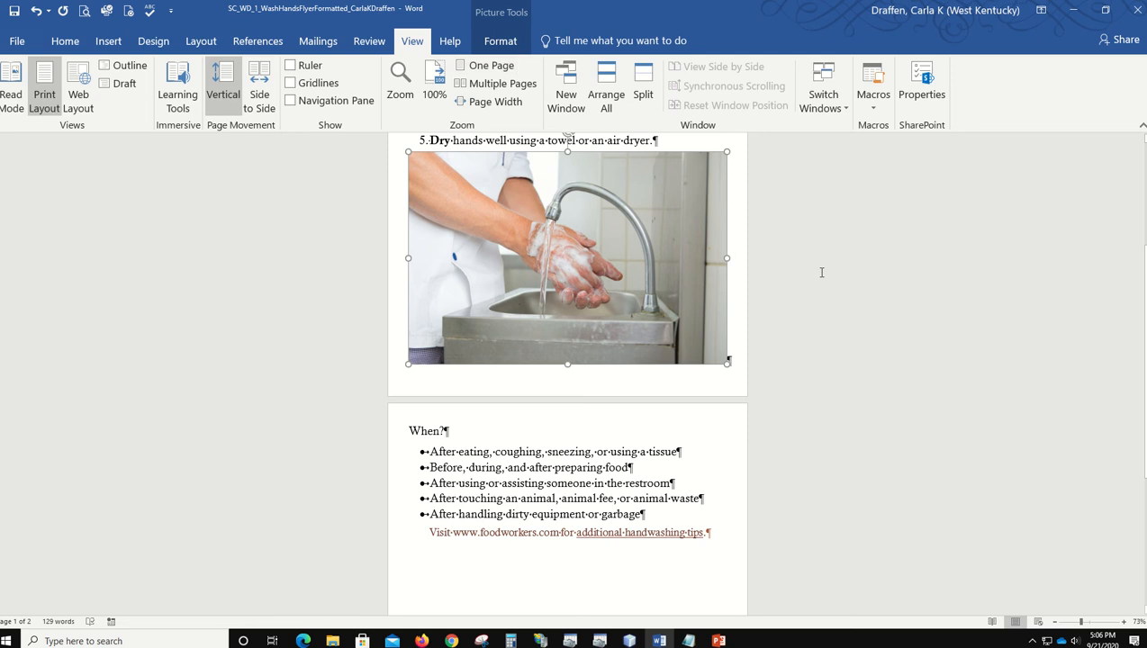
{"action": "scroll", "coordinate": [758, 400], "scroll_direction": "up", "scroll_amount": 2}
{"action": "scroll", "coordinate": [758, 402], "scroll_direction": "up", "scroll_amount": 2}
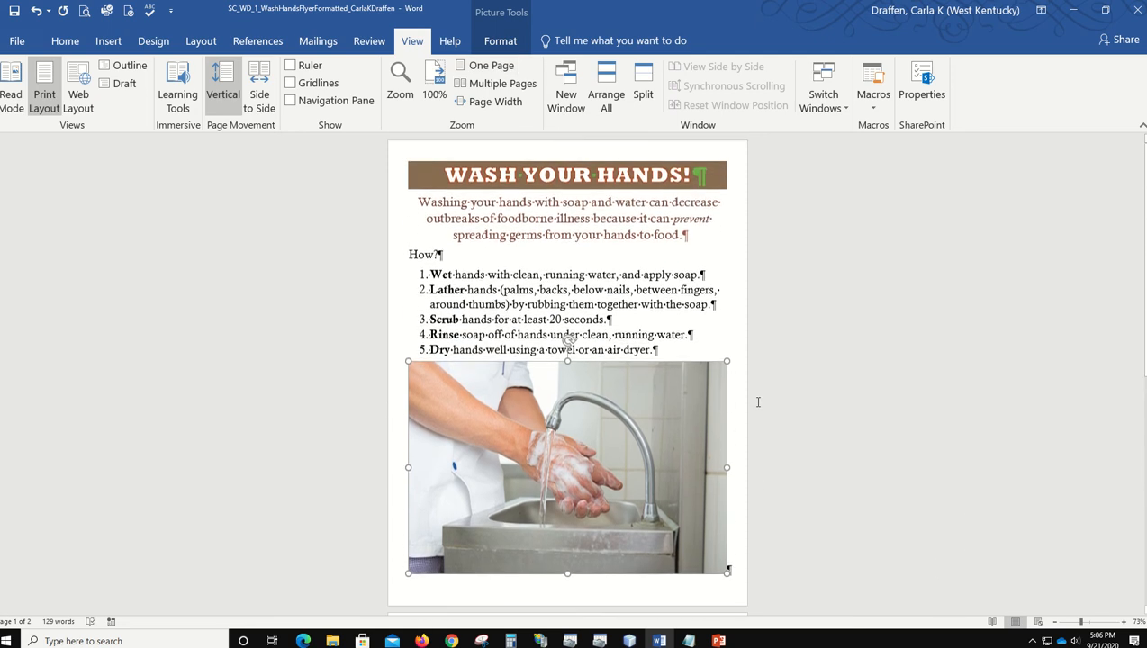
{"action": "scroll", "coordinate": [758, 402], "scroll_direction": "down", "scroll_amount": 3}
{"action": "scroll", "coordinate": [758, 402], "scroll_direction": "up", "scroll_amount": 1}
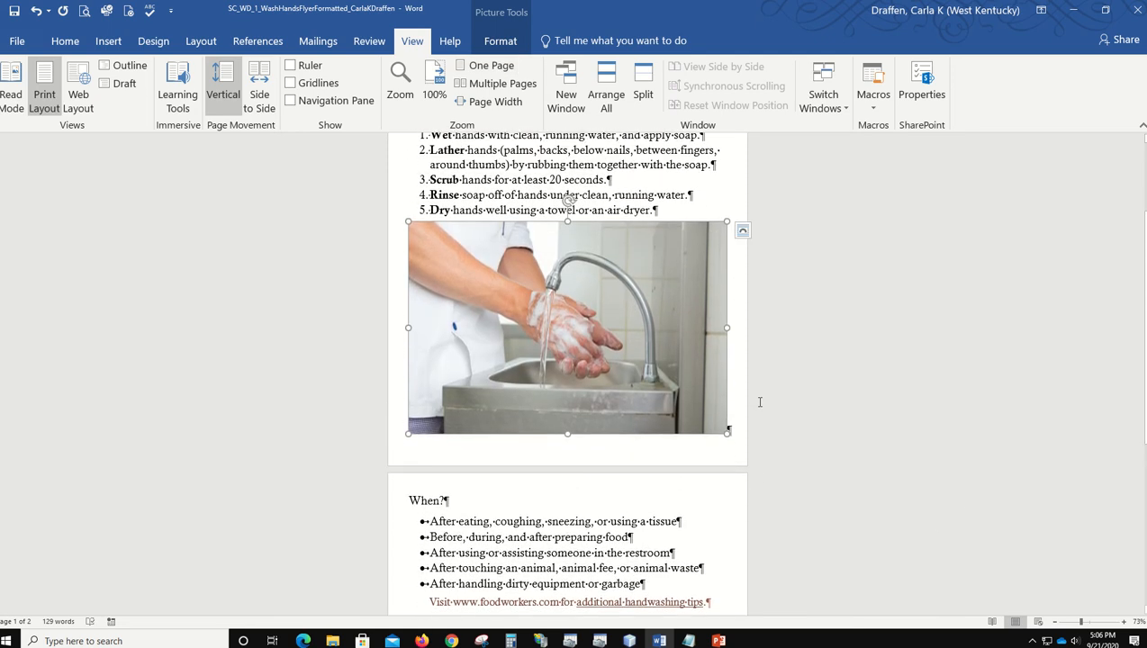
{"action": "scroll", "coordinate": [759, 402], "scroll_direction": "up", "scroll_amount": 1}
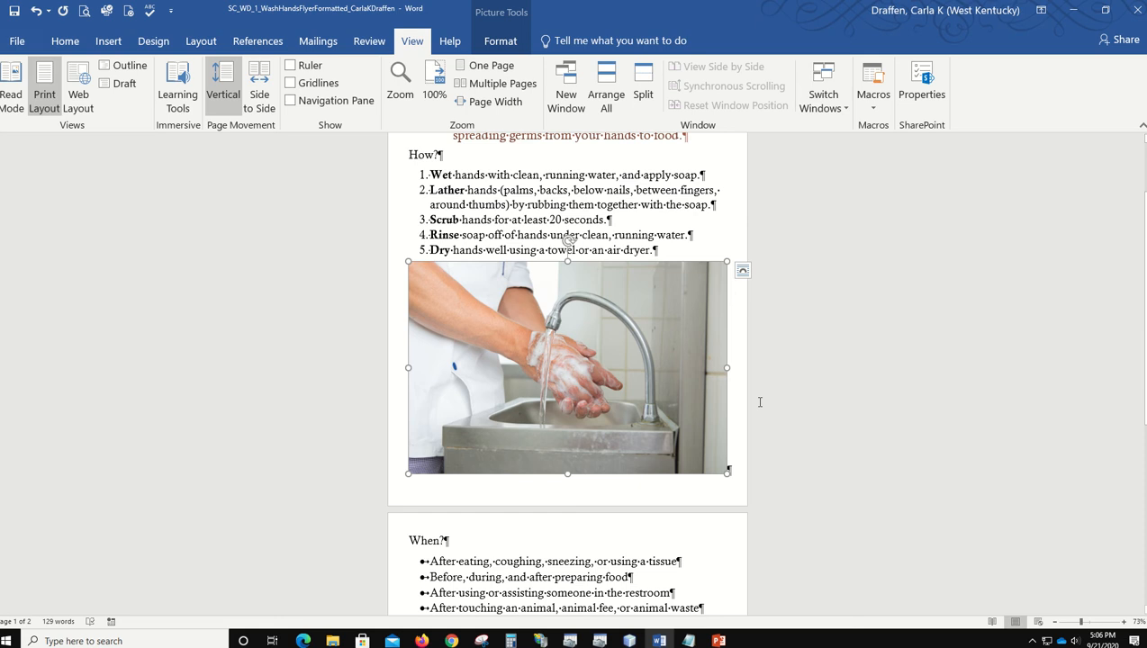
{"action": "mouse_move", "coordinate": [717, 641]}
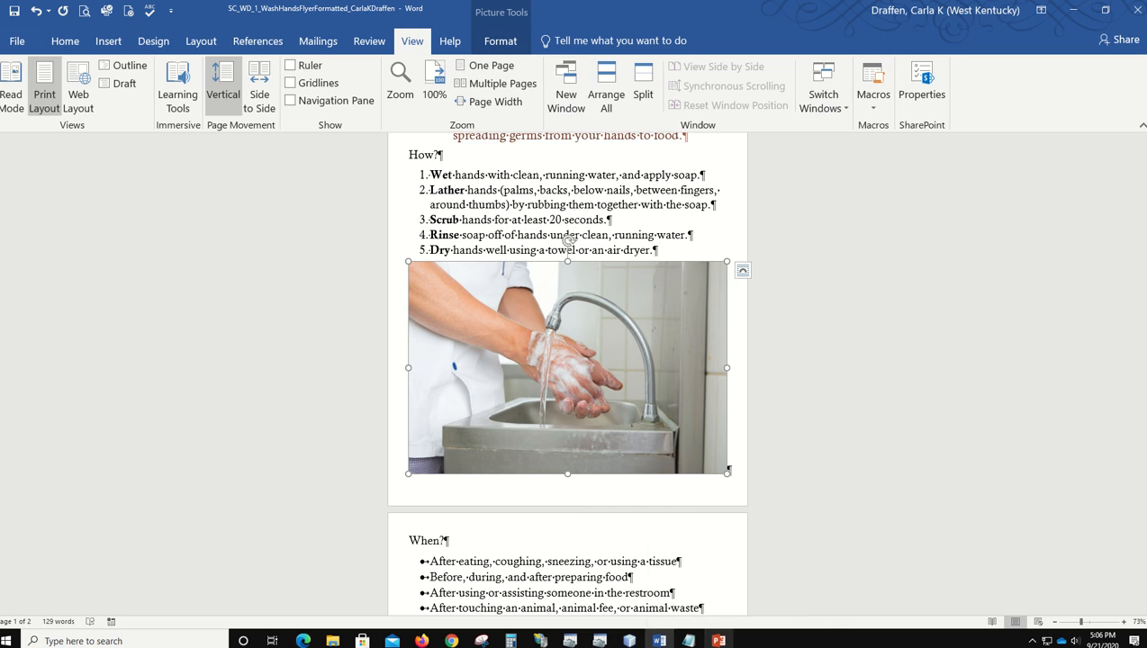
Resize the hand-washing picture to a height of 2" and a width of 3".
{"action": "left_click", "coordinate": [500, 41]}
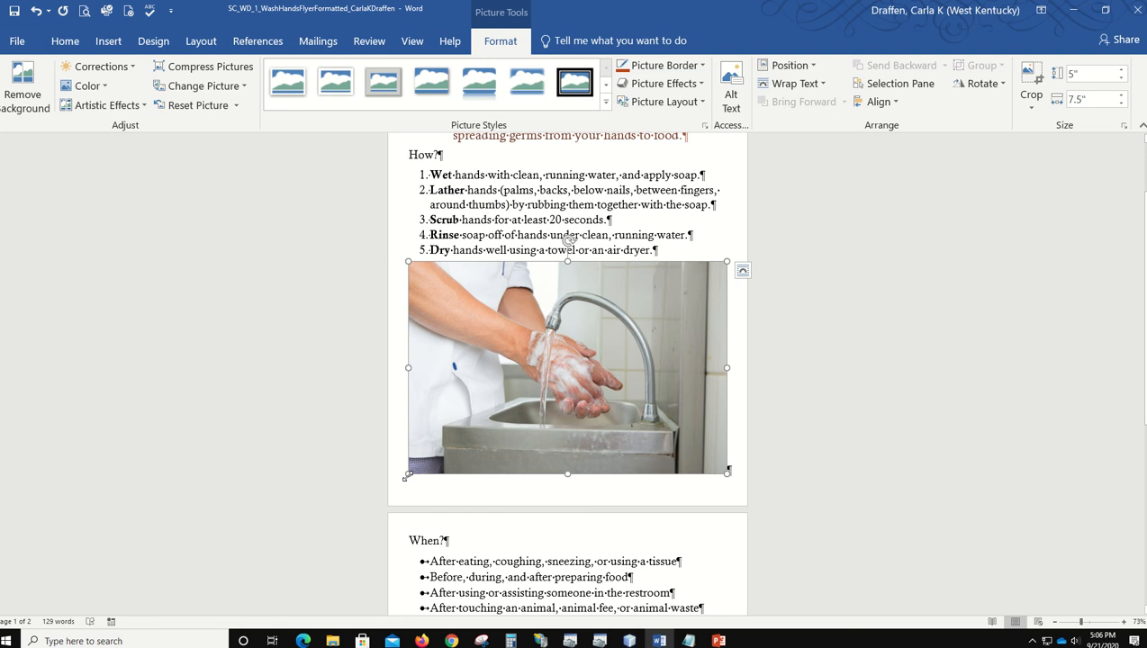
{"action": "left_click_drag", "start_coordinate": [406, 477], "coordinate": [614, 348]}
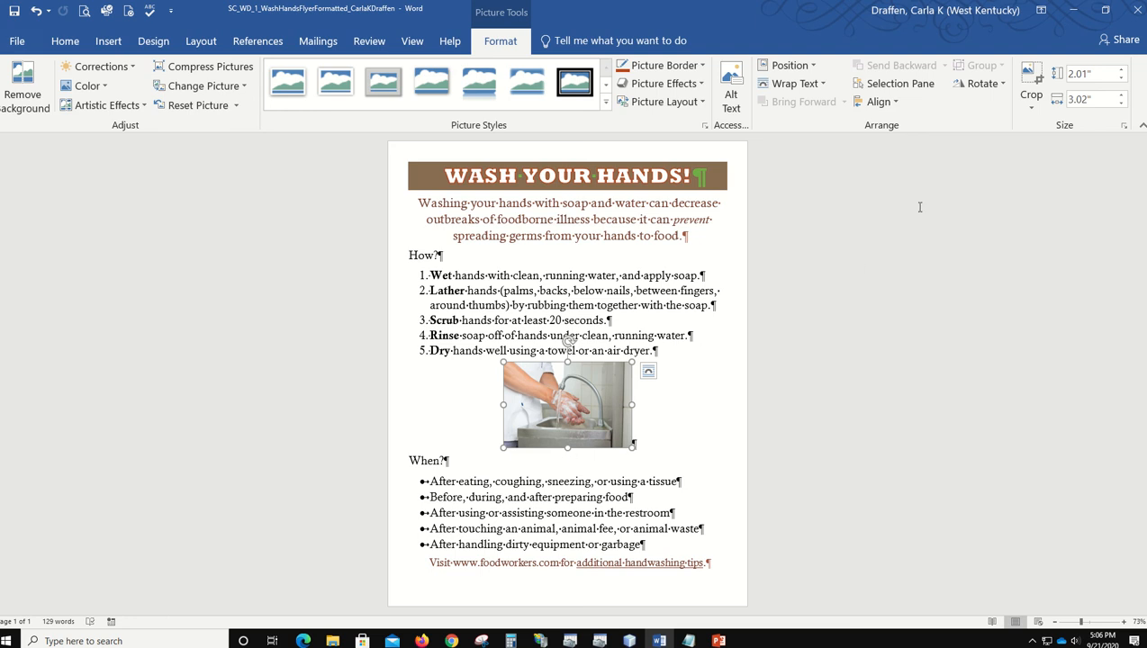
{"action": "left_click", "coordinate": [1094, 74]}
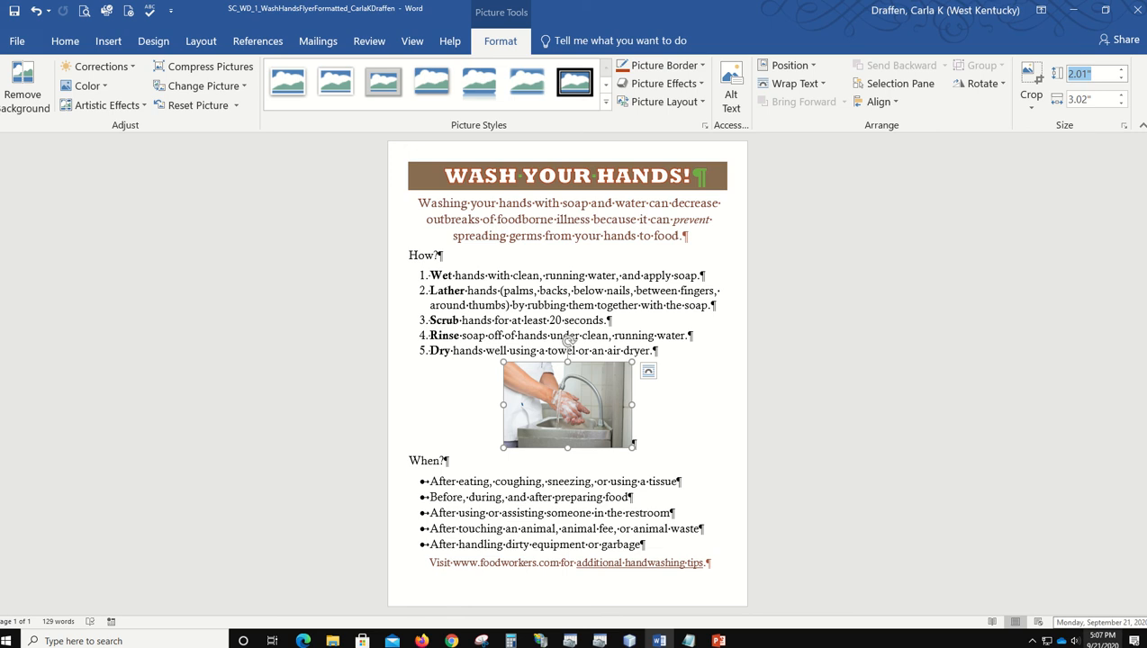
{"action": "type", "text": "2"}
{"action": "key", "text": "Tab"}
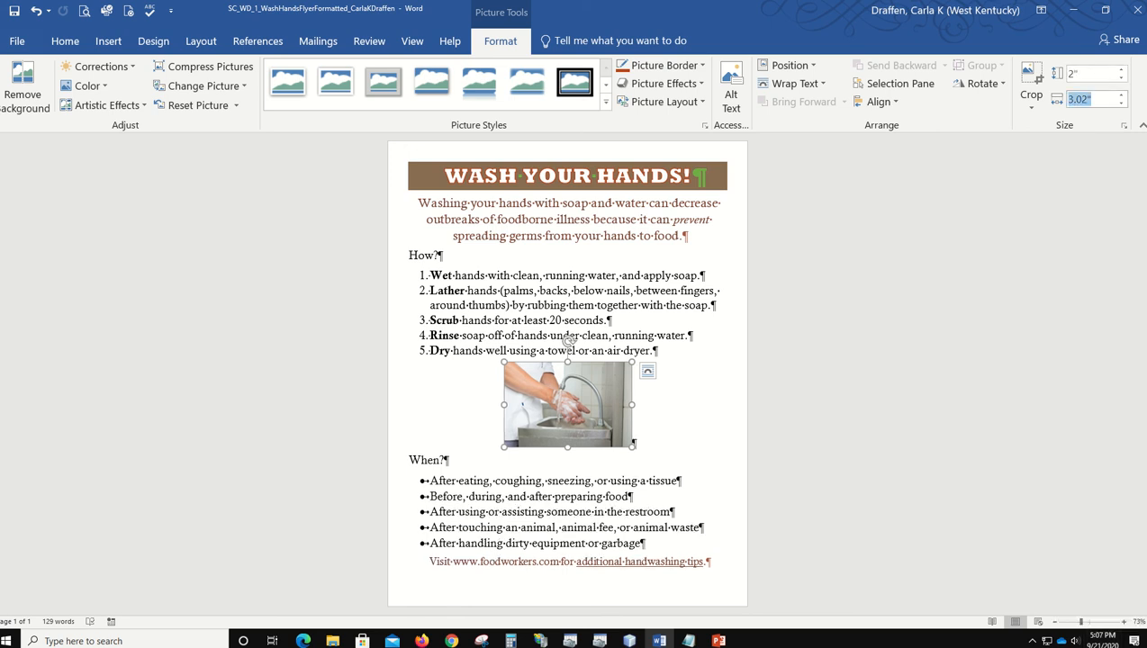
{"action": "type", "text": "3"}
{"action": "key", "text": "Tab"}
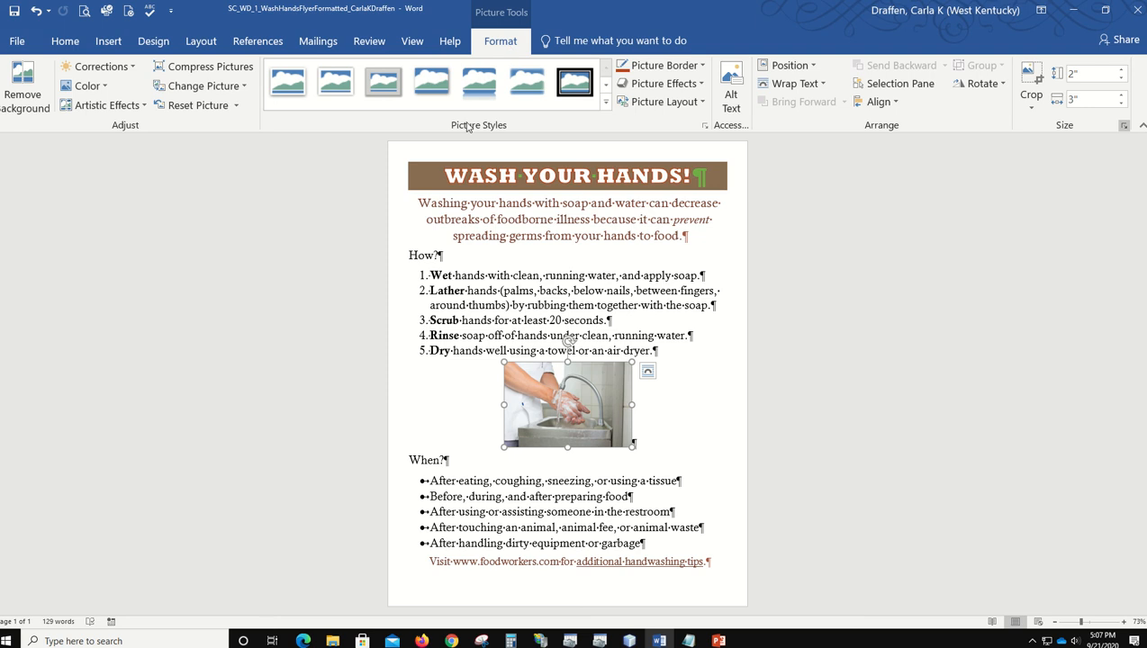
Apply the white-framed picture style with snipped diagonal corners and the Perspective: Upper Left shadow to the hand-washing picture.
{"action": "left_click", "coordinate": [606, 102]}
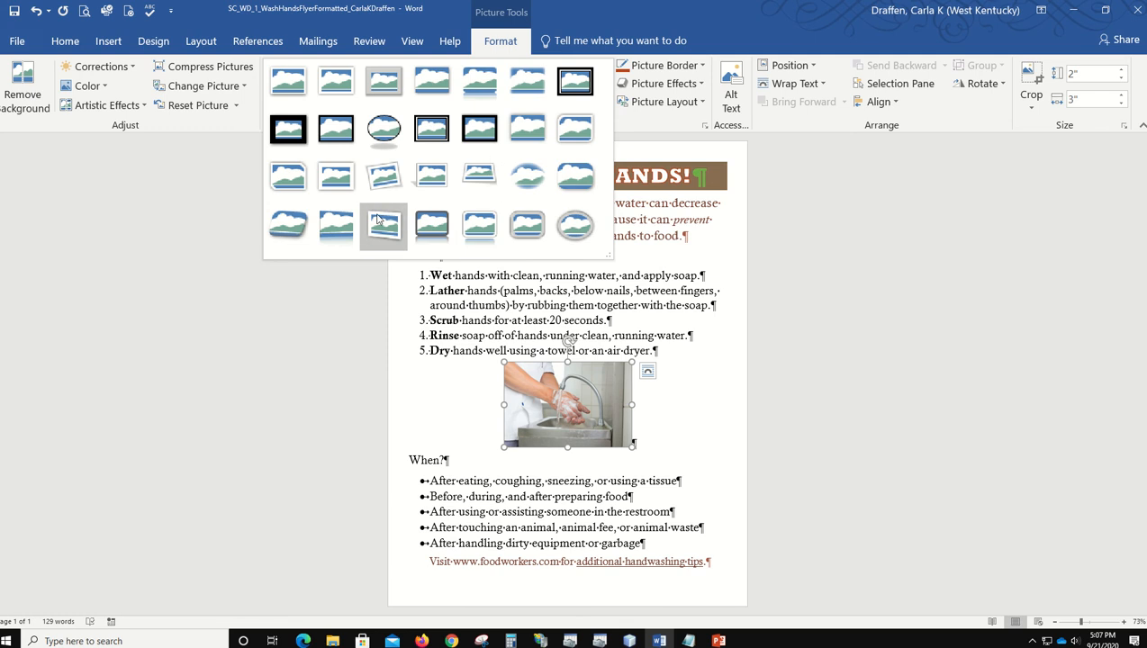
{"action": "left_click", "coordinate": [281, 183]}
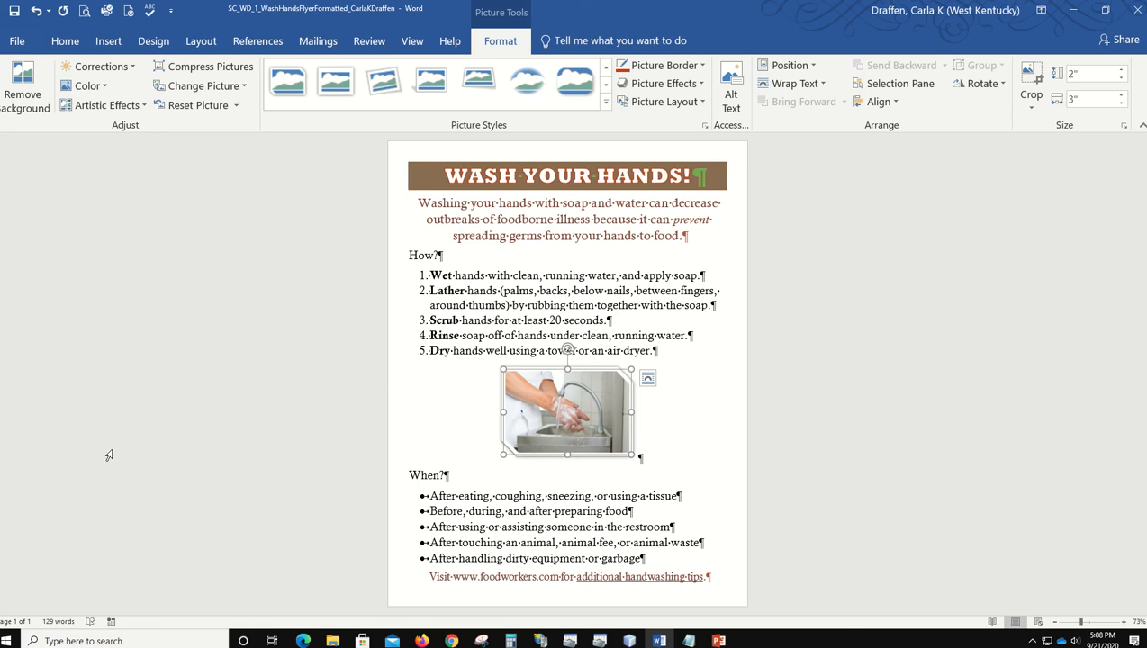
{"action": "left_click", "coordinate": [701, 84]}
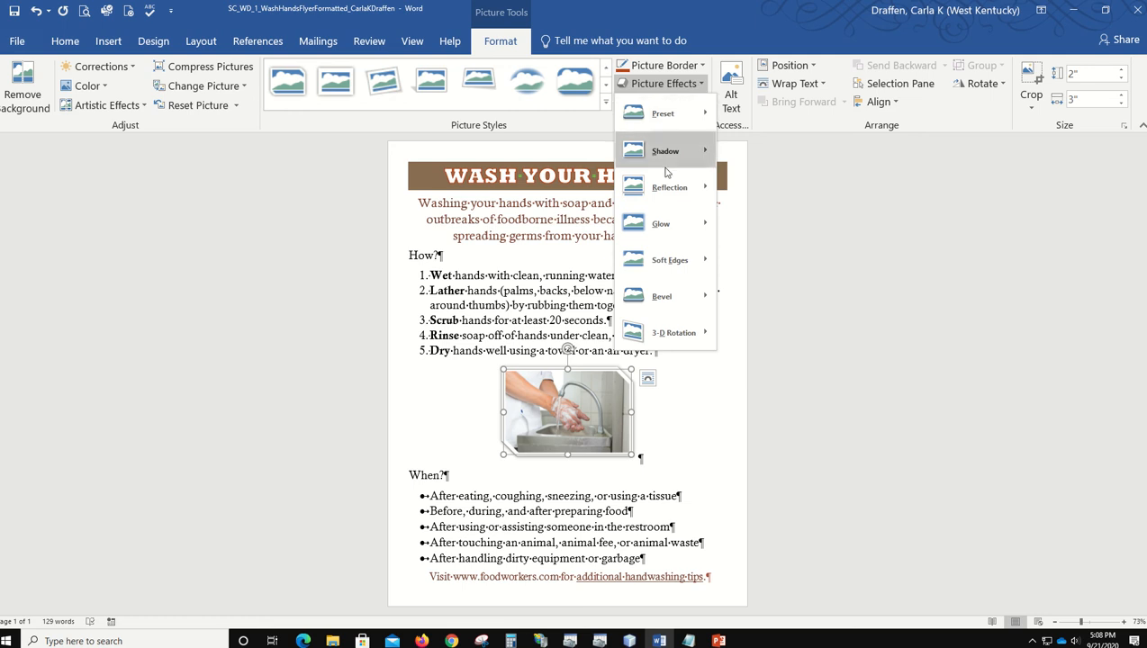
{"action": "mouse_move", "coordinate": [667, 158]}
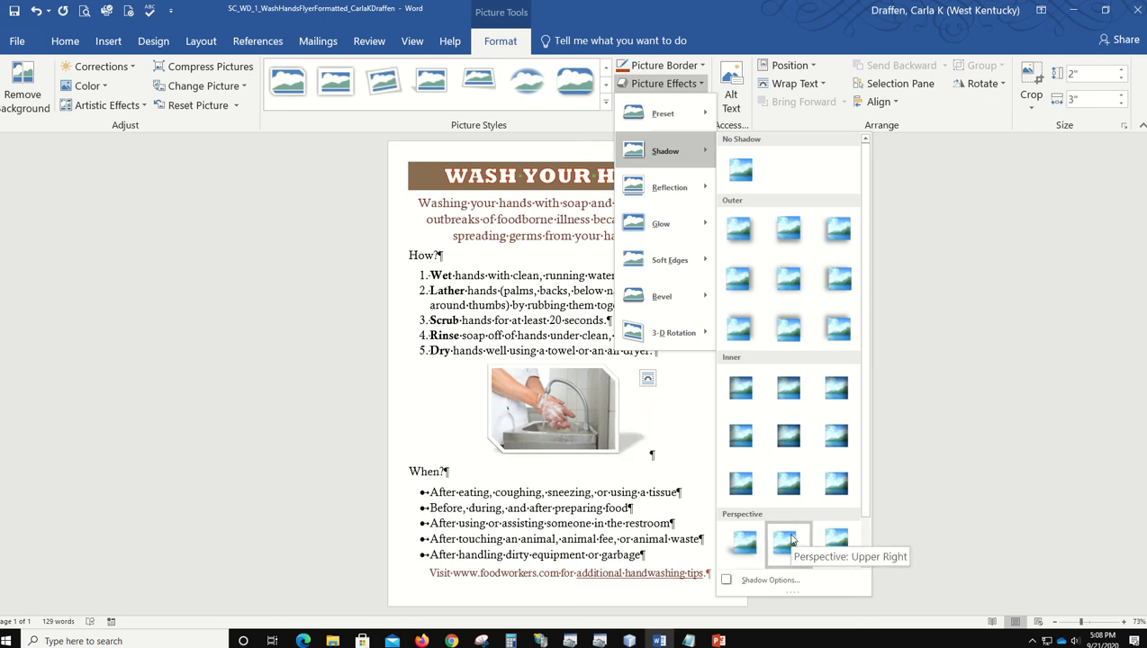
{"action": "left_click", "coordinate": [740, 544]}
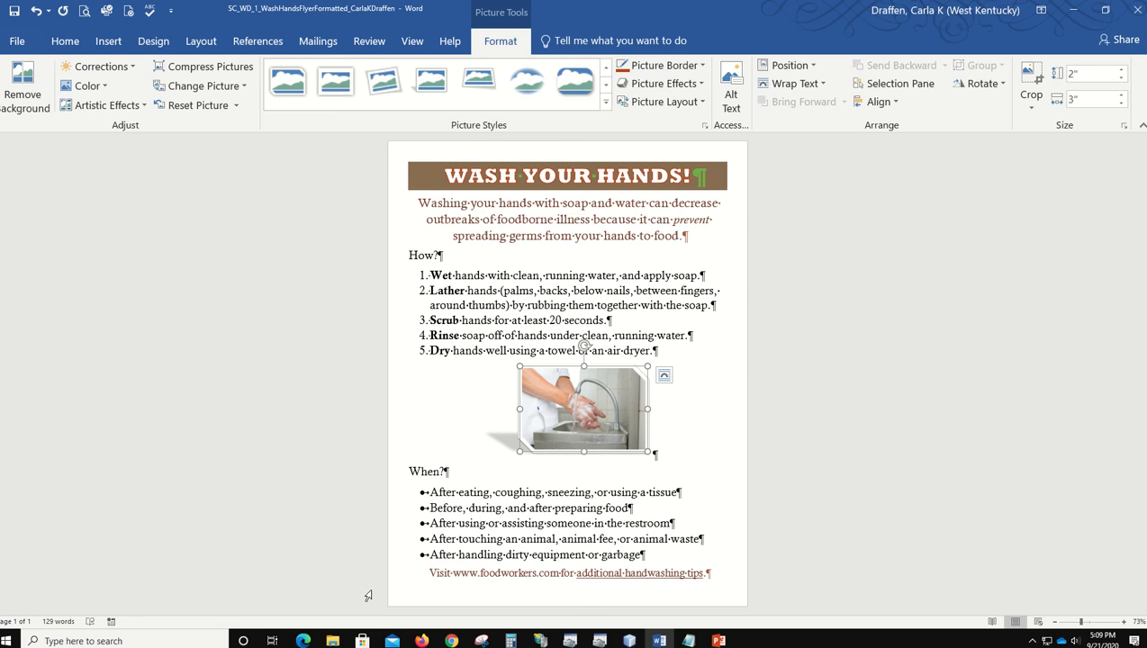
{"action": "left_click", "coordinate": [478, 460]}
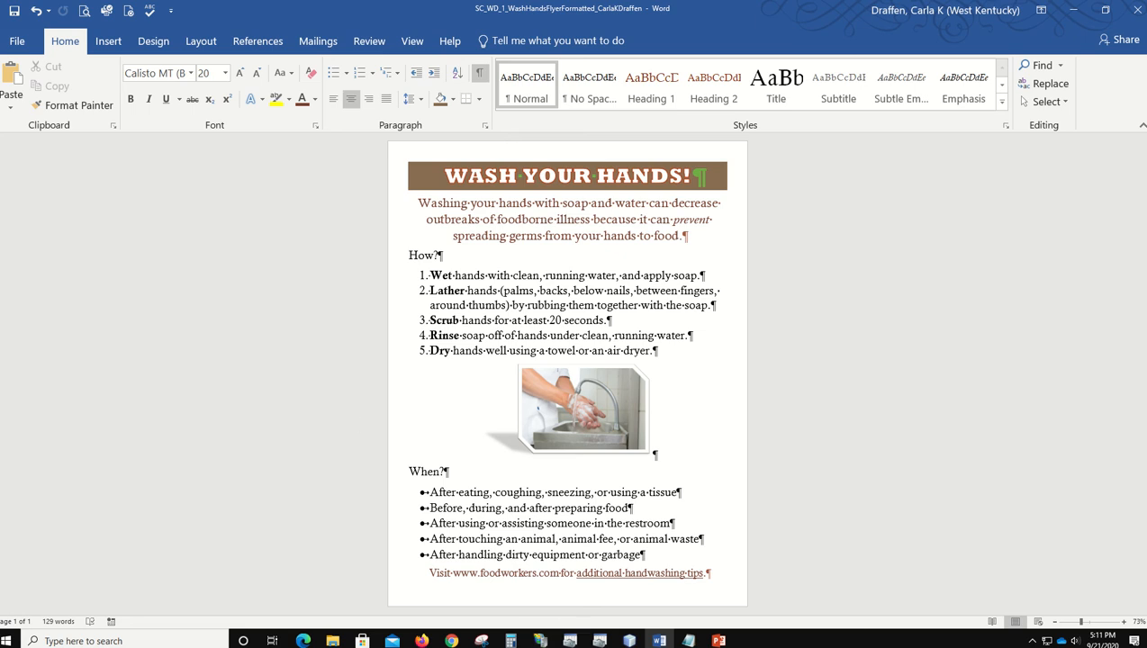
Change the document's theme colors to Blue II.
{"action": "left_click", "coordinate": [154, 41]}
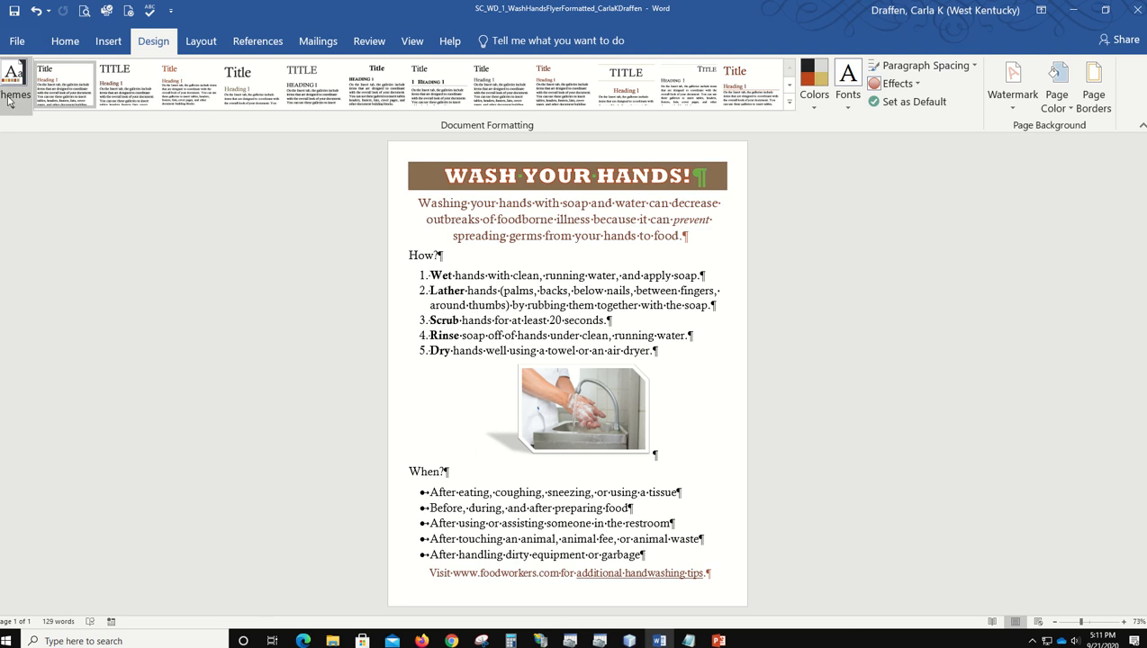
{"action": "left_click", "coordinate": [813, 110]}
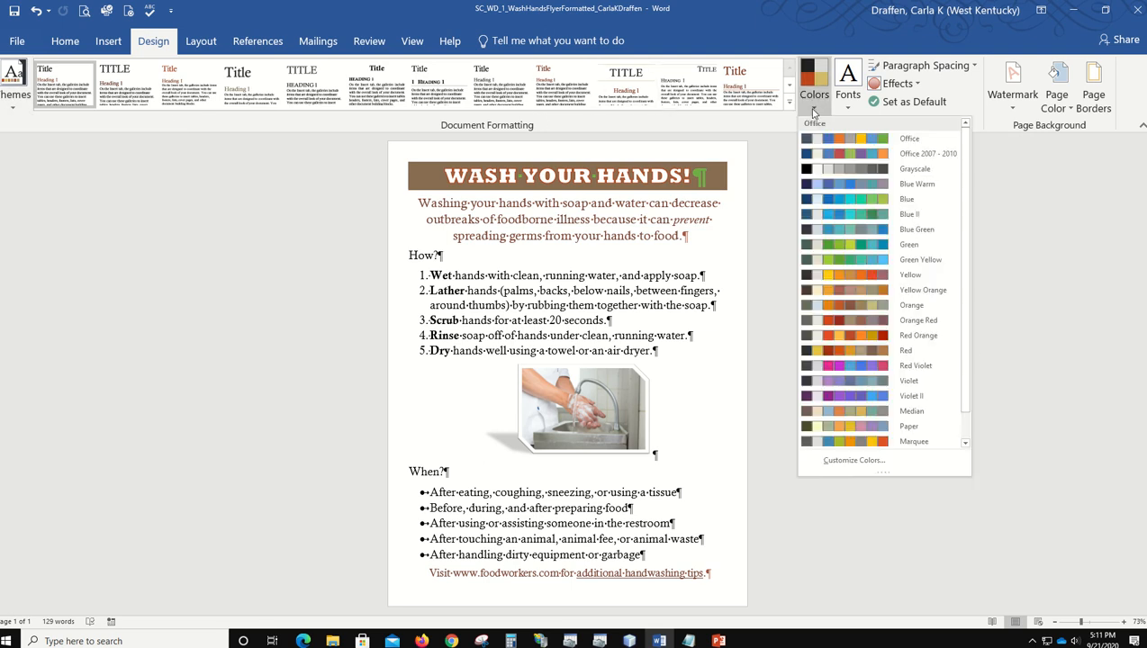
{"action": "left_click", "coordinate": [883, 217]}
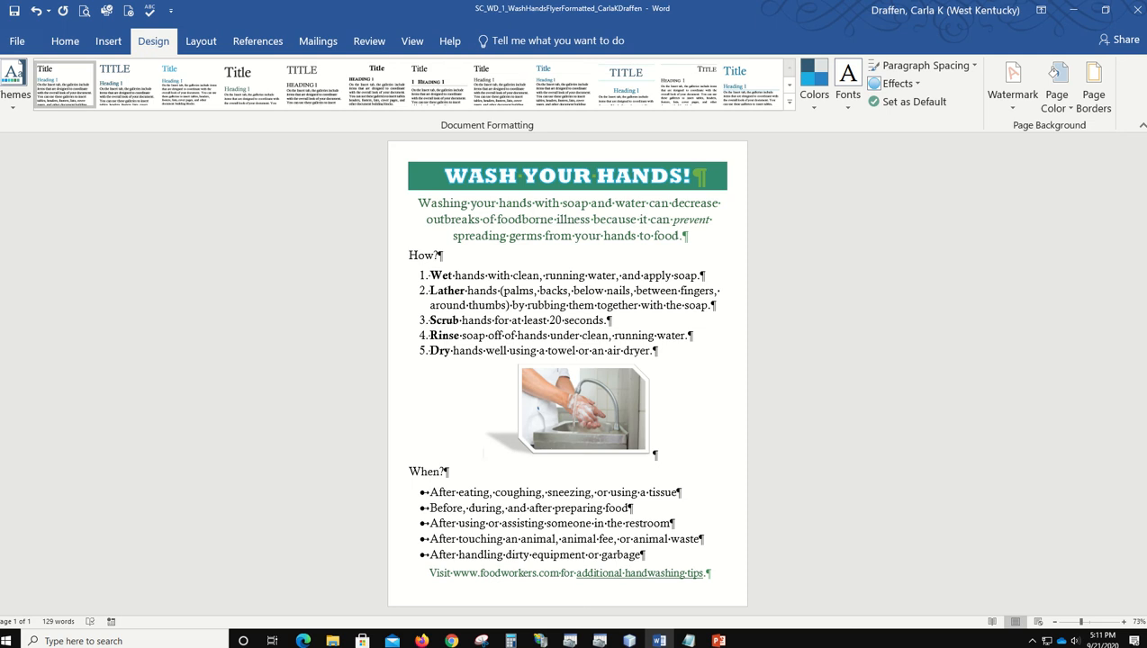
Set up a Box page border for the whole document with the 3 pt thick-and-thin double-line style.
{"action": "left_click", "coordinate": [1096, 101]}
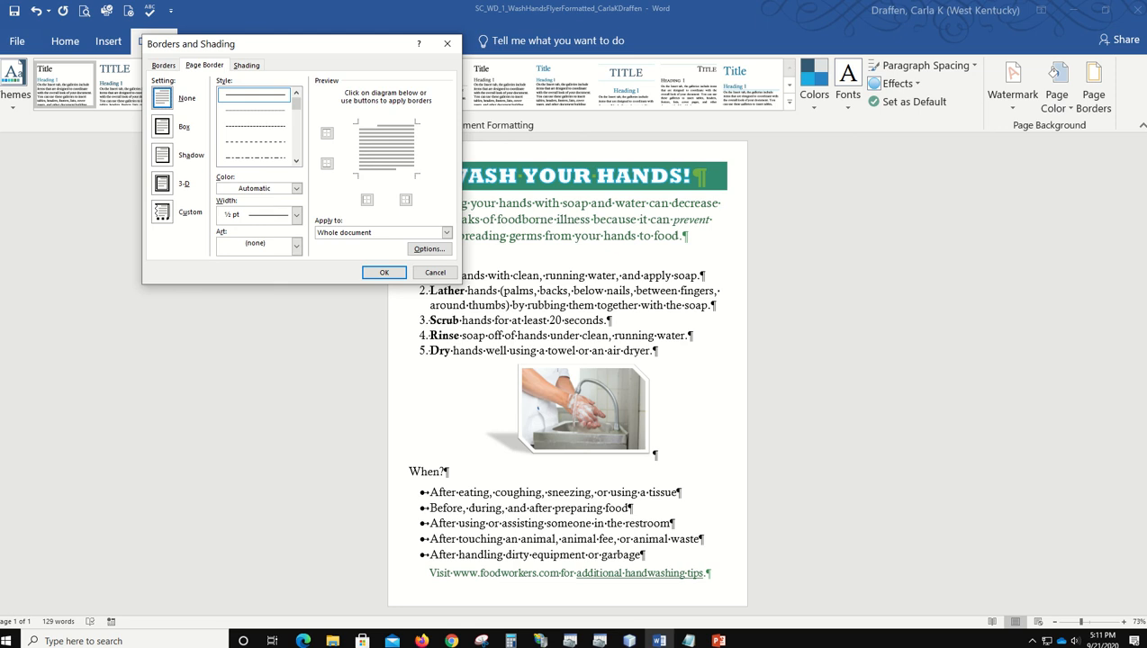
{"action": "left_click", "coordinate": [164, 127]}
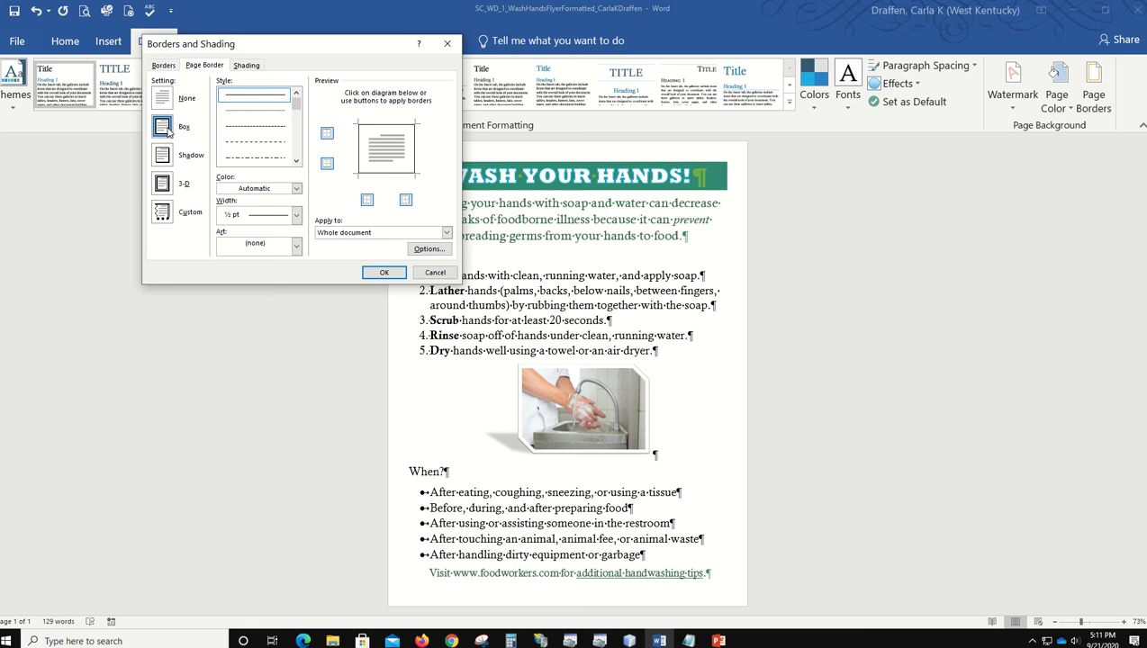
{"action": "left_click", "coordinate": [297, 160]}
{"action": "left_click", "coordinate": [296, 160]}
{"action": "left_click", "coordinate": [296, 160]}
{"action": "left_click", "coordinate": [296, 160]}
{"action": "left_click", "coordinate": [296, 160]}
{"action": "left_click", "coordinate": [296, 161]}
{"action": "left_click", "coordinate": [297, 160]}
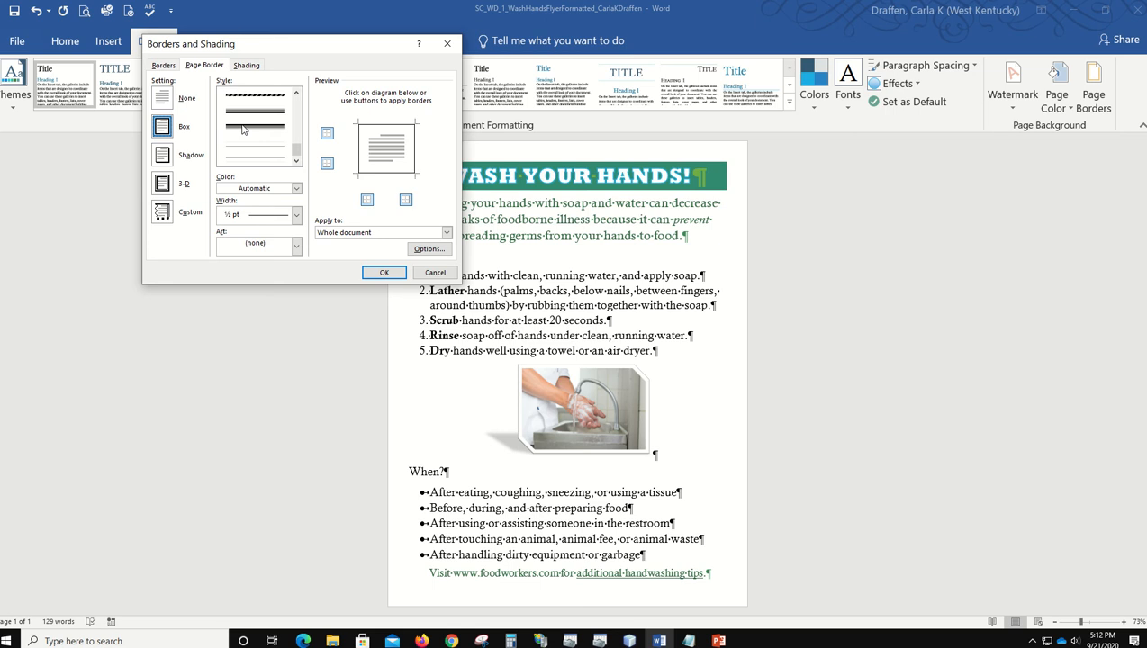
{"action": "left_click", "coordinate": [242, 129]}
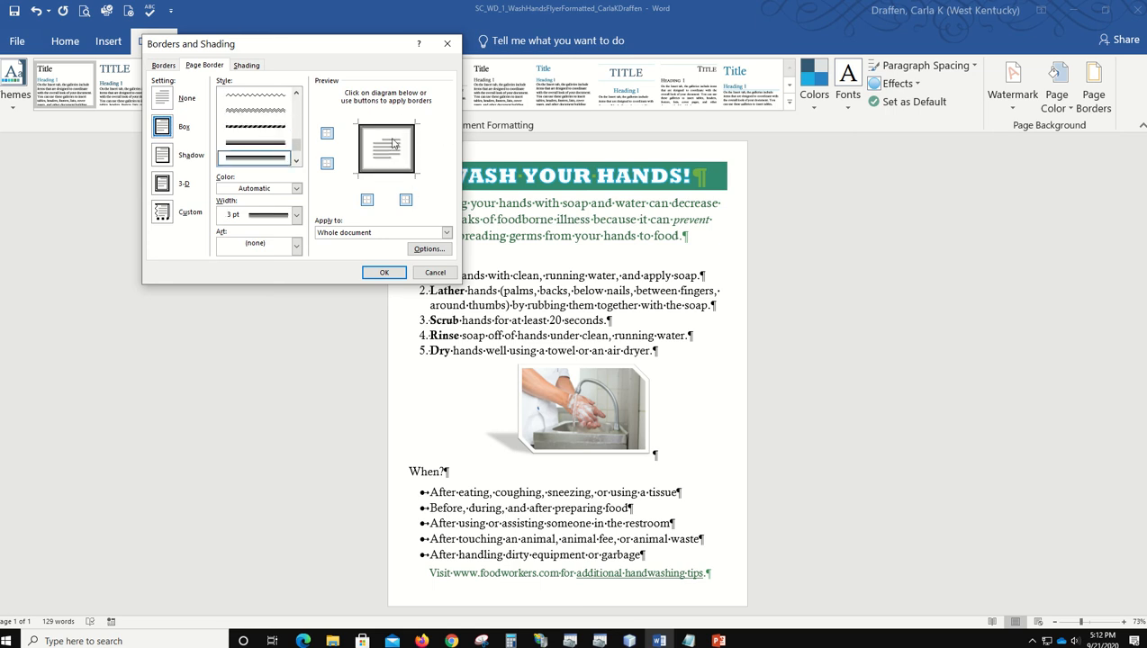
Color the page border dark turquoise from the theme colors and apply it to the flyer.
{"action": "left_click", "coordinate": [296, 189]}
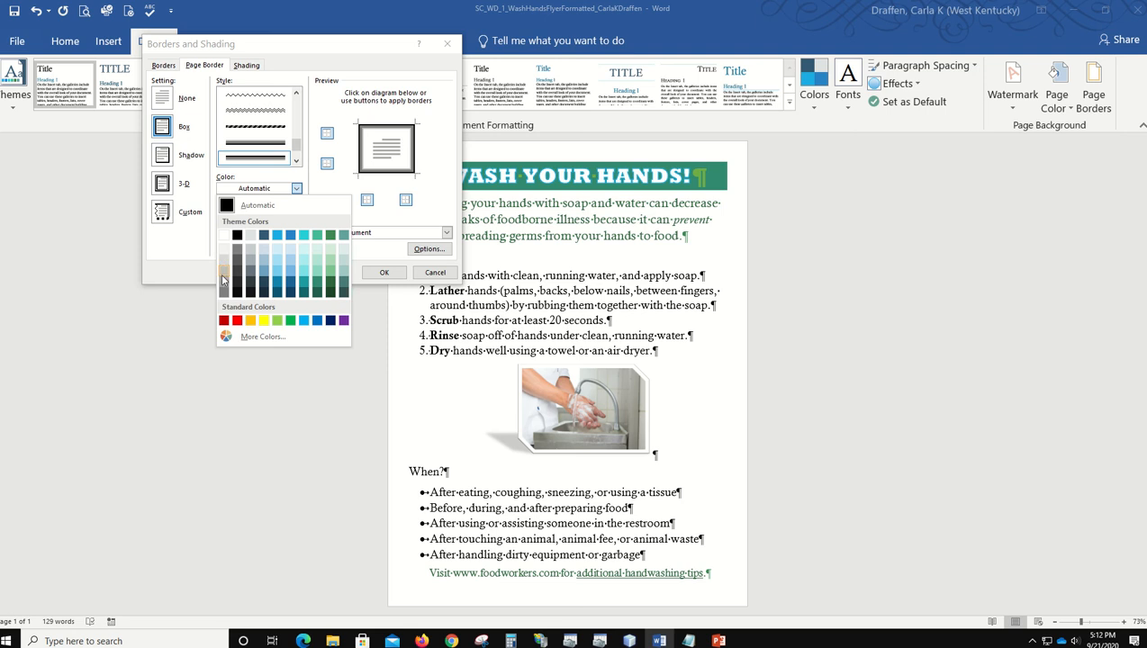
{"action": "left_click", "coordinate": [304, 286]}
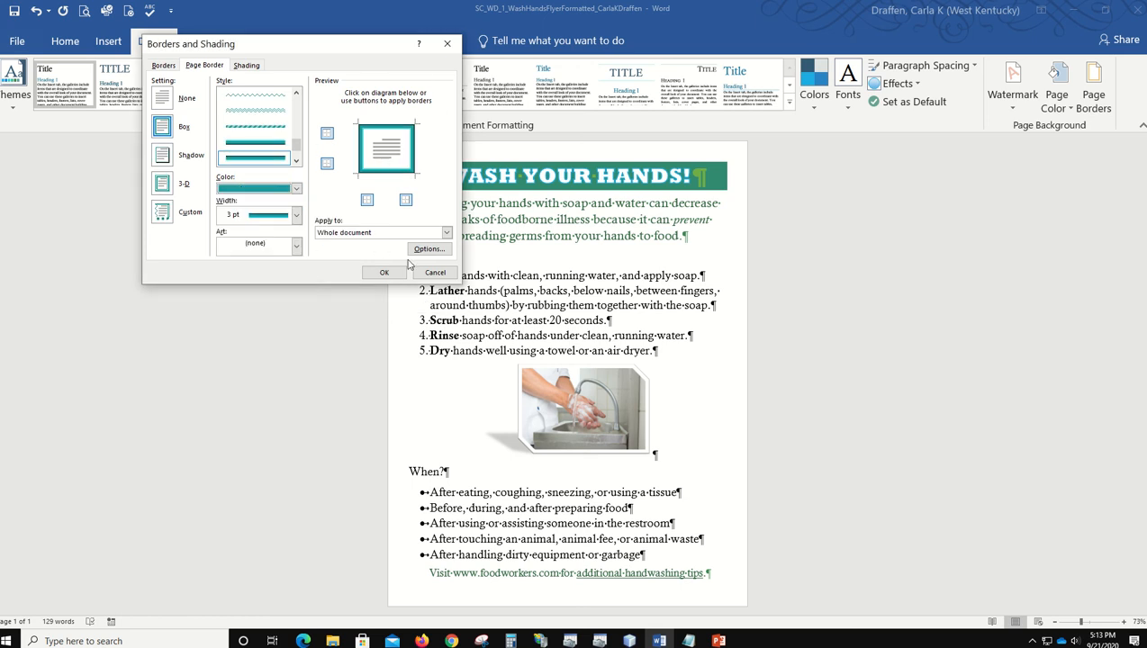
{"action": "left_click", "coordinate": [382, 274]}
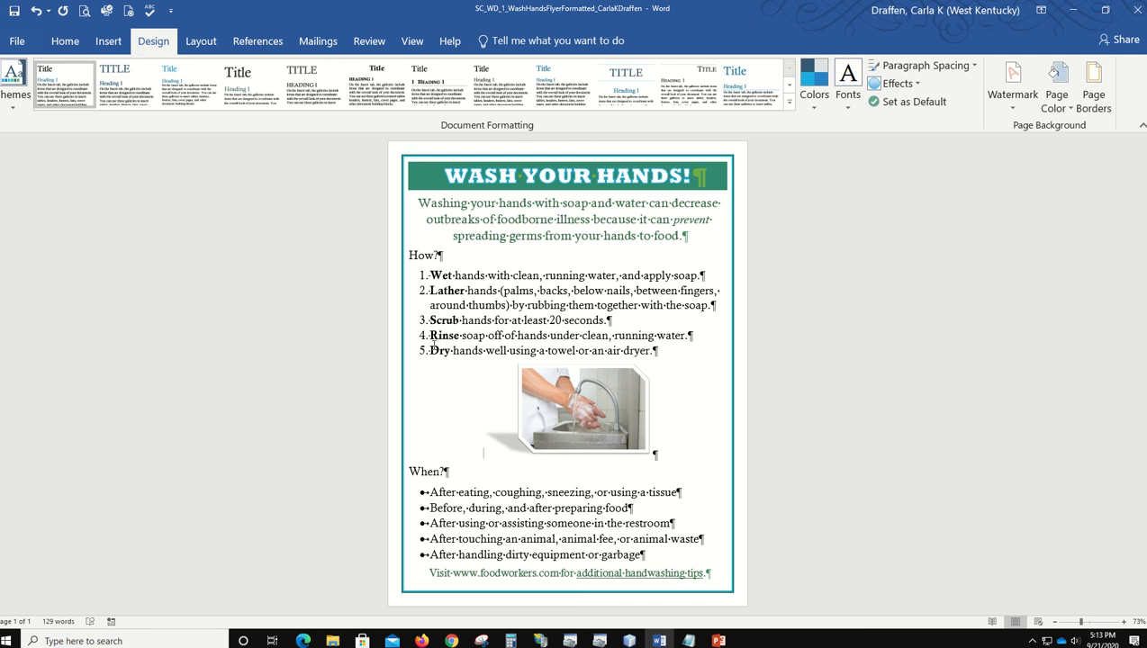
{"action": "left_click", "coordinate": [59, 40]}
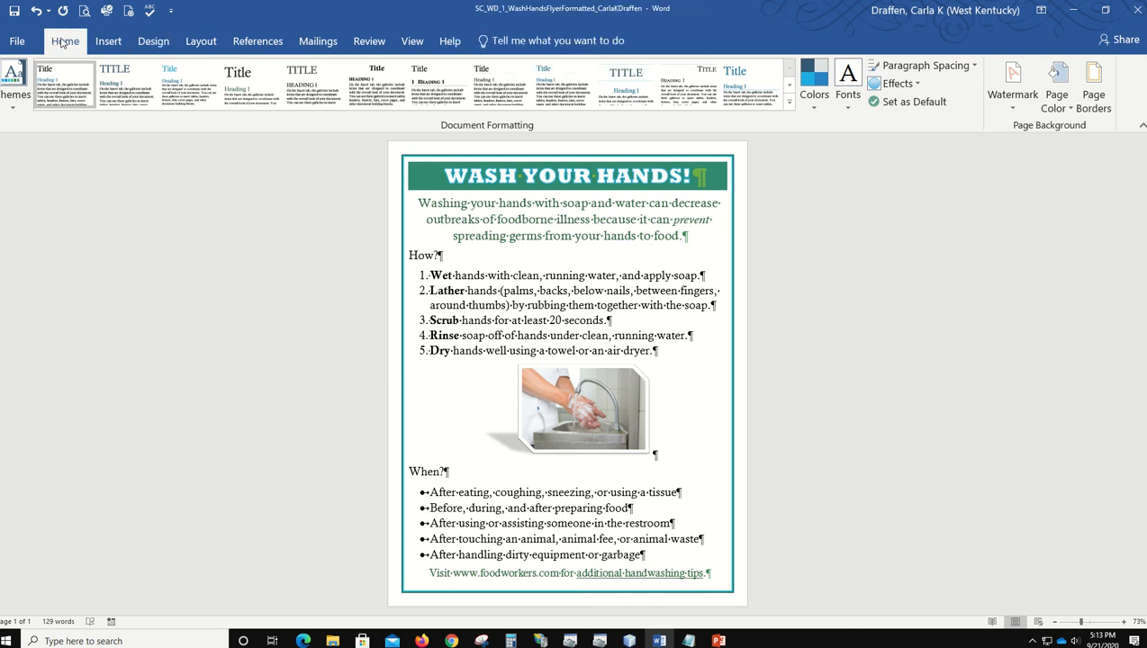
{"action": "left_click", "coordinate": [476, 274]}
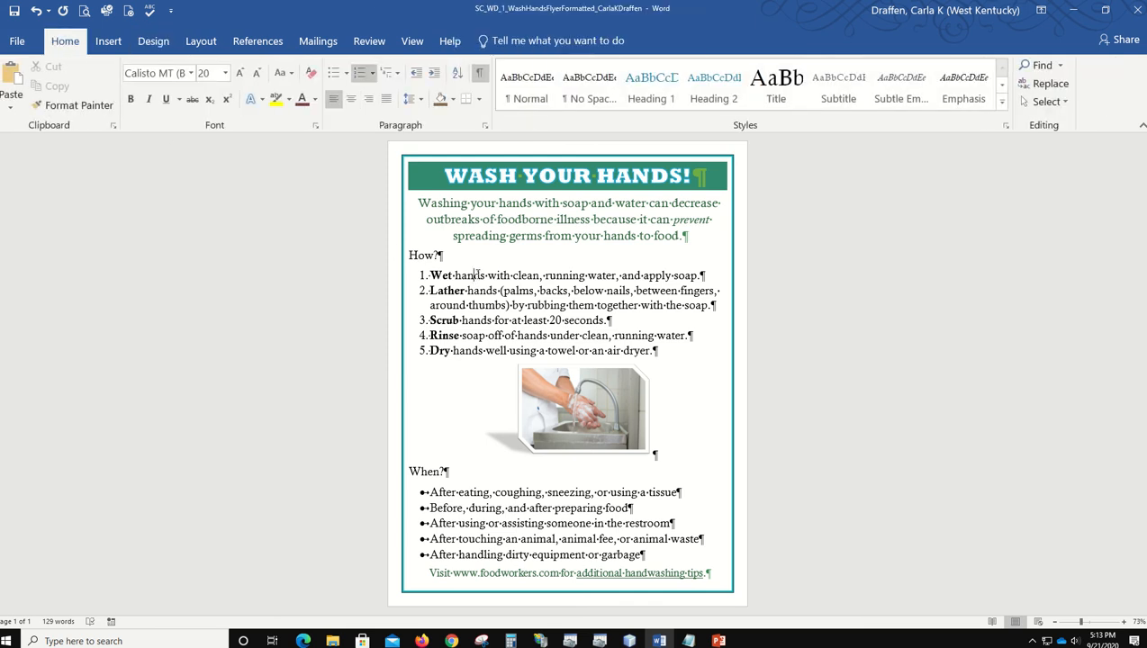
{"action": "left_click", "coordinate": [421, 101]}
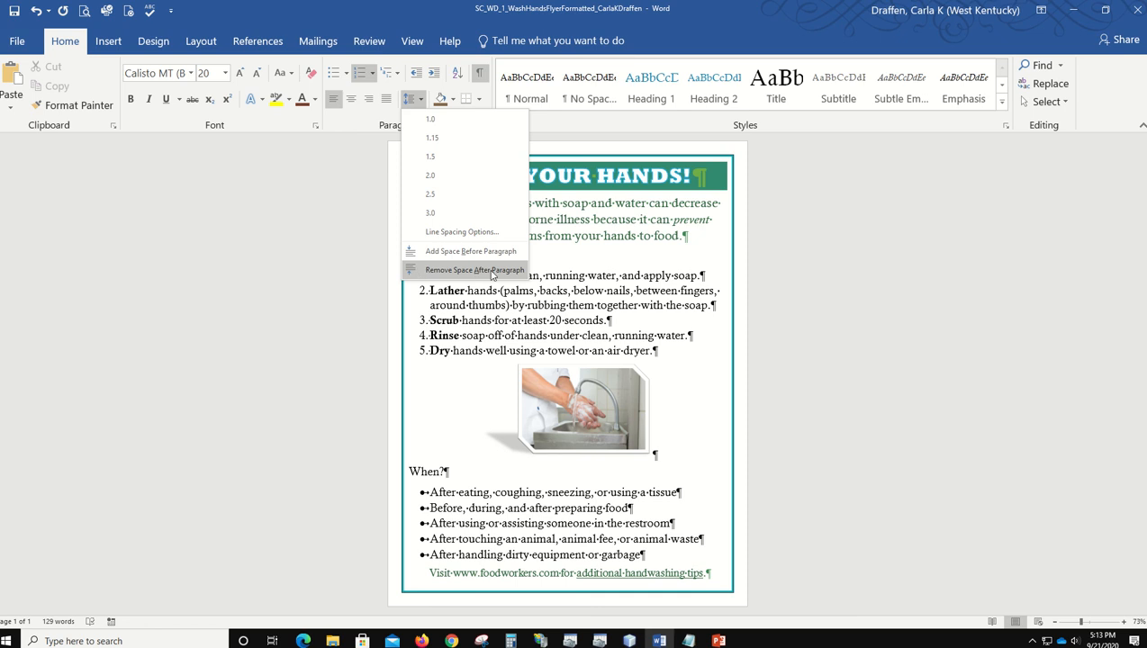
{"action": "left_click", "coordinate": [184, 243]}
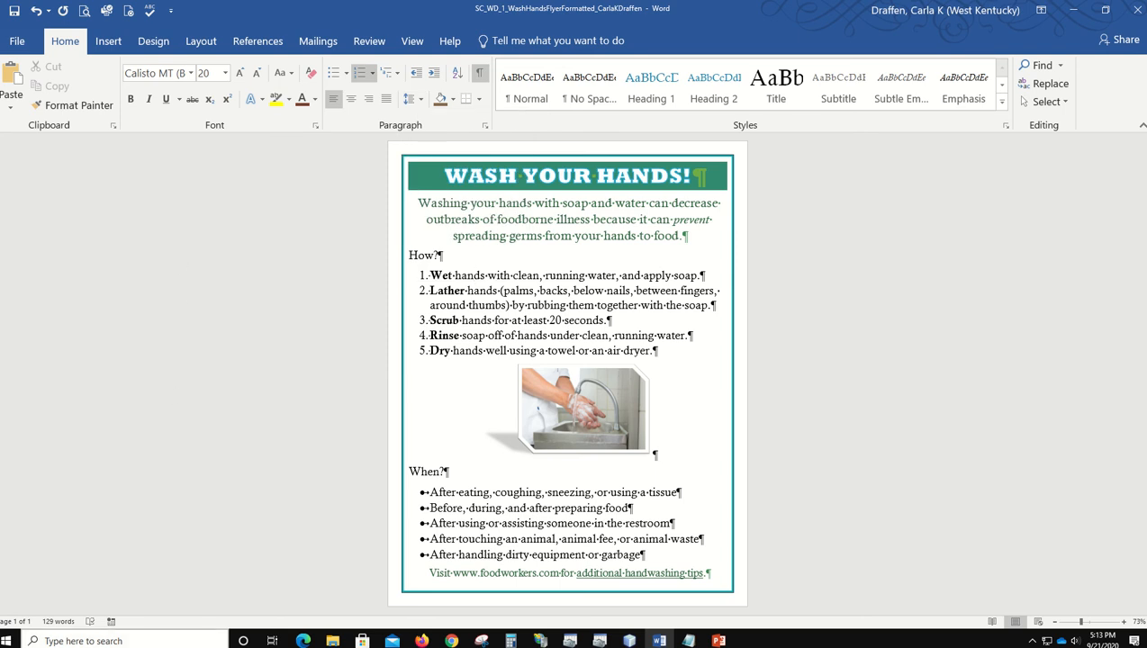
Set the spacing after the "How?" paragraph to 0 pt.
{"action": "left_click", "coordinate": [202, 42]}
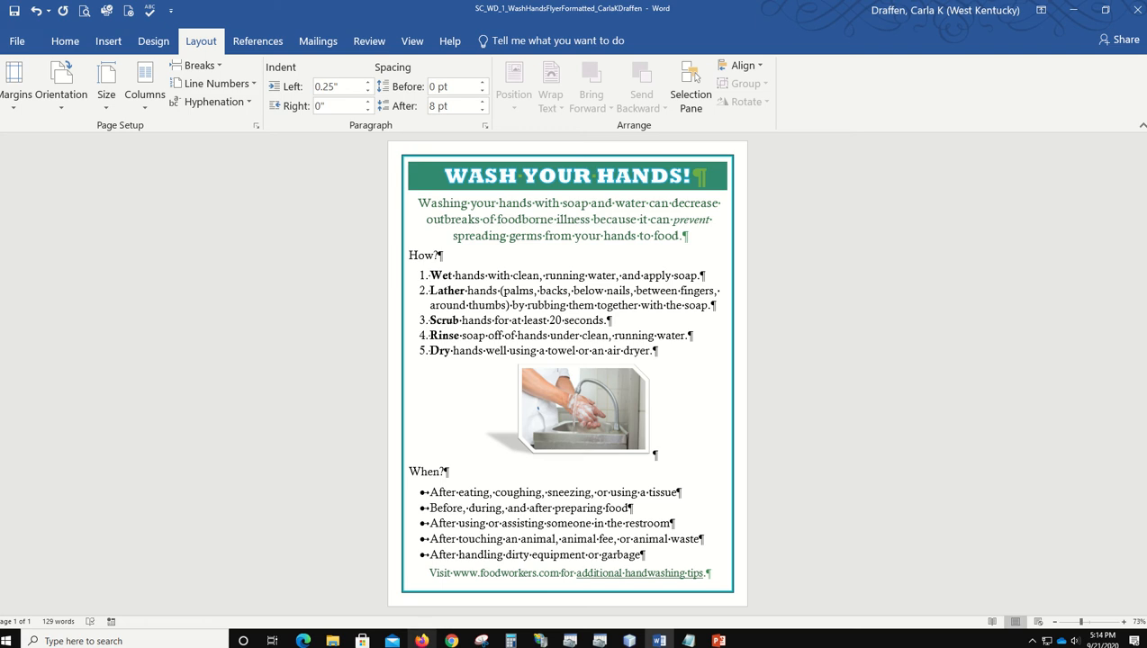
{"action": "left_click", "coordinate": [409, 255]}
{"action": "left_click", "coordinate": [481, 111]}
{"action": "left_click", "coordinate": [481, 111]}
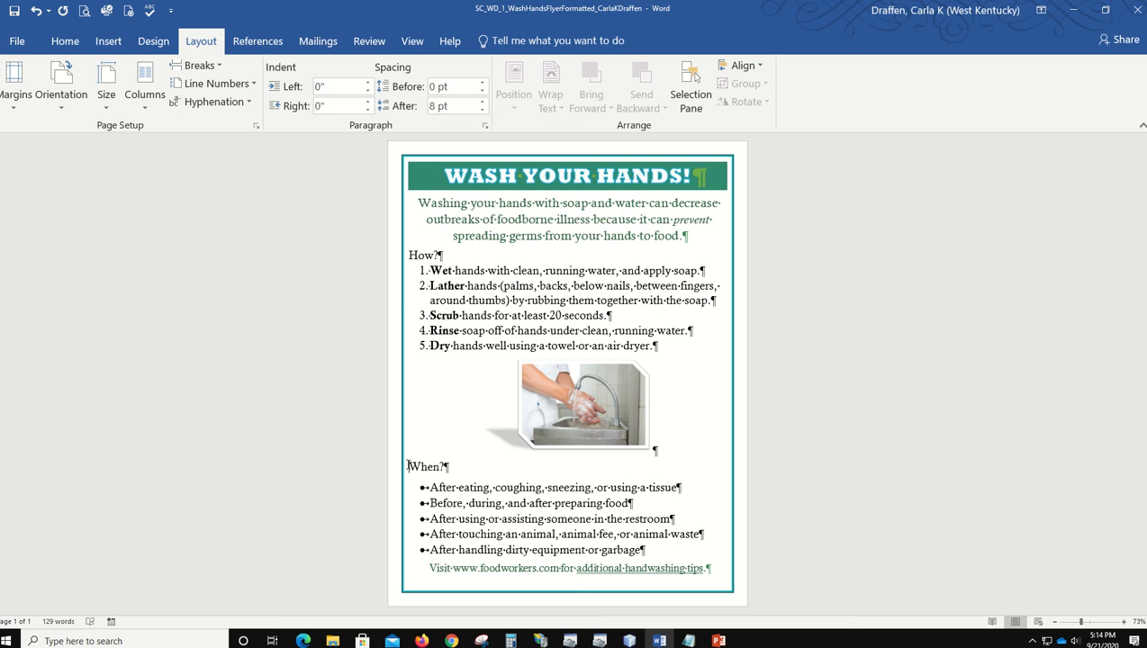
{"action": "left_click", "coordinate": [408, 464]}
{"action": "left_click", "coordinate": [483, 109]}
{"action": "left_click", "coordinate": [483, 109]}
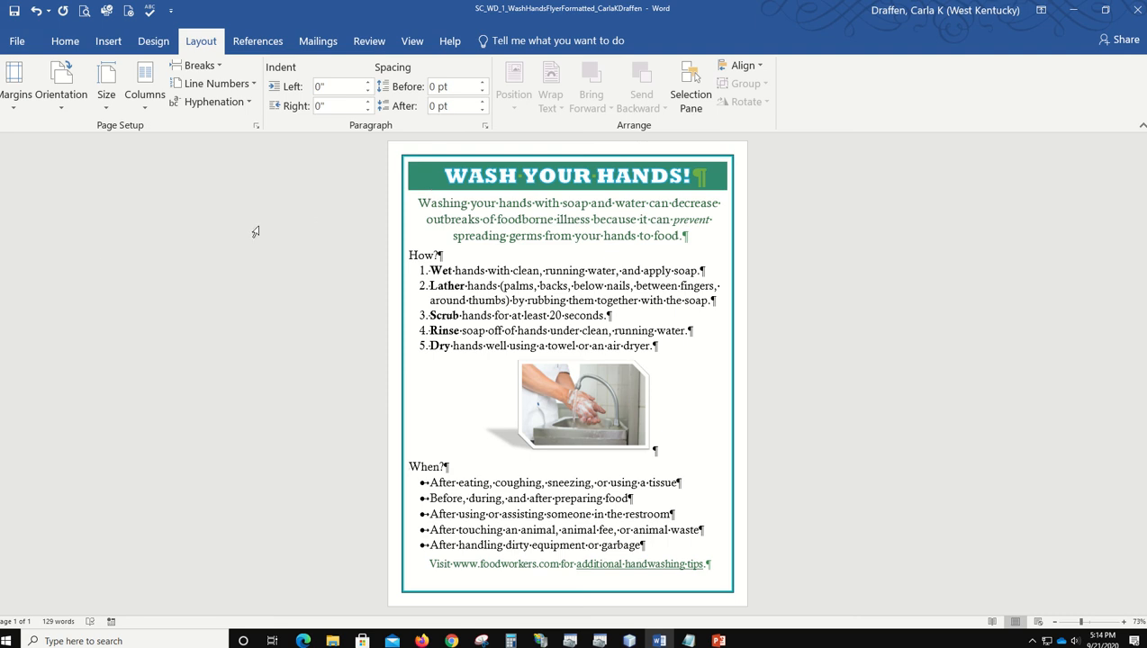
{"action": "left_click", "coordinate": [430, 563]}
{"action": "left_click", "coordinate": [482, 82]}
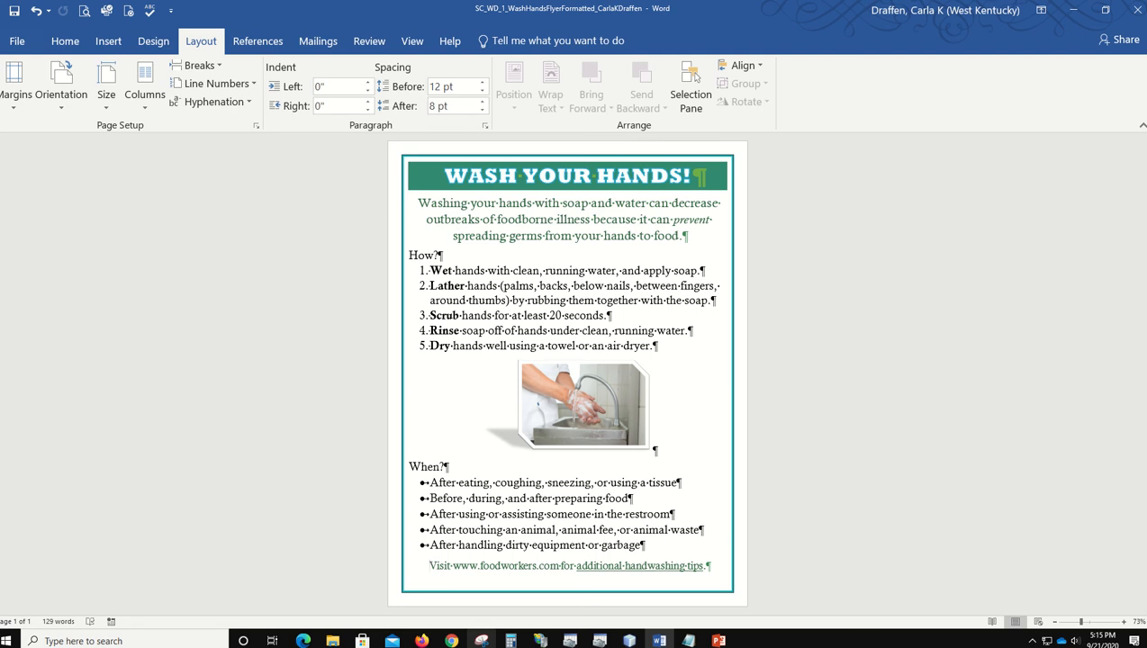
Add the comment "CIS 101 Assignment" to the document properties and return to the flyer.
{"action": "left_click", "coordinate": [15, 45]}
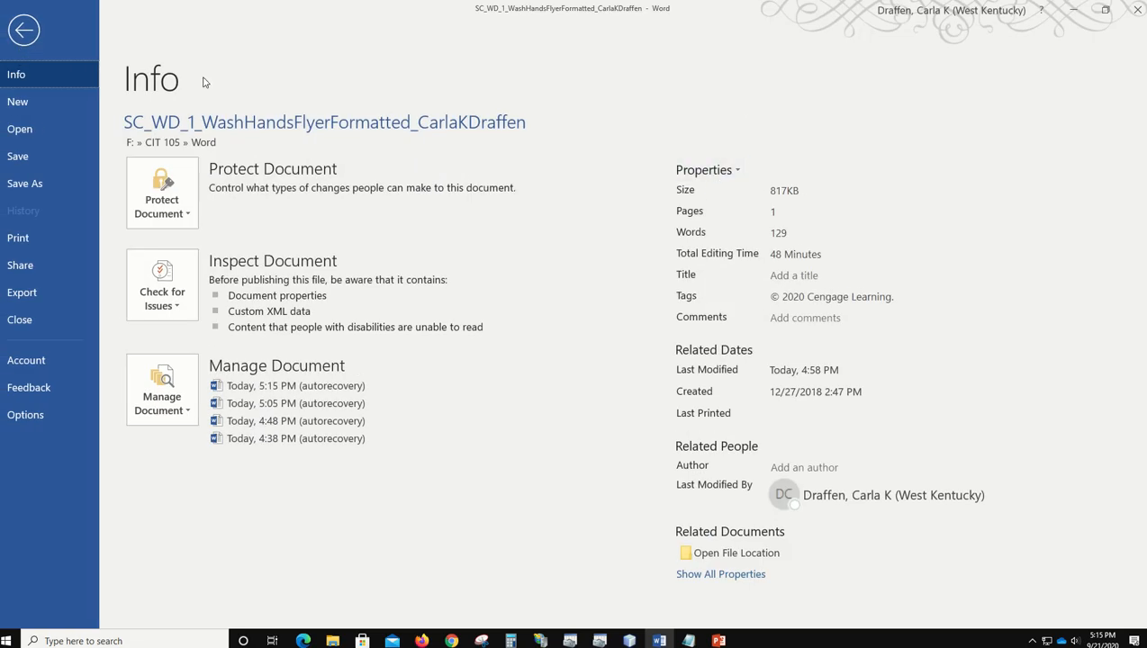
{"action": "left_click", "coordinate": [785, 315]}
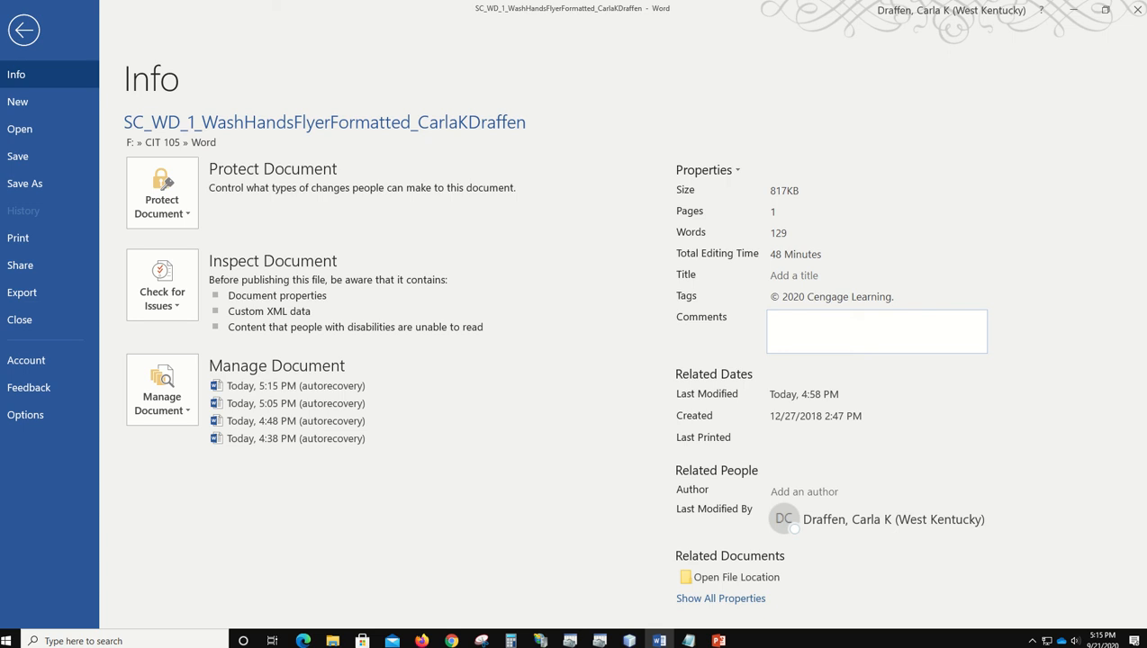
{"action": "type", "text": "C"}
{"action": "type", "text": "l"}
{"action": "type", "text": "S 101 "}
{"action": "type", "text": "Assign"}
{"action": "type", "text": "ment"}
{"action": "mouse_move", "coordinate": [688, 640]}
{"action": "left_click", "coordinate": [21, 34]}
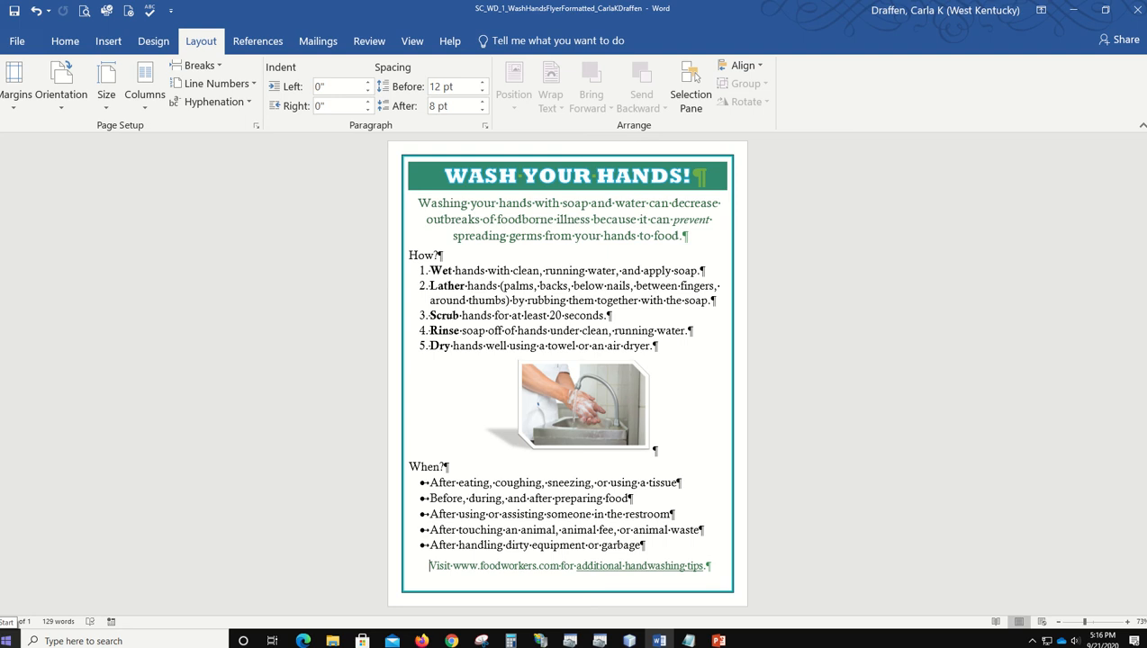
Close the flyer document.
{"action": "left_click", "coordinate": [17, 44]}
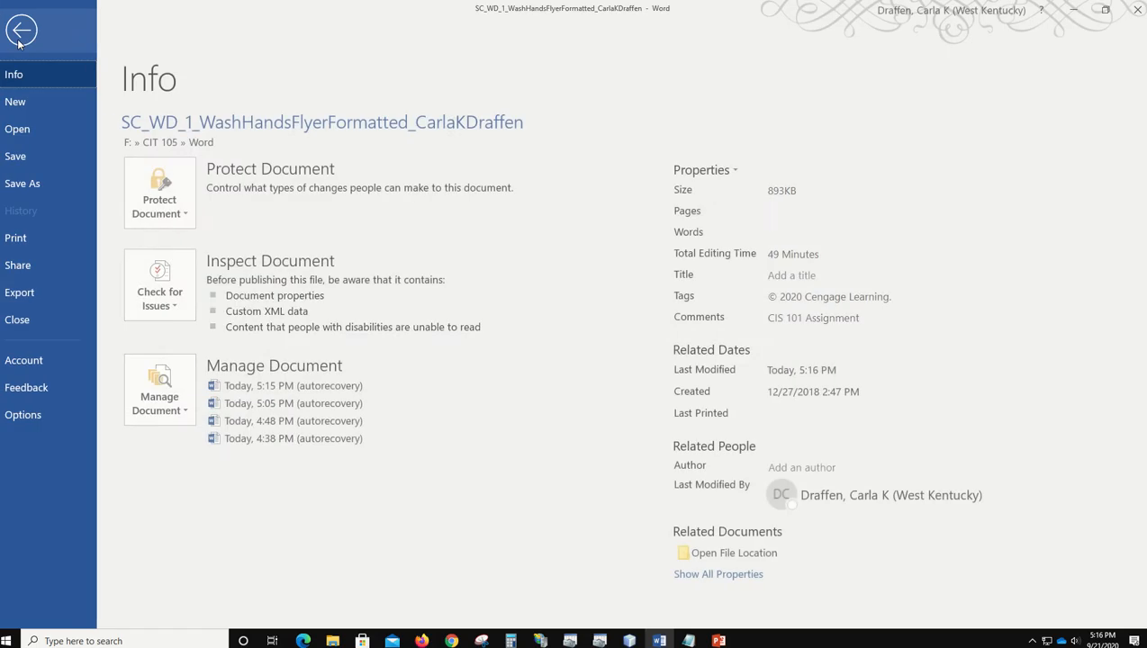
{"action": "left_click", "coordinate": [20, 321]}
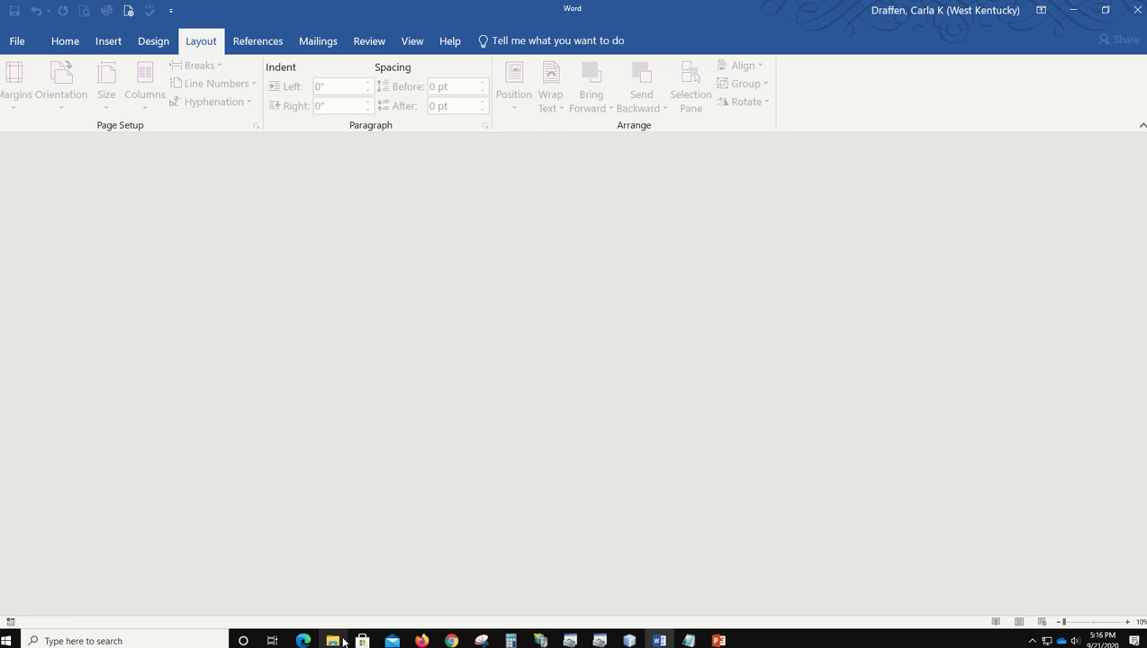
{"action": "mouse_move", "coordinate": [343, 641]}
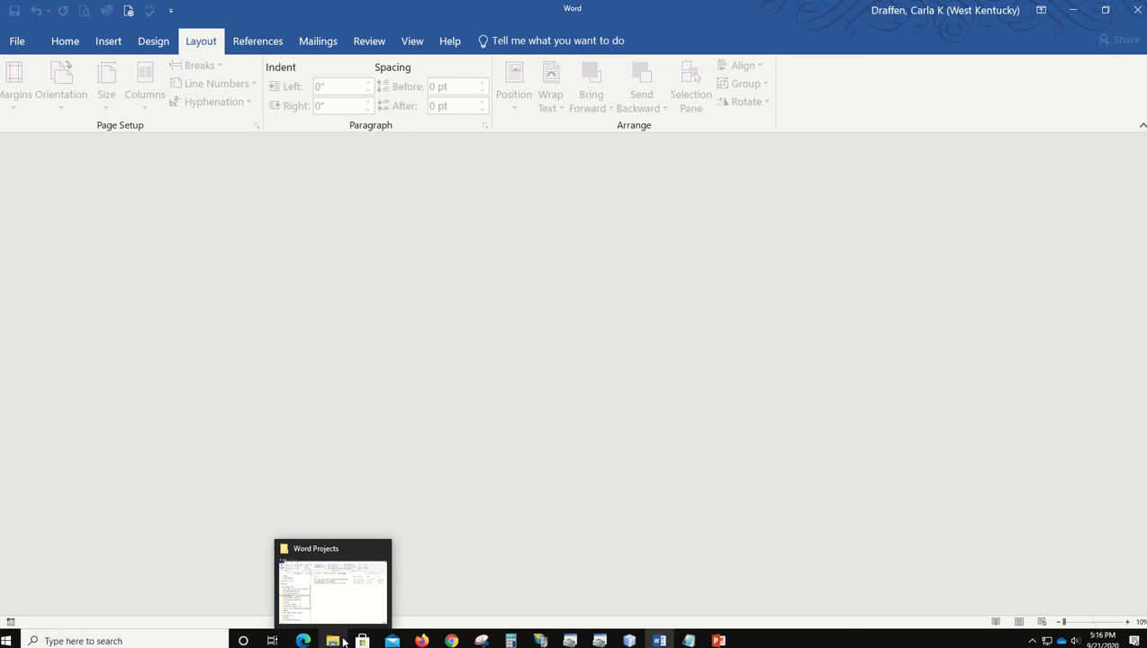
Reopen the formatted Wash Hands flyer from the CIT 105 > Word folder on the USB drive (F:).
{"action": "left_click", "coordinate": [20, 43]}
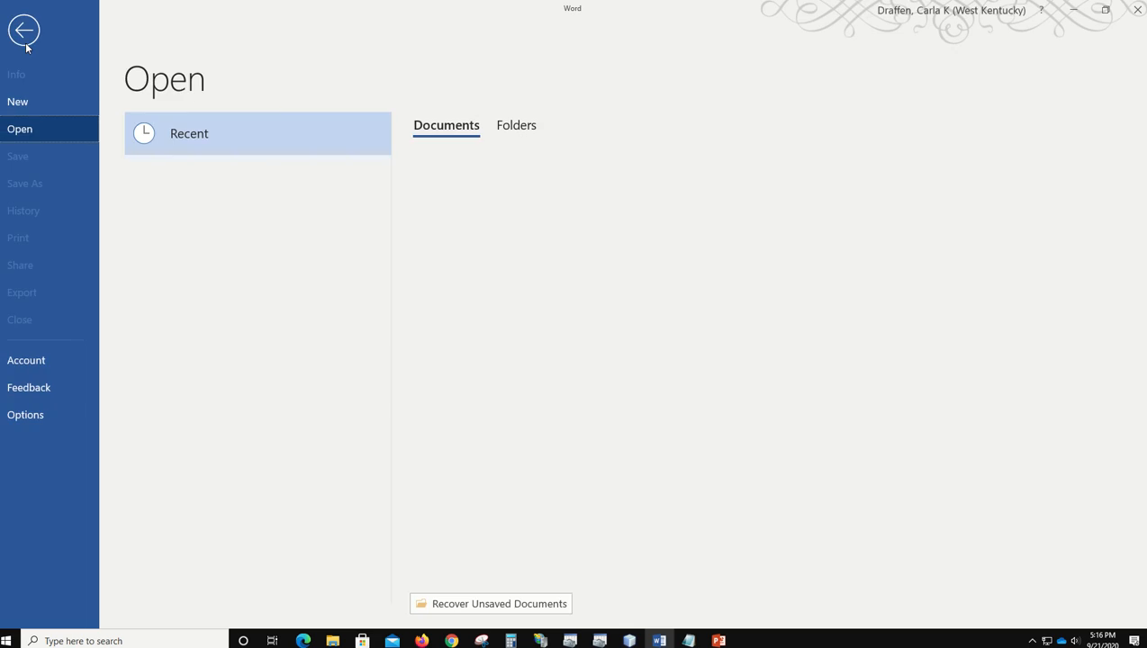
{"action": "left_click", "coordinate": [15, 132]}
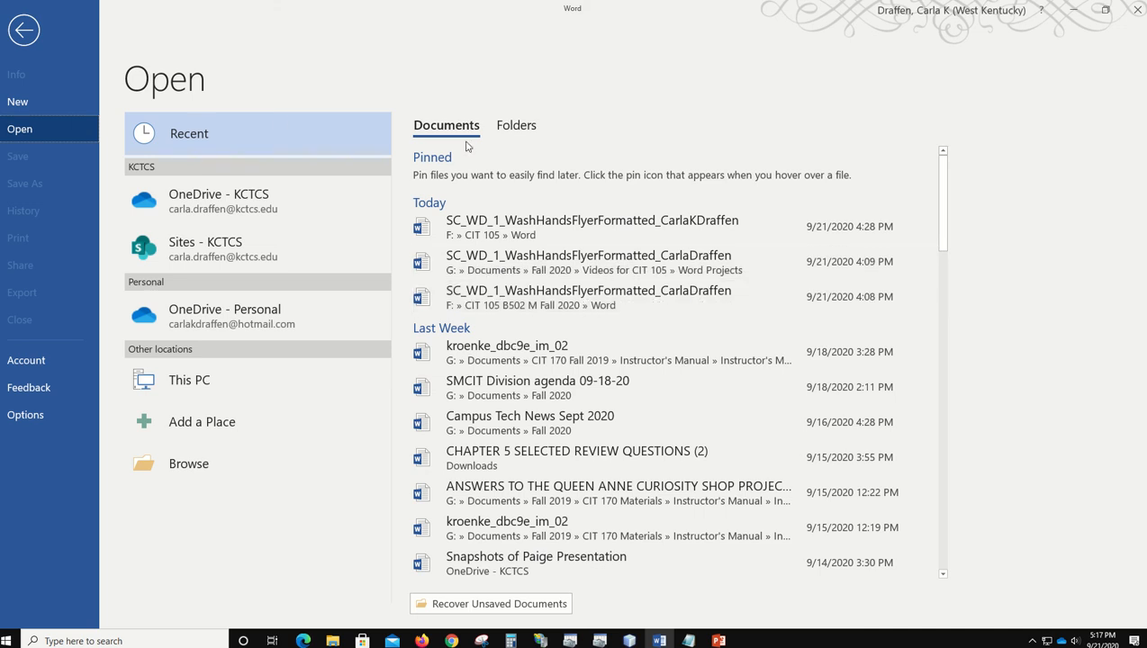
{"action": "left_click", "coordinate": [199, 465]}
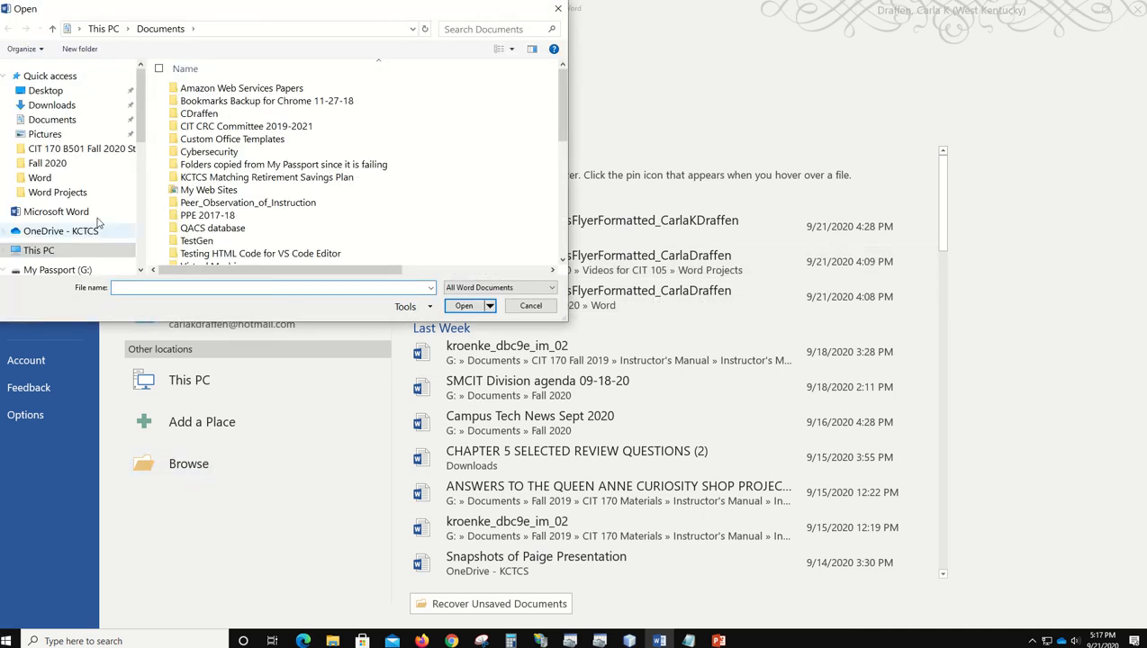
{"action": "scroll", "coordinate": [101, 221], "scroll_direction": "down", "scroll_amount": 5}
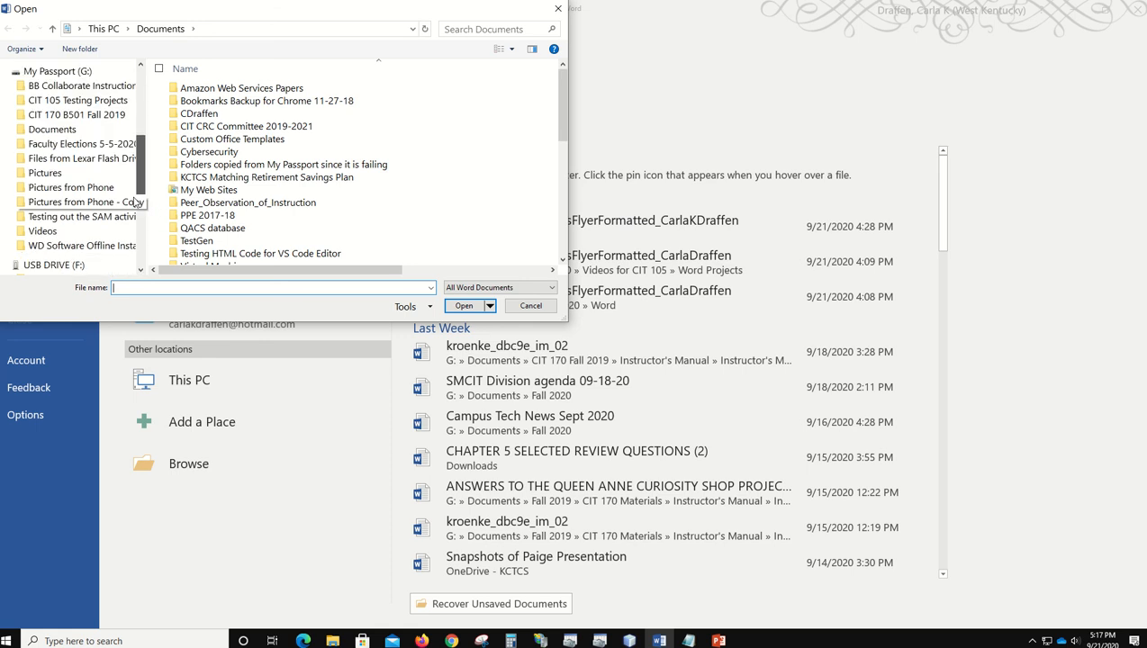
{"action": "scroll", "coordinate": [135, 202], "scroll_direction": "down", "scroll_amount": 1}
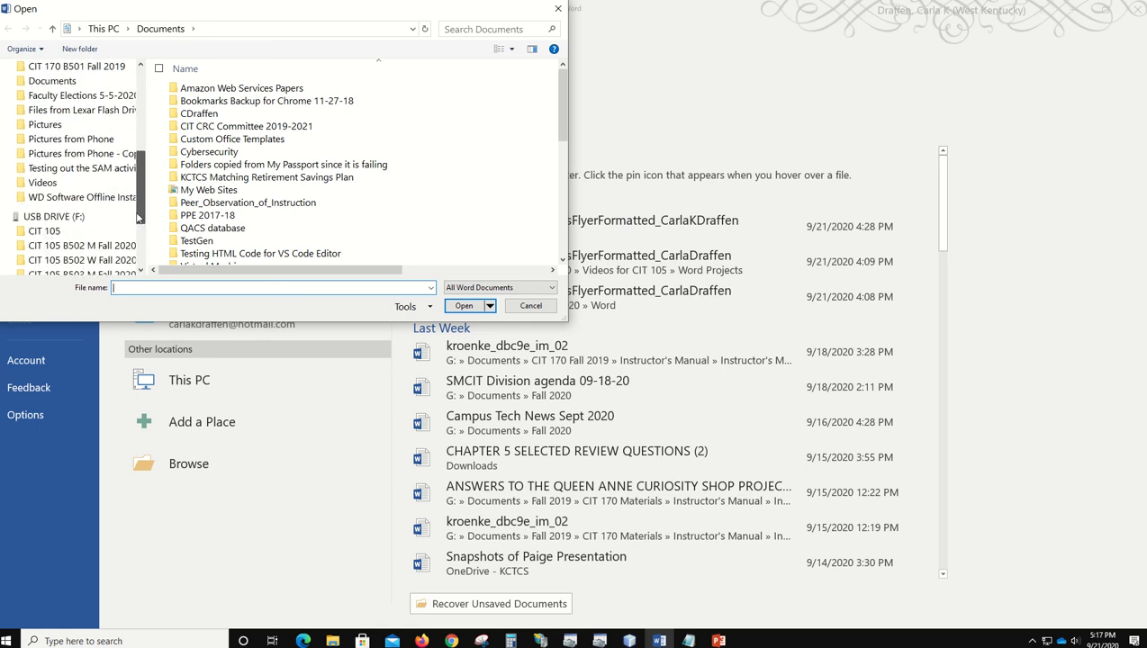
{"action": "left_click", "coordinate": [30, 231]}
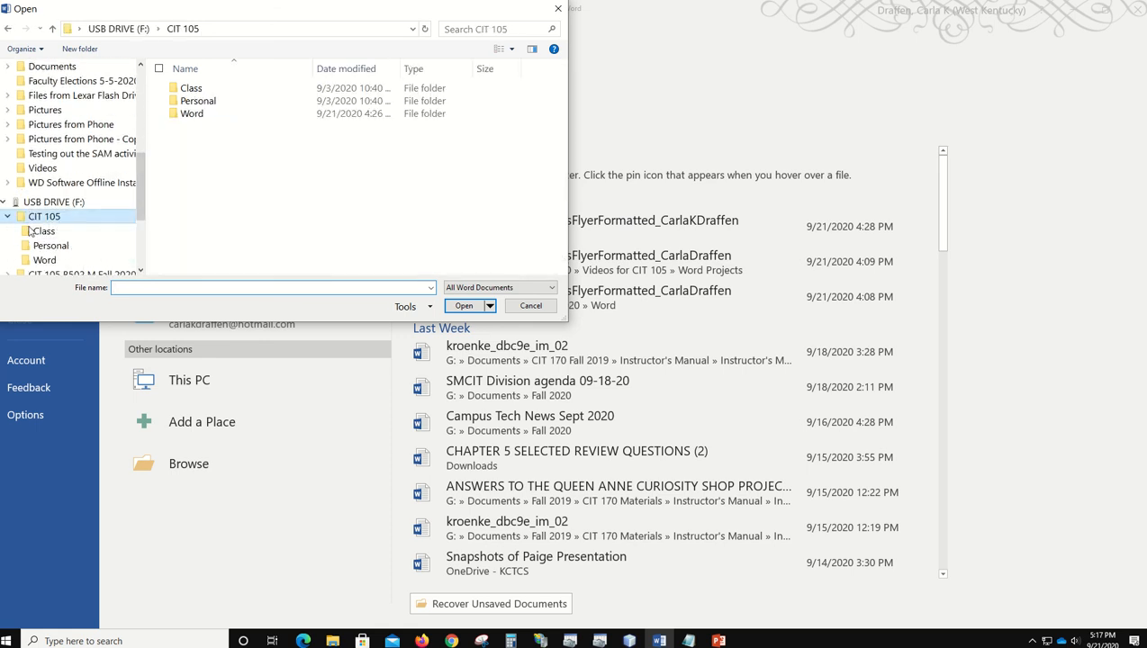
{"action": "double_click", "coordinate": [183, 115]}
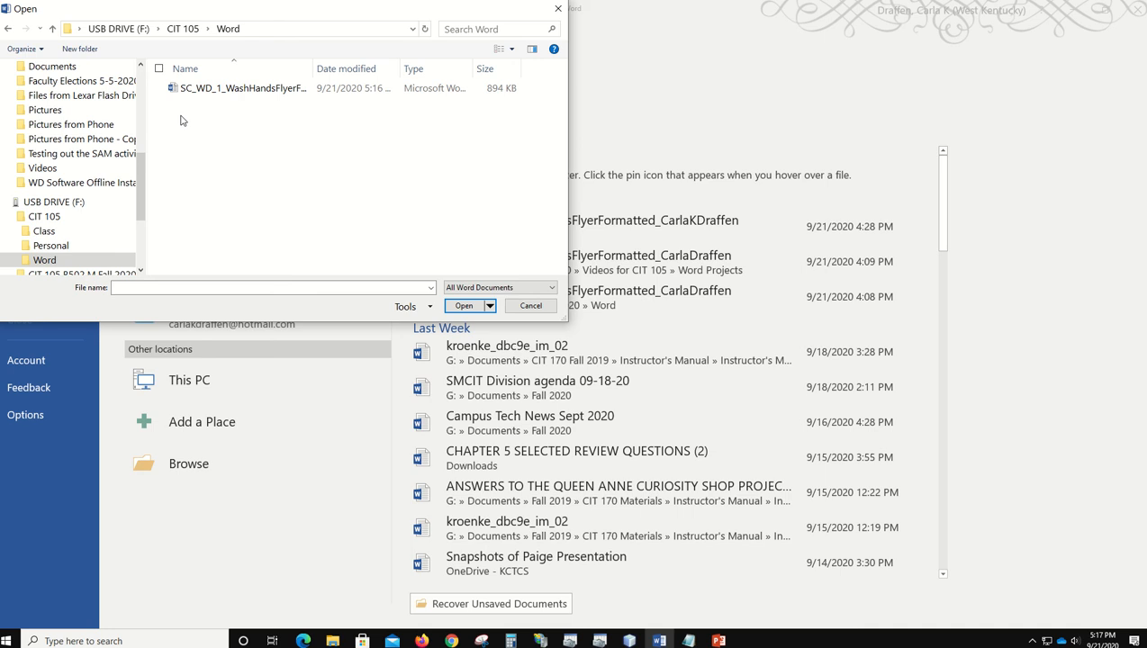
{"action": "left_click_drag", "start_coordinate": [304, 72], "coordinate": [437, 71]}
{"action": "left_click", "coordinate": [315, 91]}
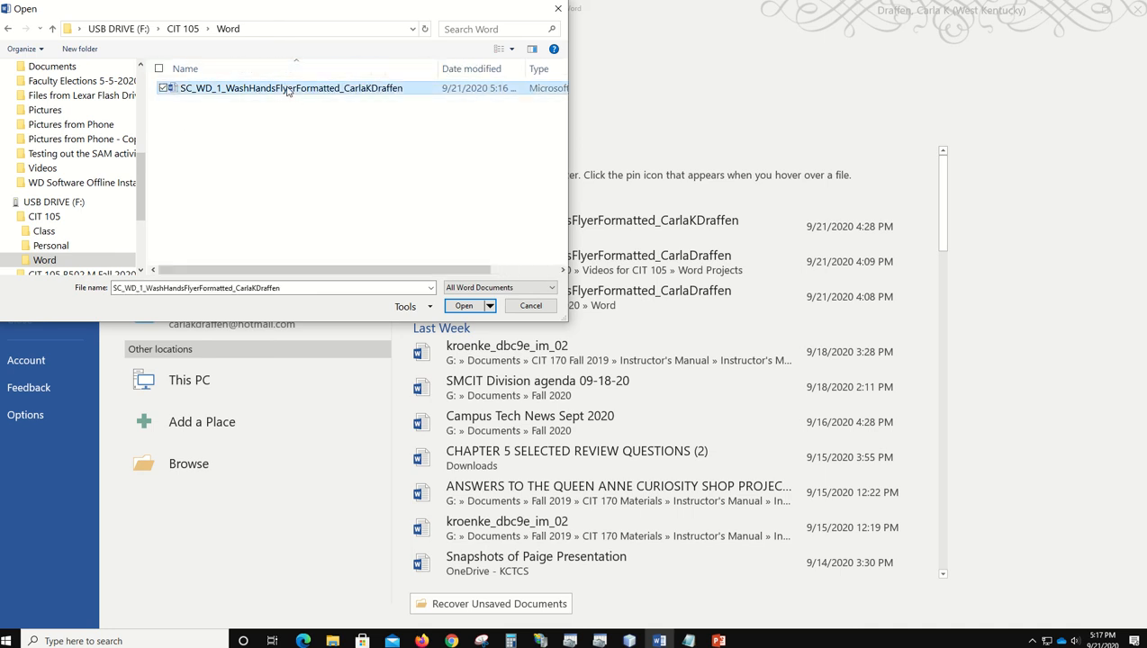
{"action": "left_click", "coordinate": [463, 307]}
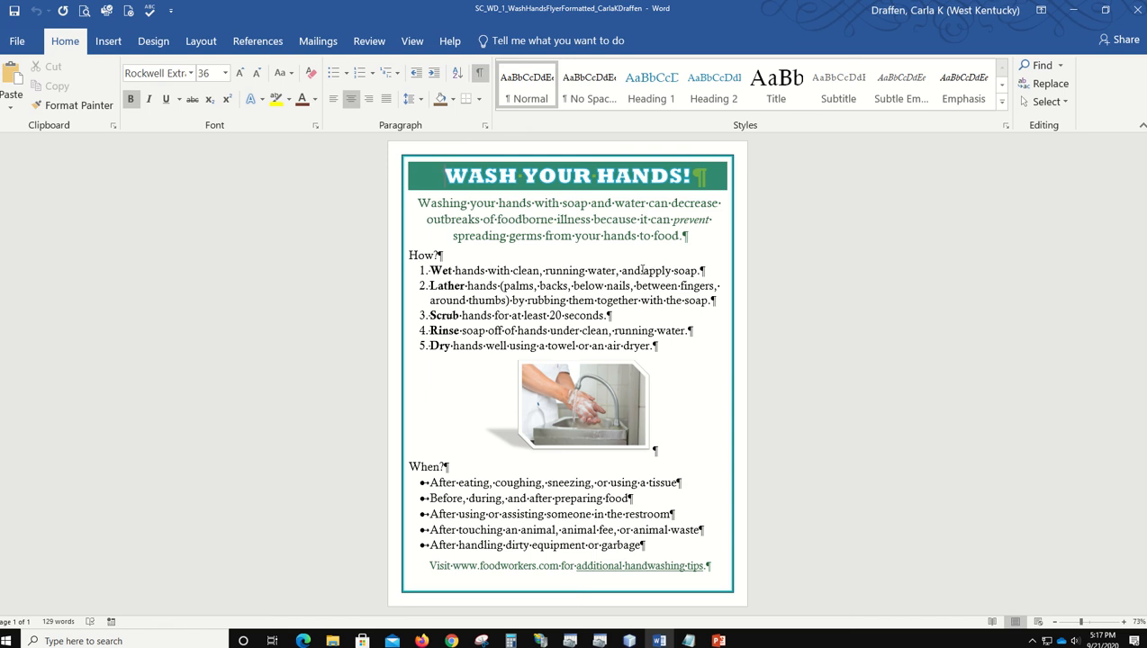
Insert the word "then" before "apply soap" in the first numbered item of the flyer.
{"action": "left_click", "coordinate": [643, 271]}
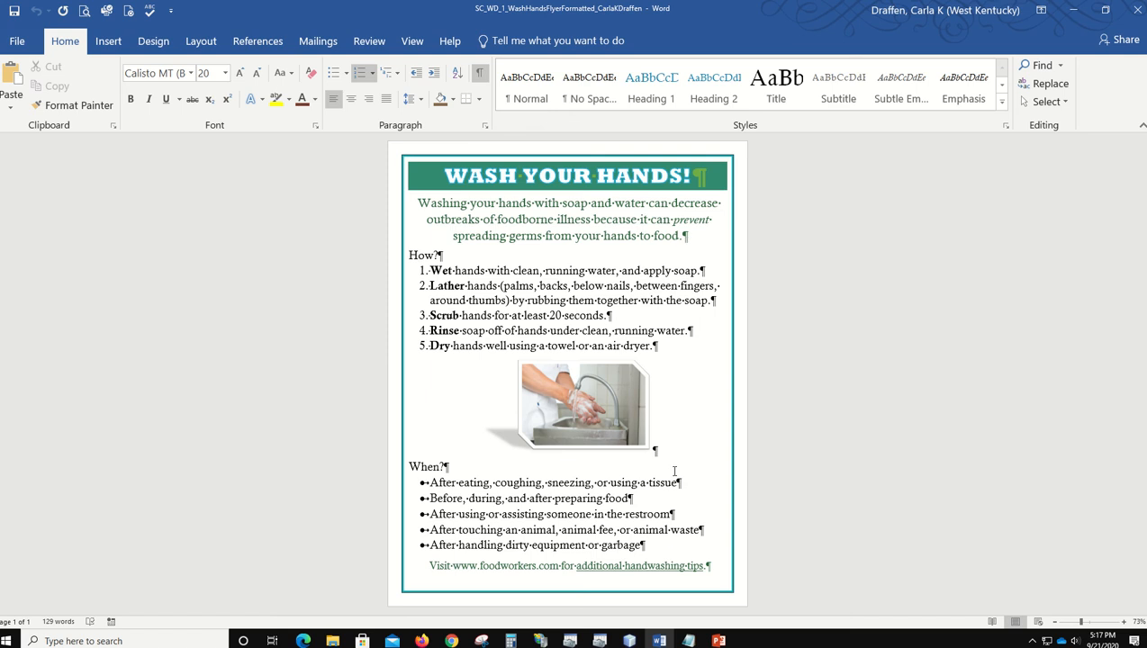
{"action": "type", "text": "then apply"}
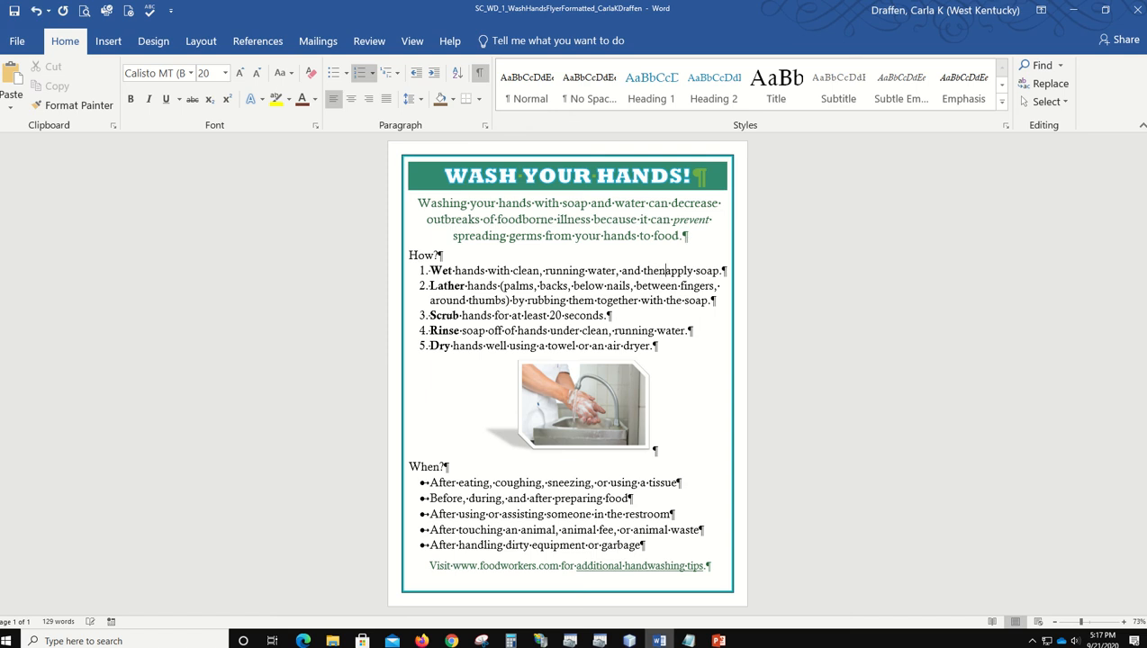
{"action": "mouse_move", "coordinate": [688, 641]}
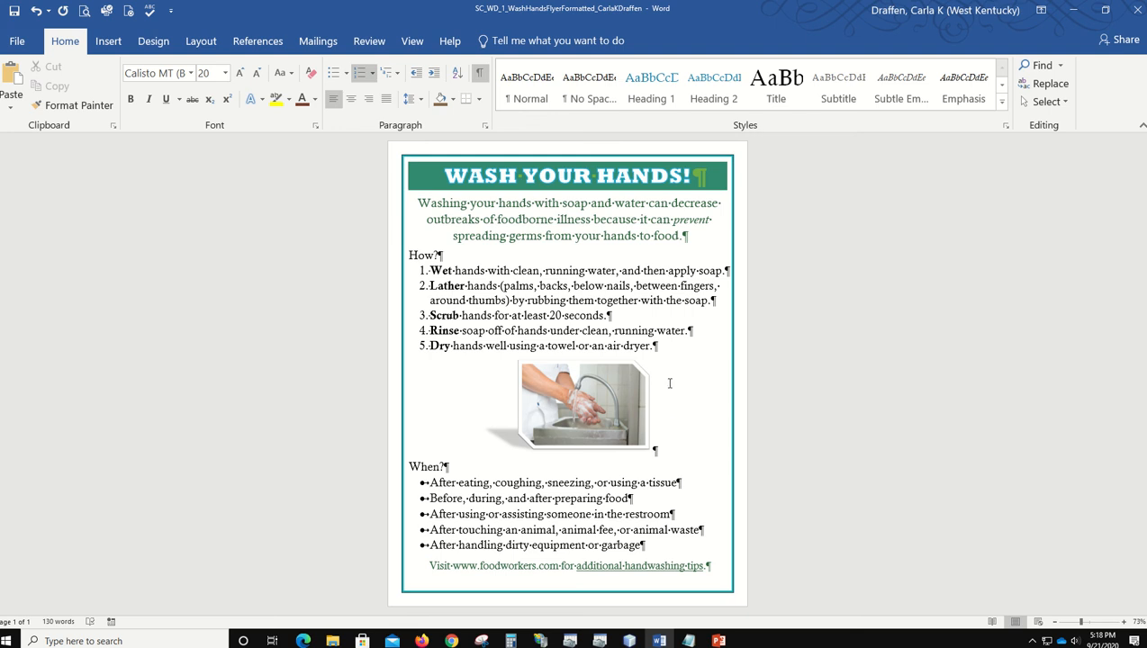
{"action": "double_click", "coordinate": [654, 270]}
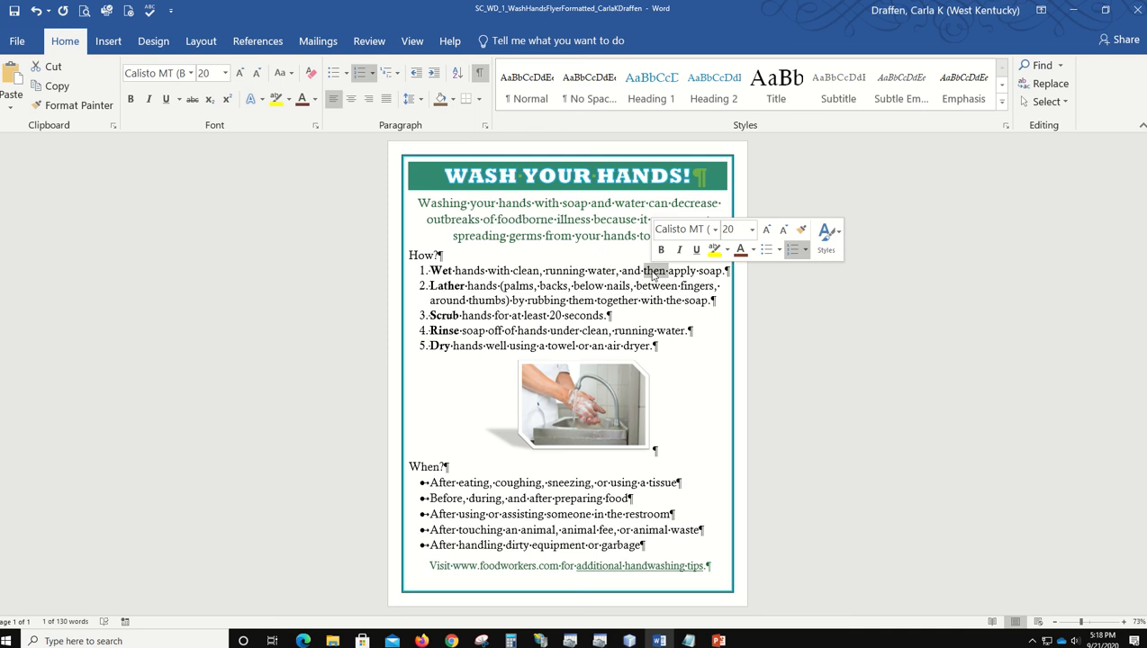
{"action": "left_click", "coordinate": [652, 274]}
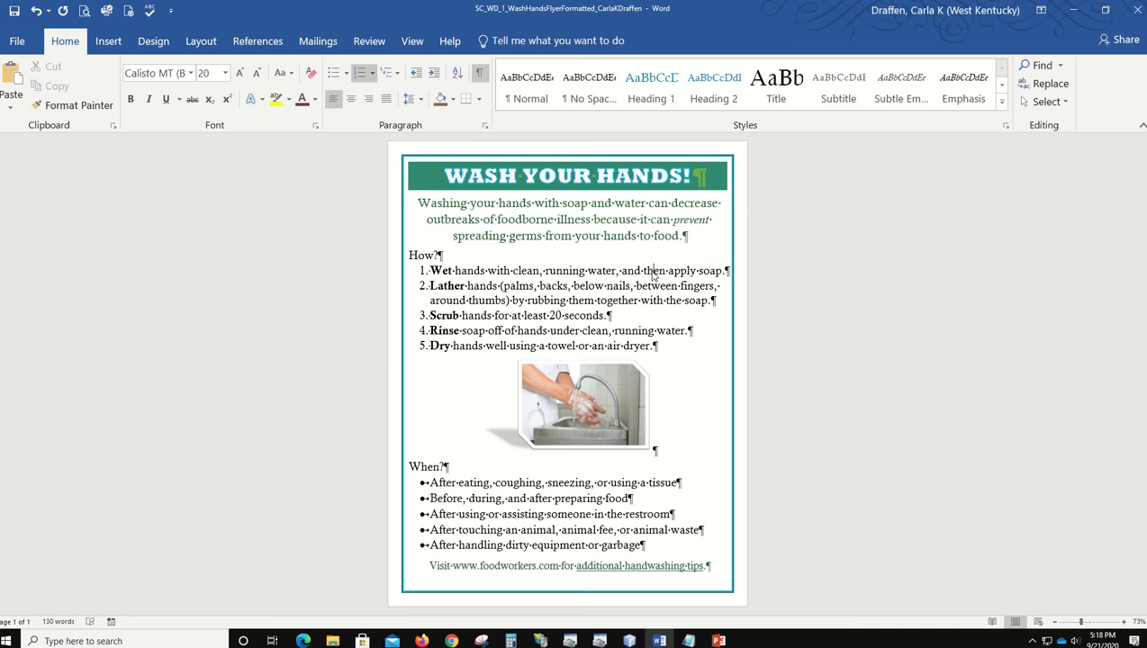
{"action": "right_click", "coordinate": [653, 275]}
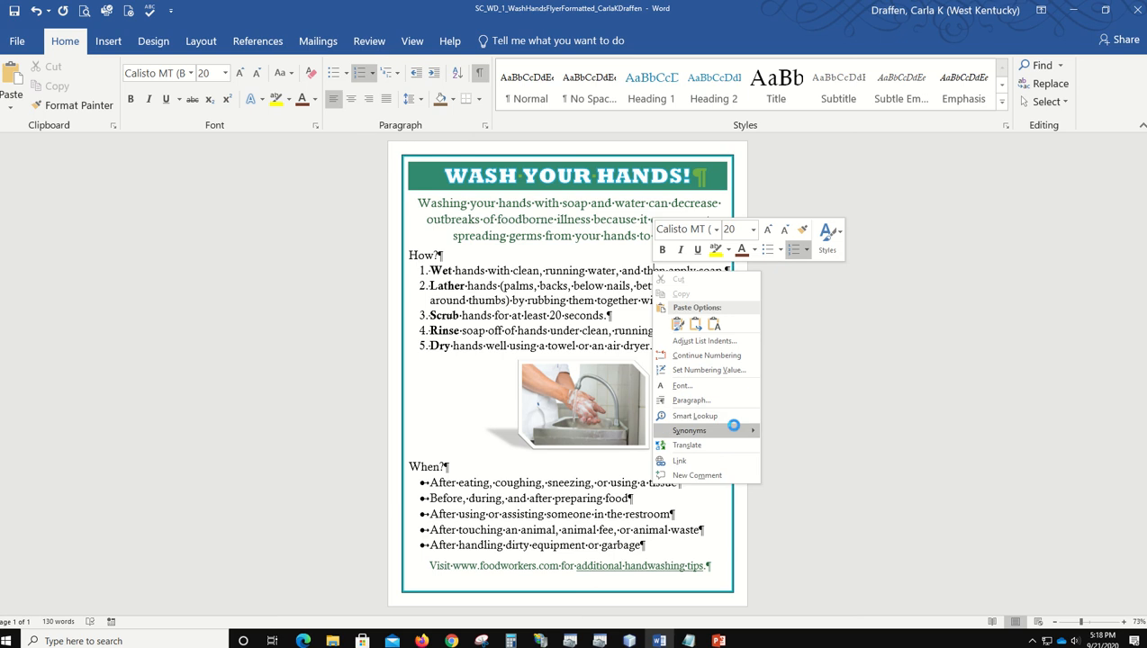
{"action": "mouse_move", "coordinate": [734, 430]}
{"action": "left_click", "coordinate": [882, 356]}
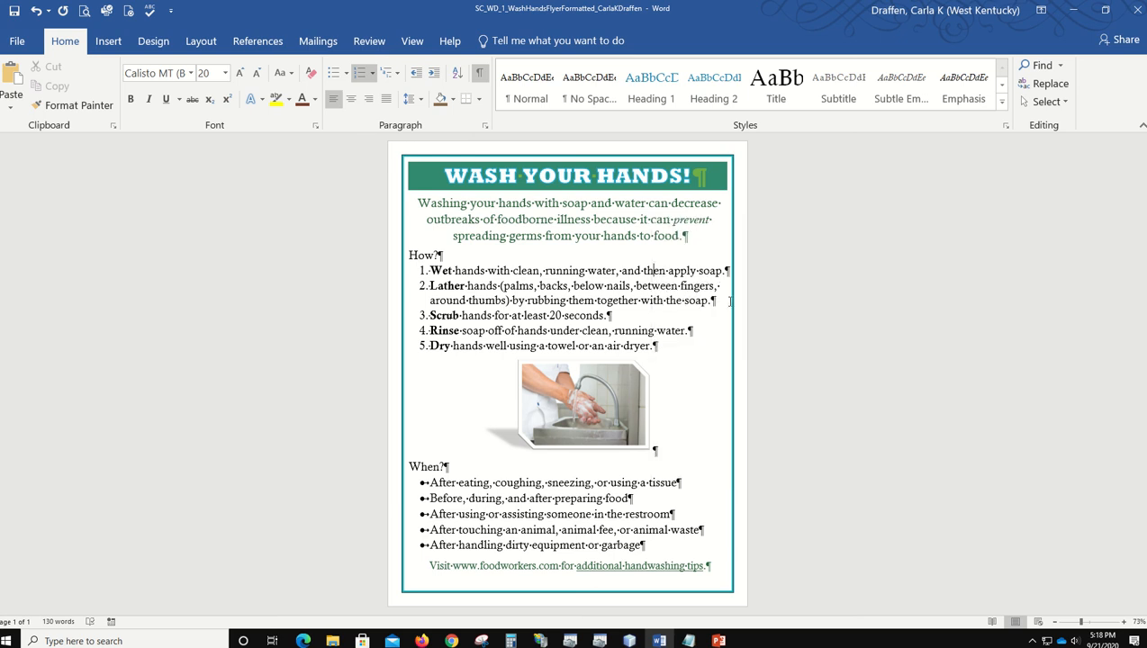
Cut the word "then" from the first numbered item of the flyer.
{"action": "double_click", "coordinate": [657, 270]}
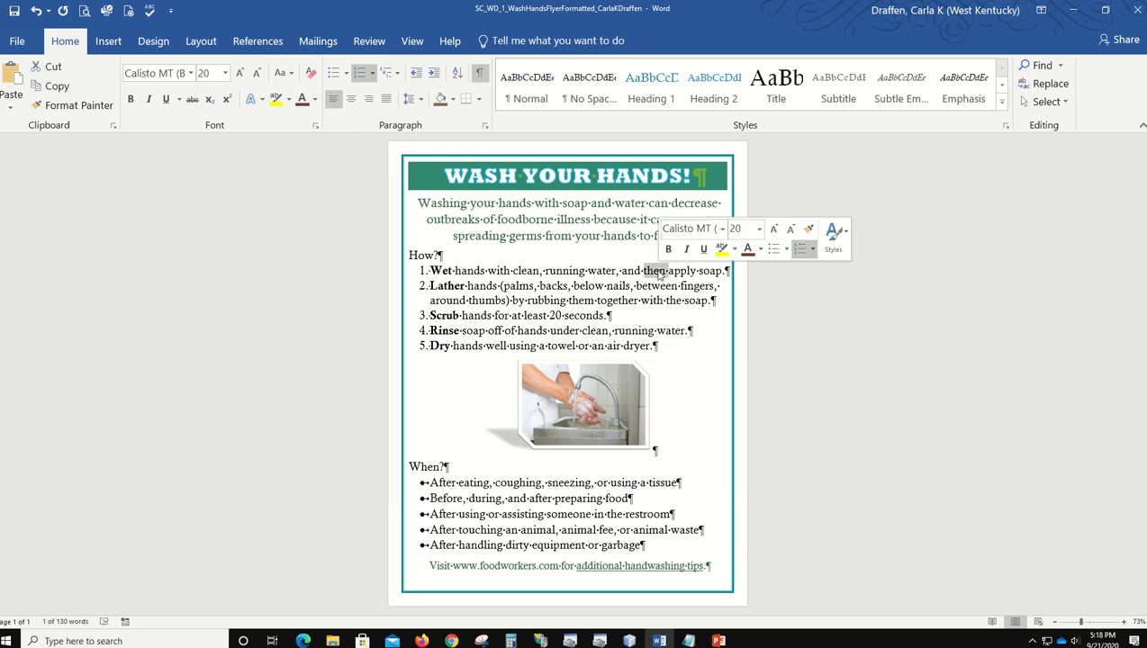
{"action": "right_click", "coordinate": [661, 273]}
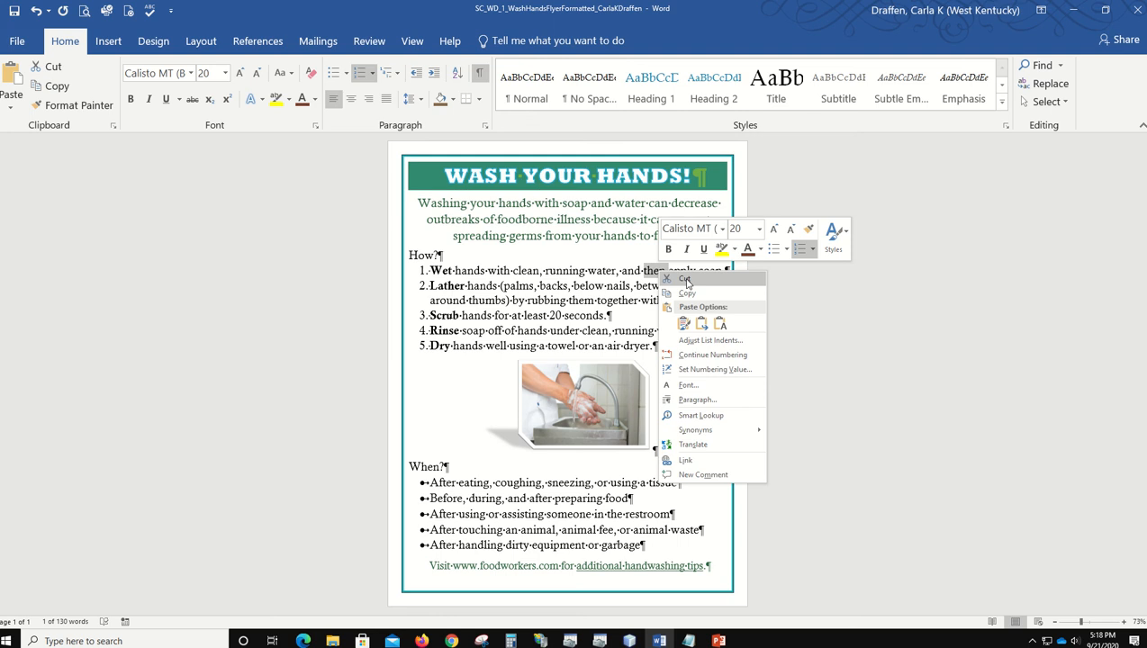
{"action": "left_click", "coordinate": [687, 282]}
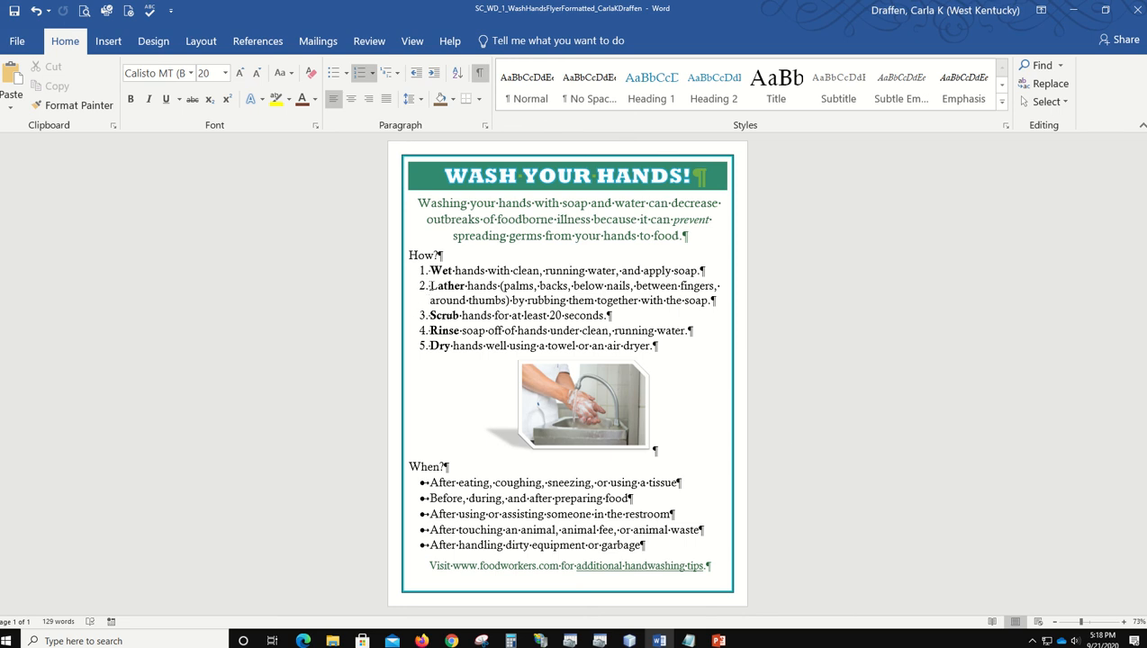
Copy the word "clean" from the first numbered item and paste it before "towel" in the fifth item.
{"action": "double_click", "coordinate": [525, 270]}
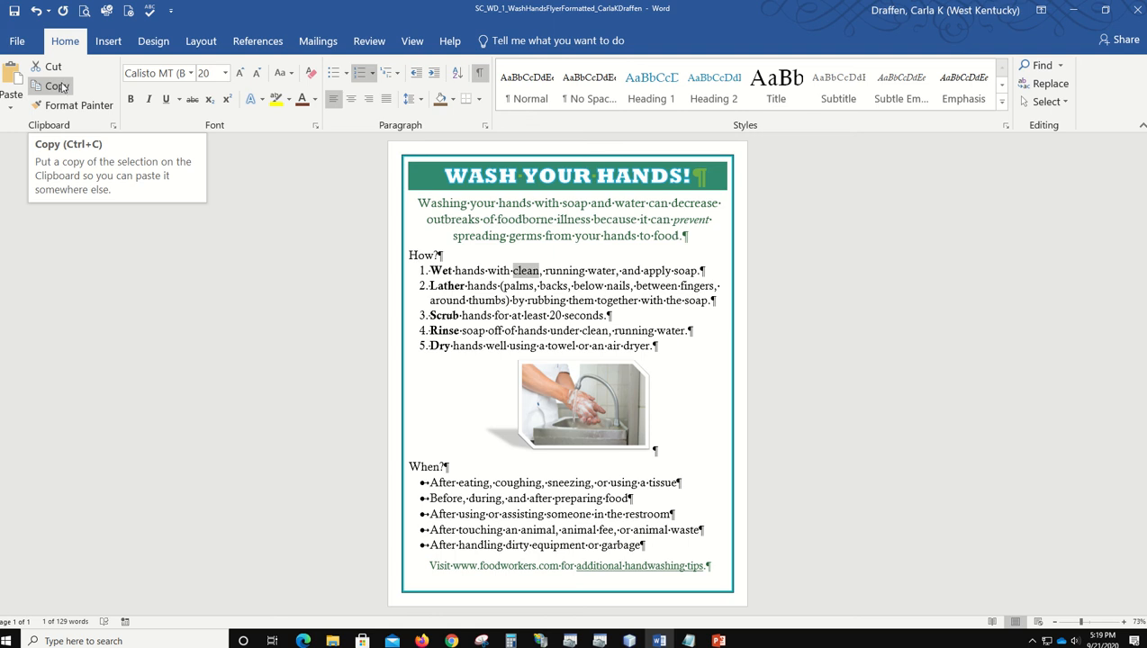
{"action": "left_click", "coordinate": [63, 89]}
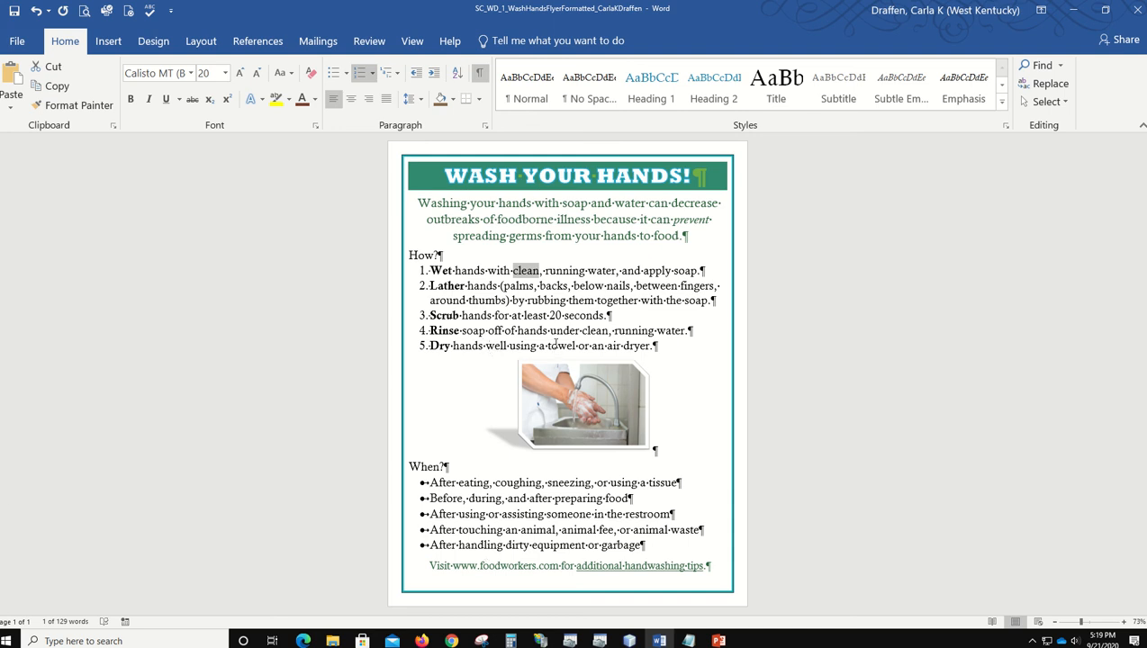
{"action": "left_click", "coordinate": [547, 343]}
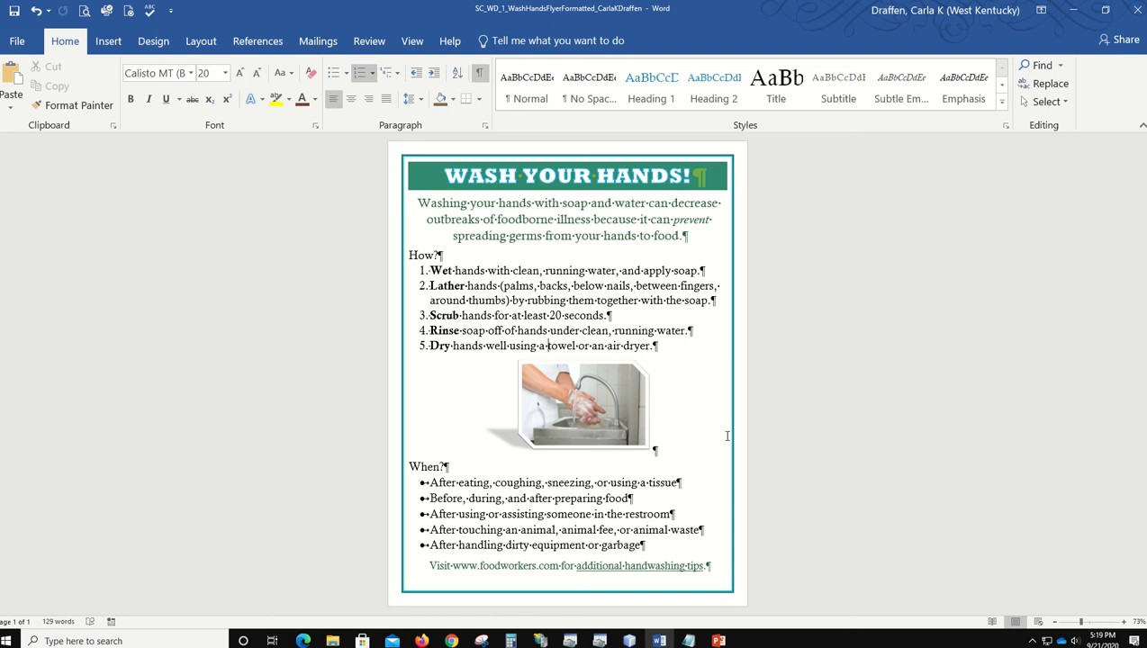
{"action": "left_click", "coordinate": [11, 78]}
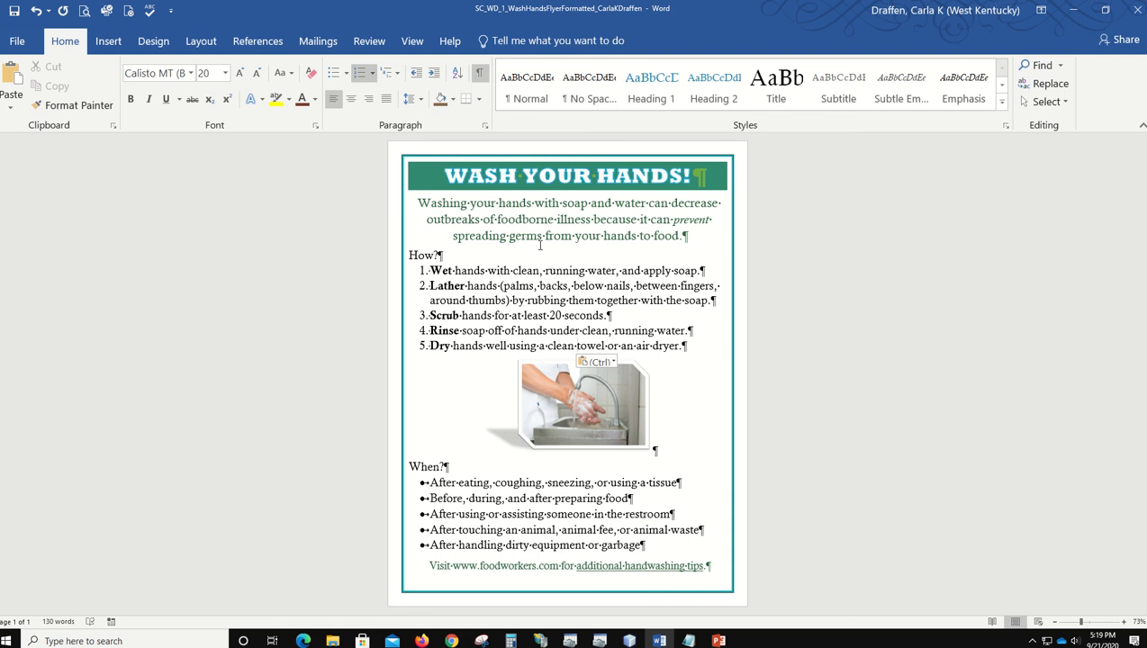
{"action": "left_click", "coordinate": [614, 363]}
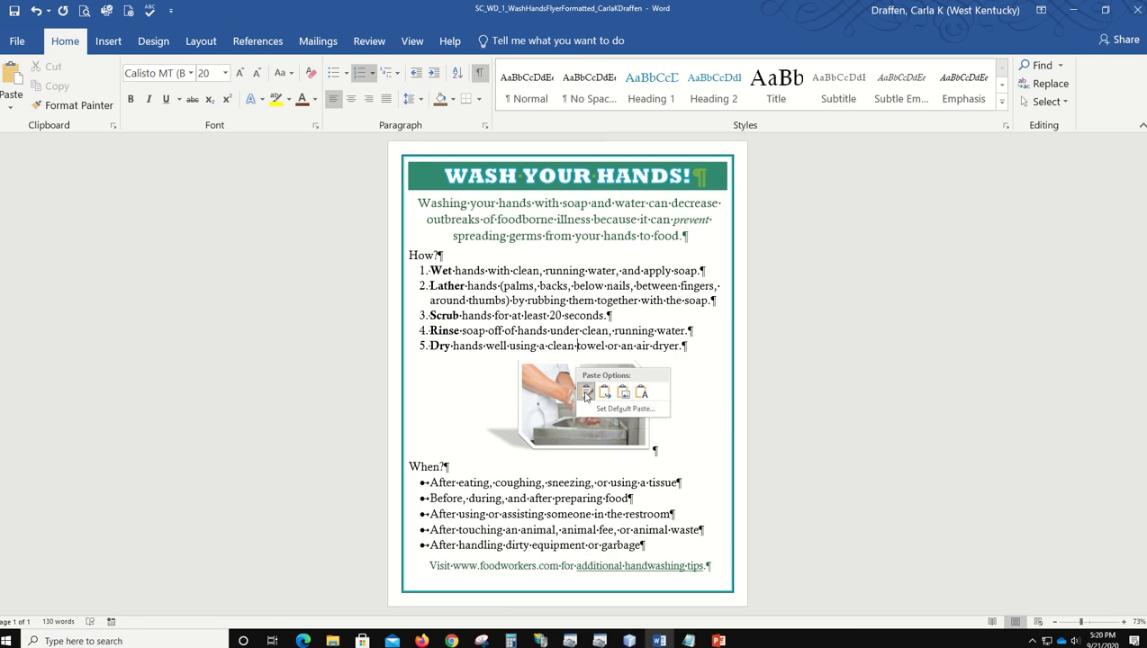
{"action": "left_click", "coordinate": [433, 277]}
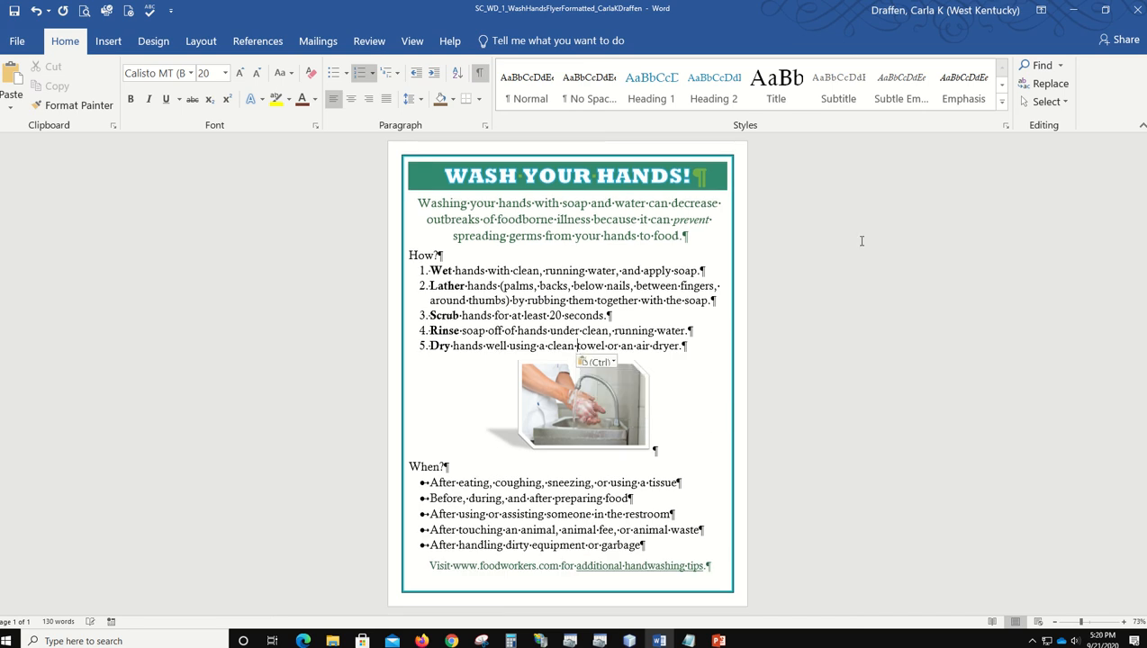
{"action": "key", "text": "Escape"}
Move the bullet "Before, during, and after preparing food" to the start of the list under "When?".
{"action": "left_click", "coordinate": [394, 508]}
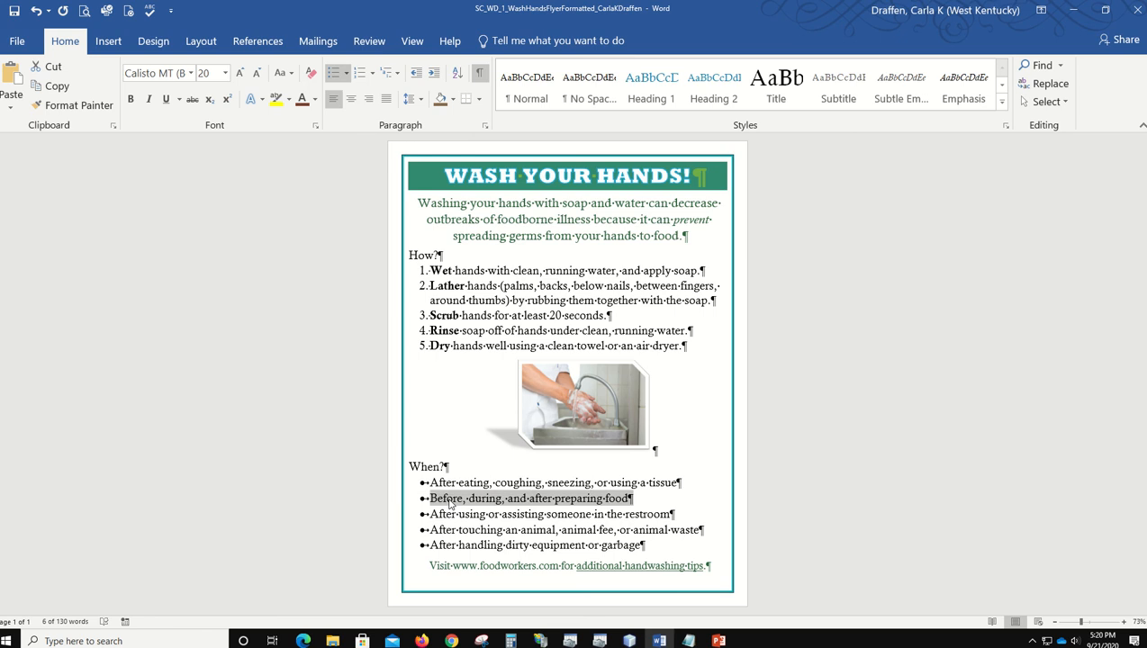
{"action": "left_click_drag", "start_coordinate": [451, 504], "coordinate": [432, 491]}
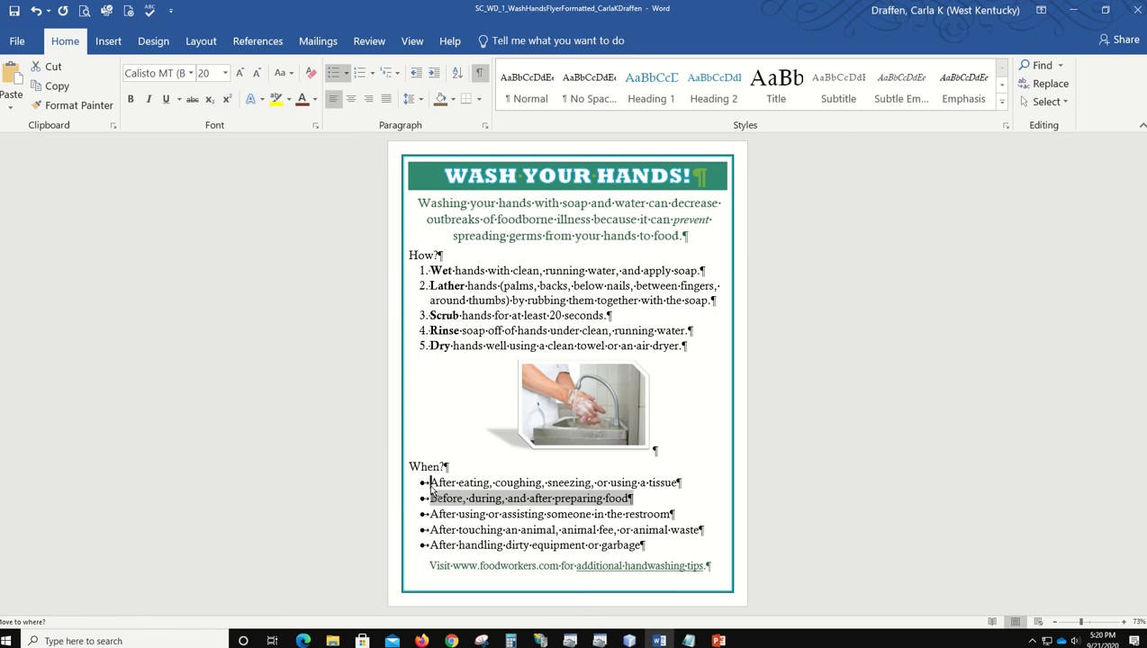
{"action": "left_click_drag", "start_coordinate": [432, 492], "coordinate": [433, 487]}
{"action": "left_click_drag", "start_coordinate": [432, 487], "coordinate": [432, 486]}
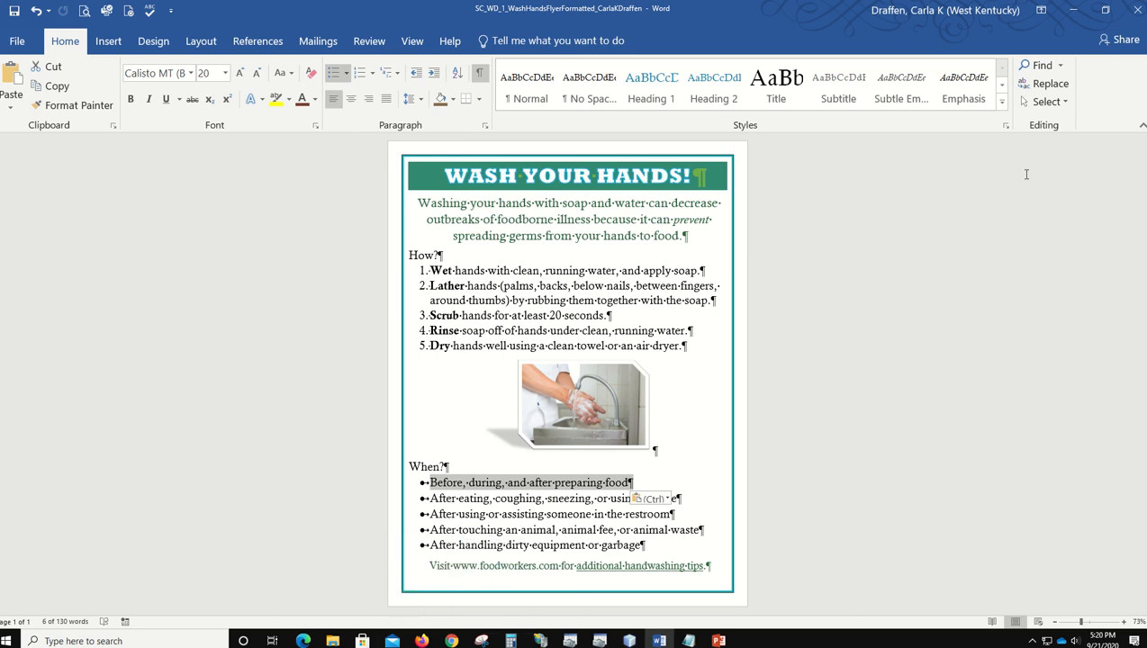
{"action": "left_click", "coordinate": [716, 450]}
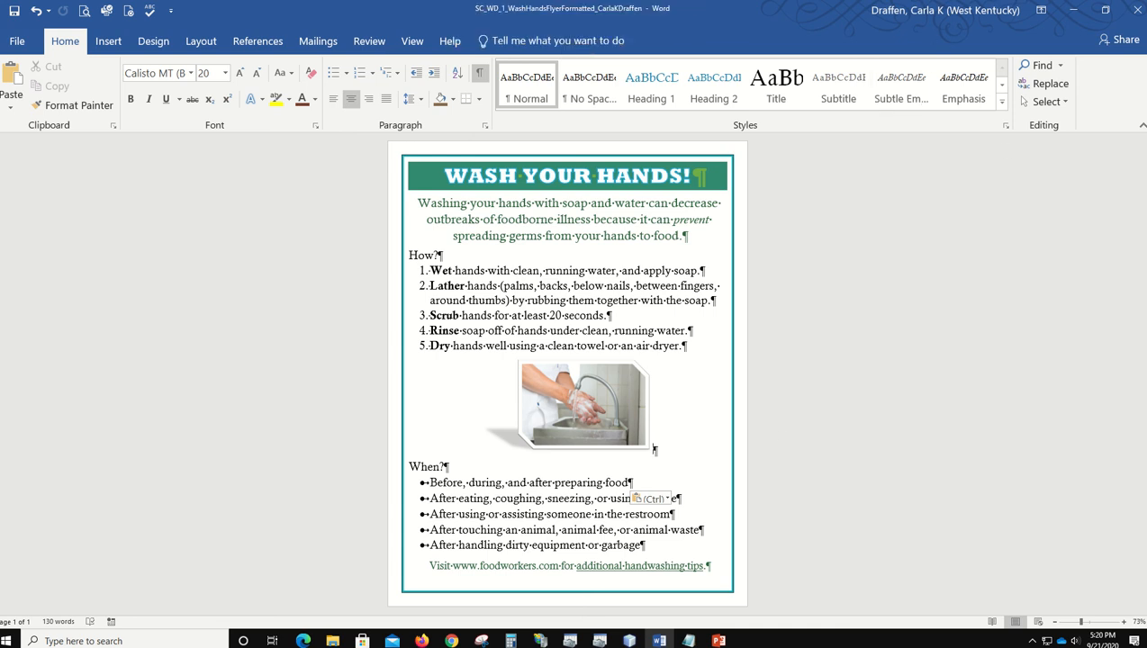
Switch the flyer to Read Mode and try the Sepia and Inverse page colors.
{"action": "left_click", "coordinate": [993, 622]}
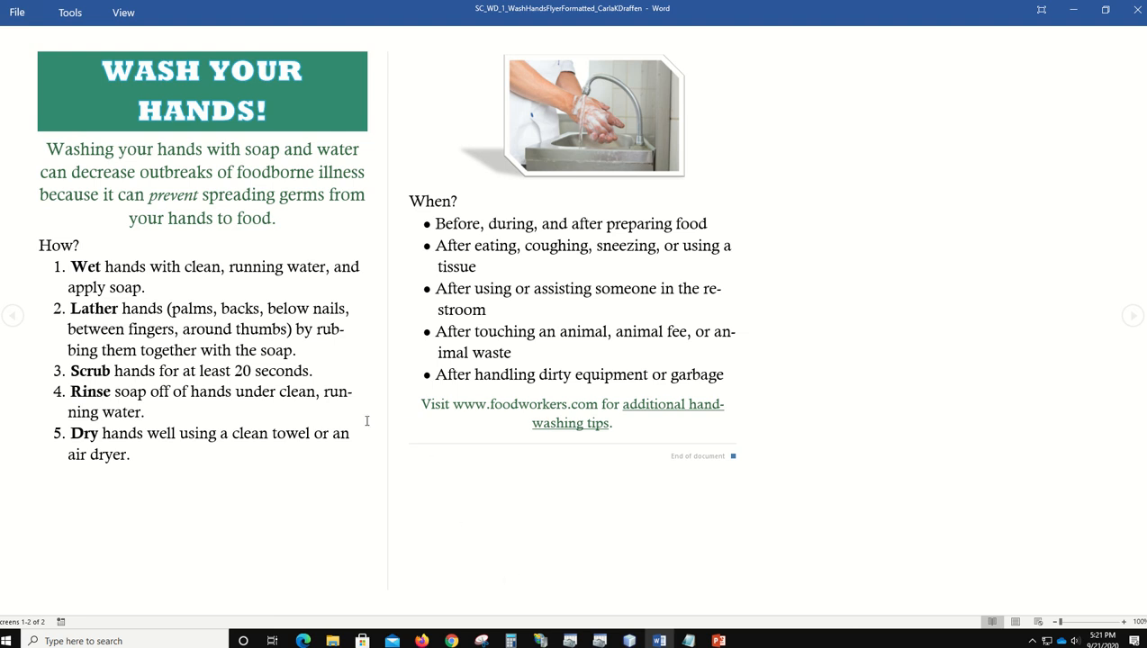
{"action": "left_click", "coordinate": [123, 12]}
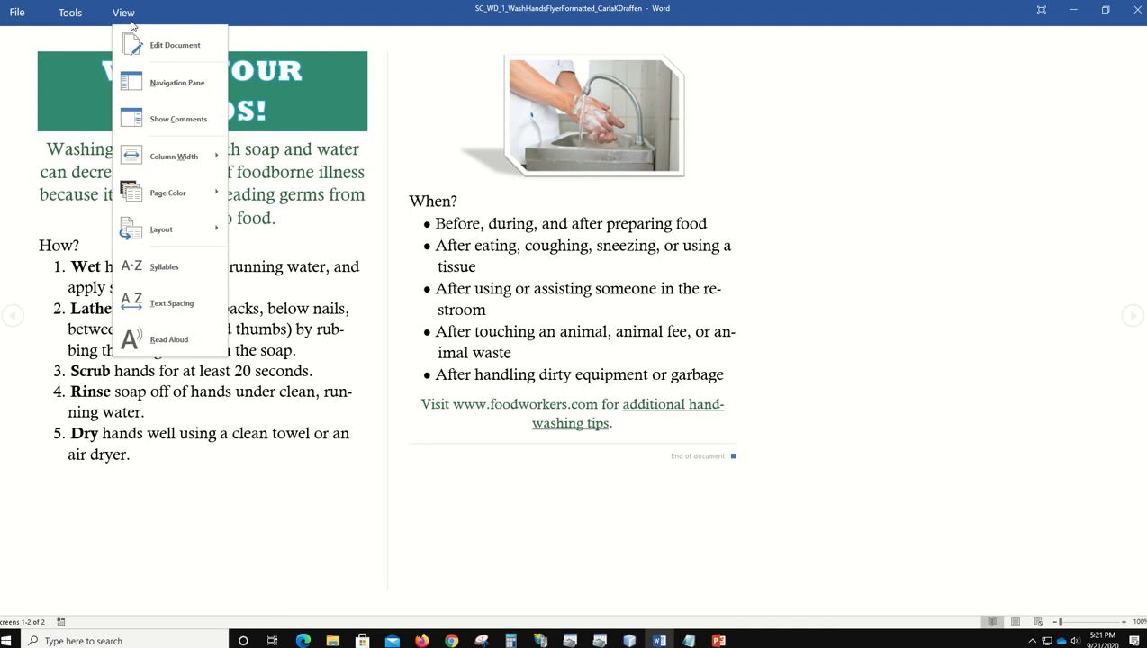
{"action": "mouse_move", "coordinate": [167, 193]}
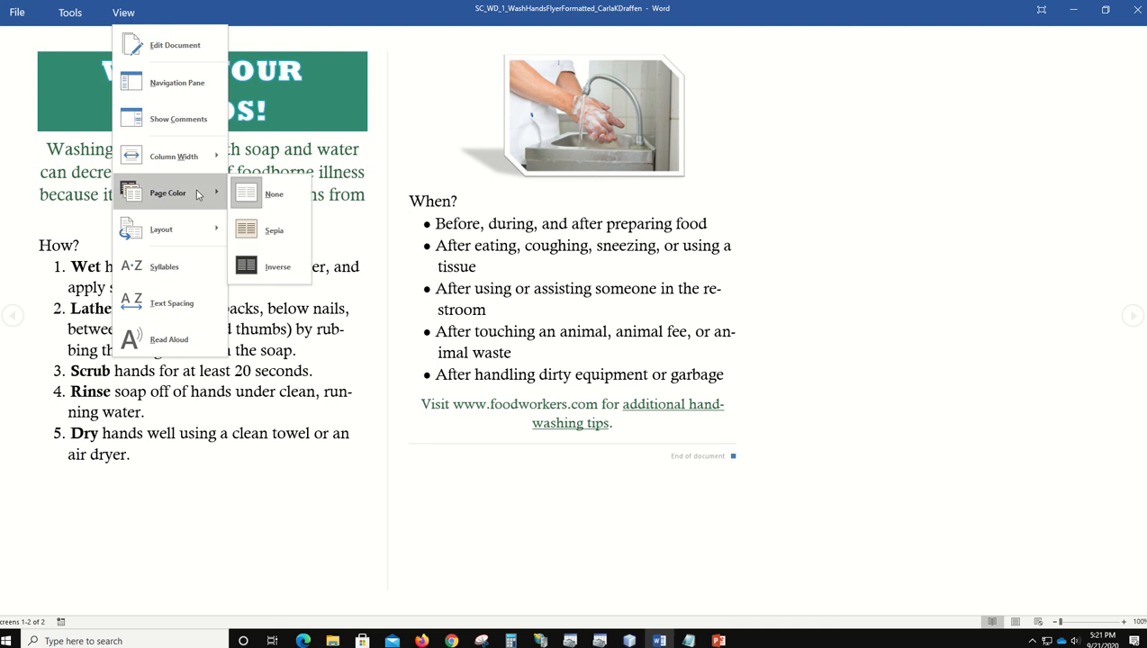
{"action": "left_click", "coordinate": [271, 231]}
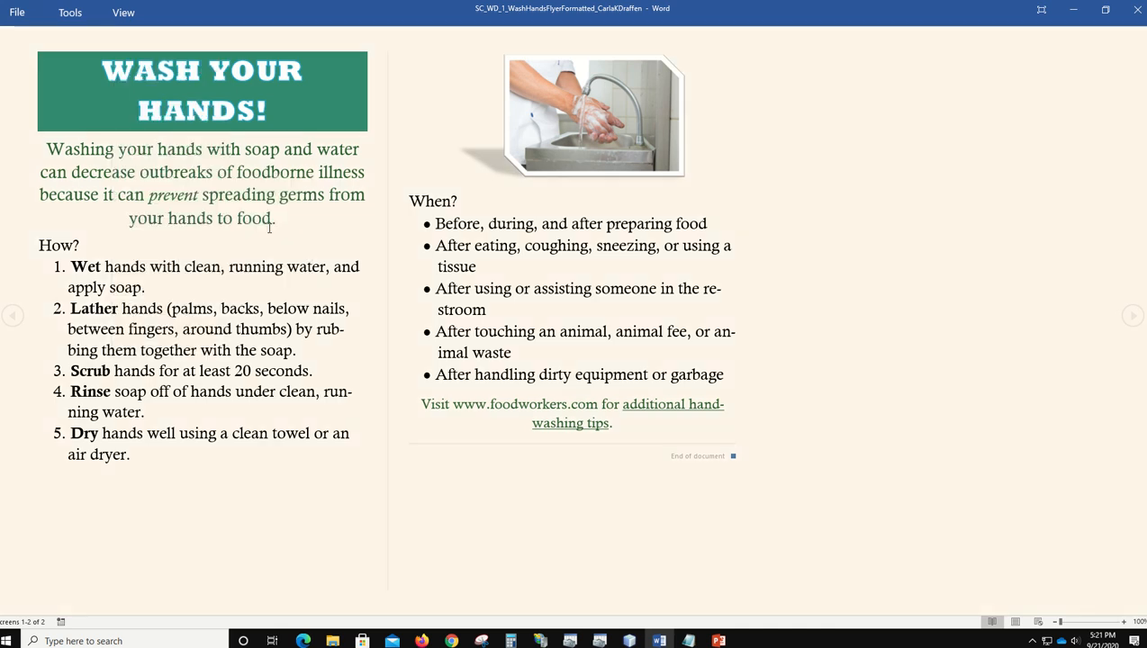
{"action": "left_click", "coordinate": [118, 13]}
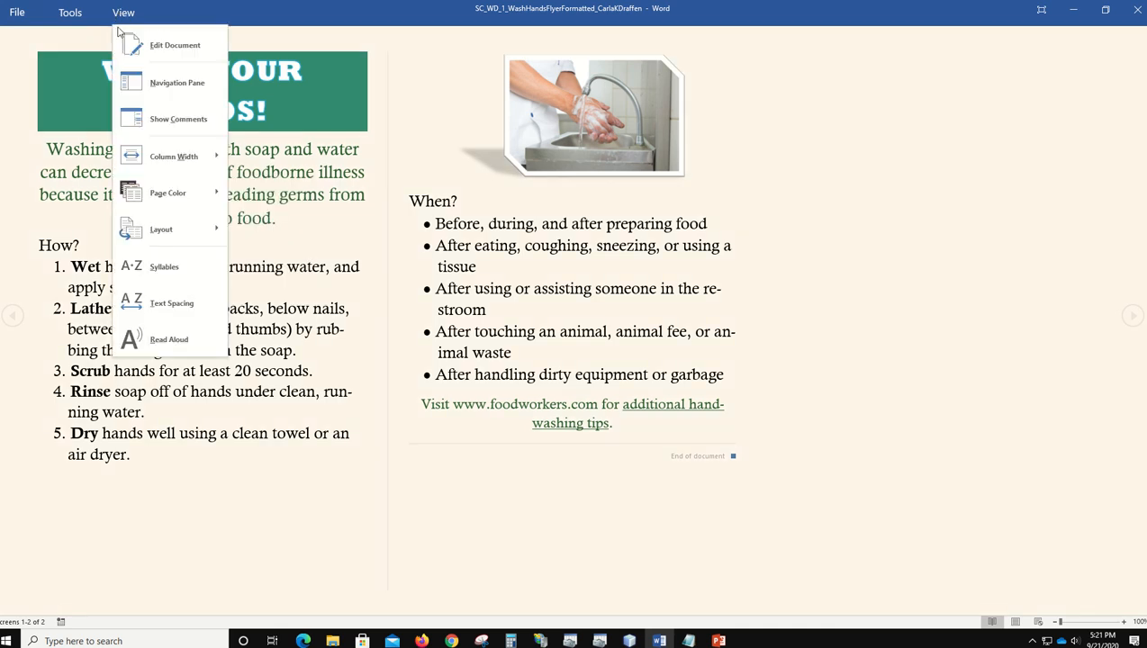
{"action": "mouse_move", "coordinate": [155, 196]}
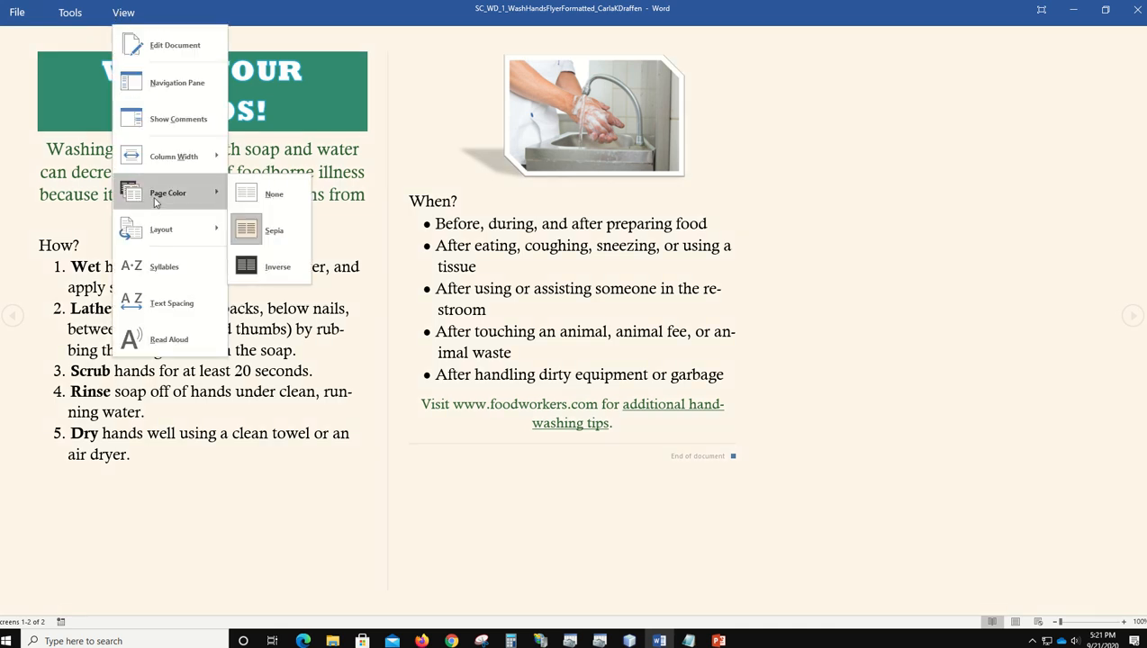
{"action": "left_click", "coordinate": [303, 268]}
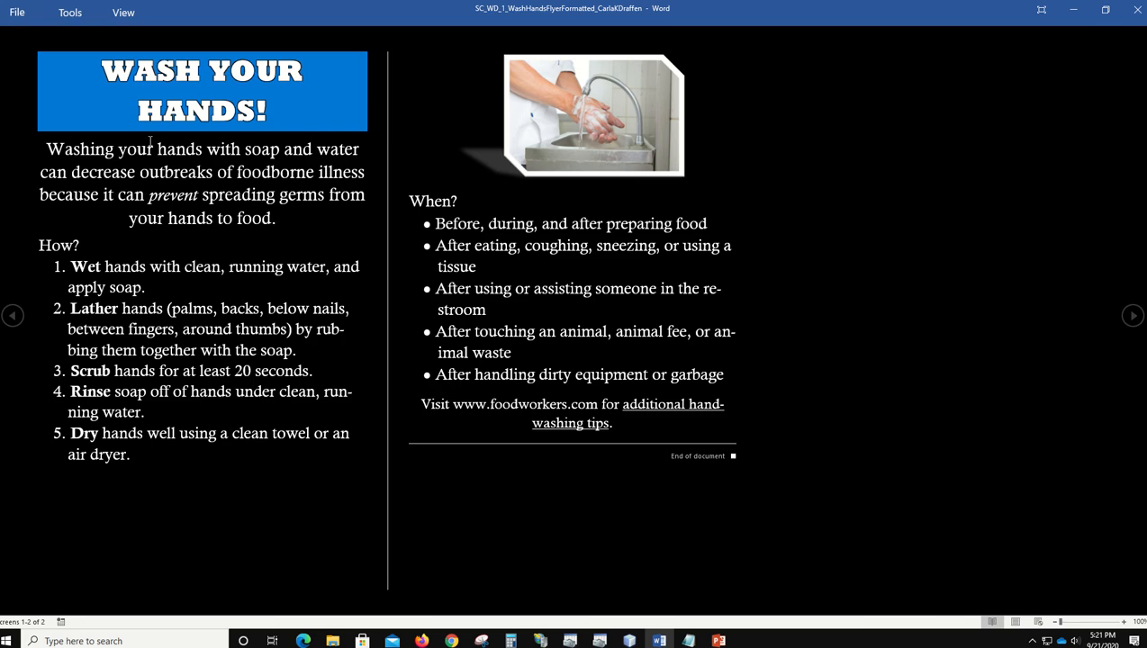
Reset the reading page color to None and return the flyer to Print Layout view.
{"action": "left_click", "coordinate": [122, 13]}
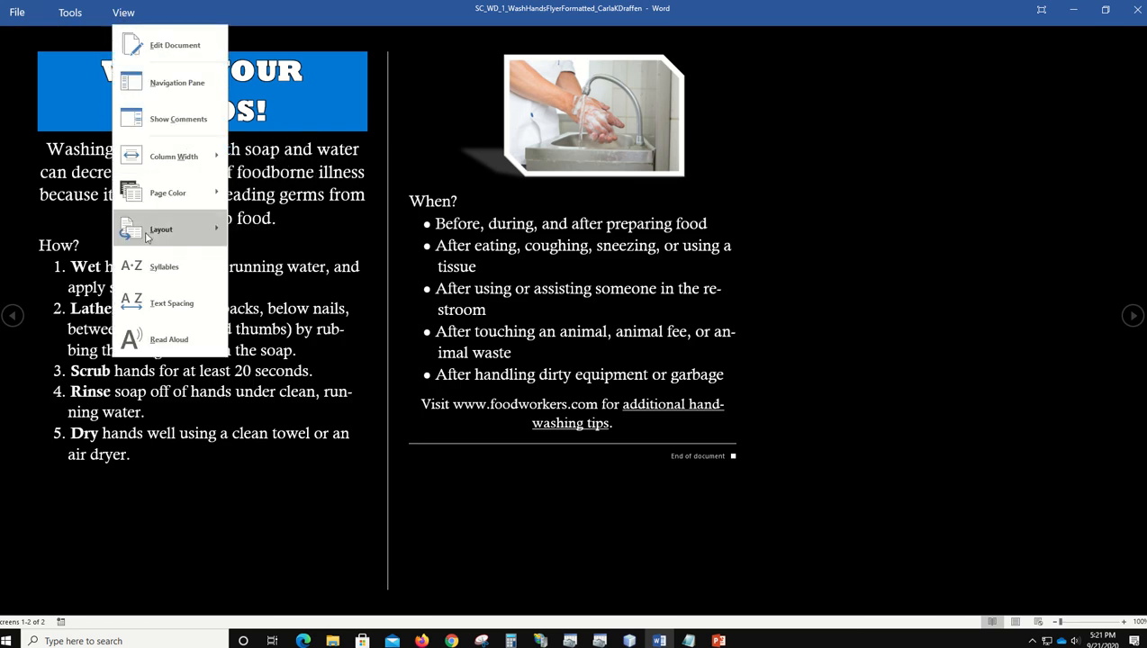
{"action": "mouse_move", "coordinate": [167, 192]}
{"action": "left_click", "coordinate": [255, 196]}
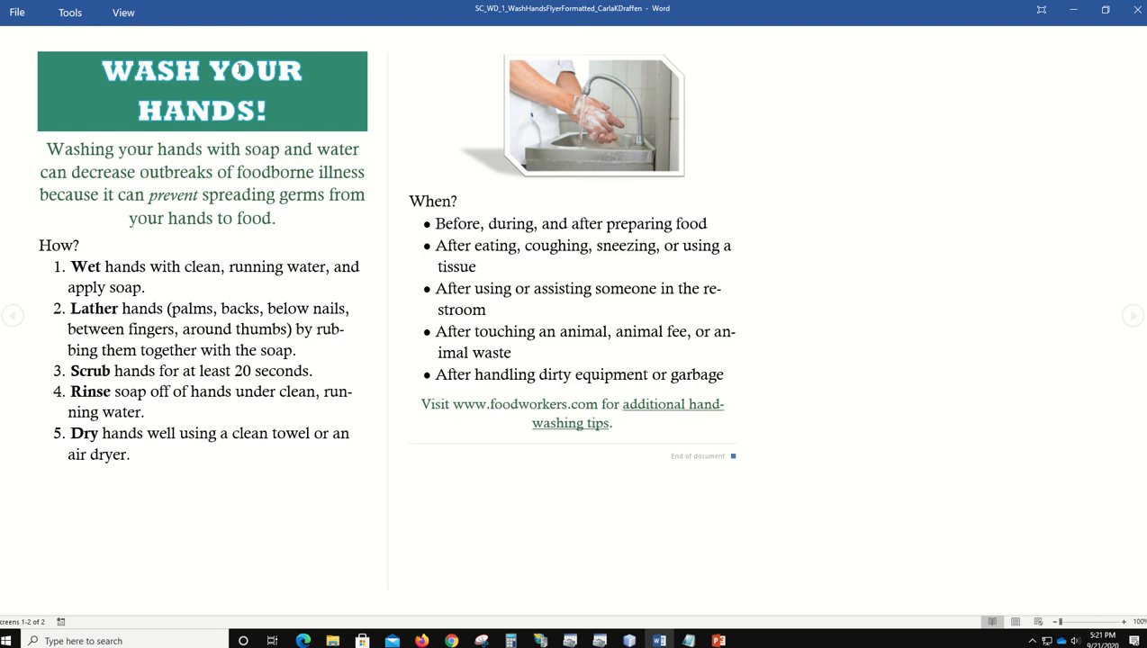
{"action": "left_click", "coordinate": [124, 13]}
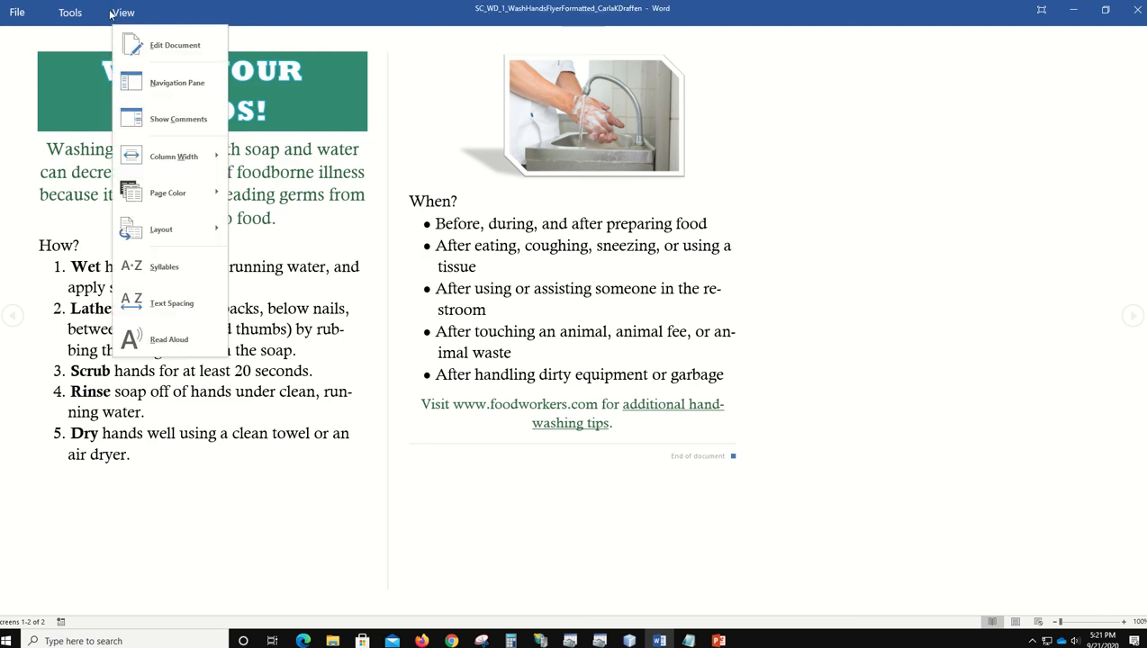
{"action": "left_click", "coordinate": [264, 36]}
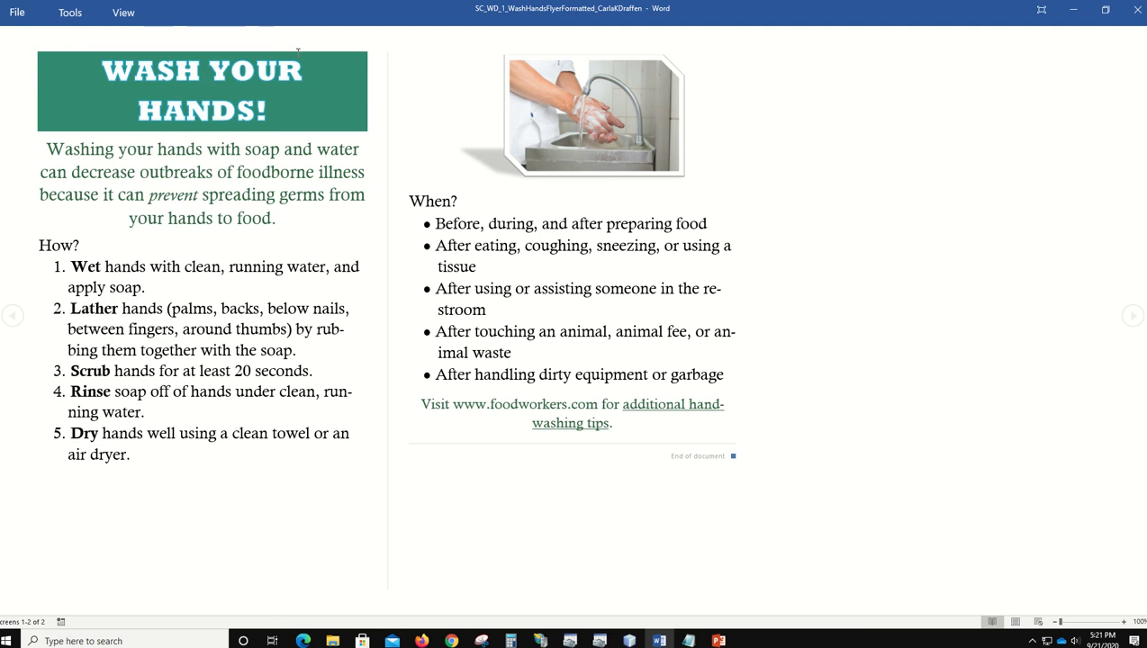
{"action": "left_click", "coordinate": [1018, 623]}
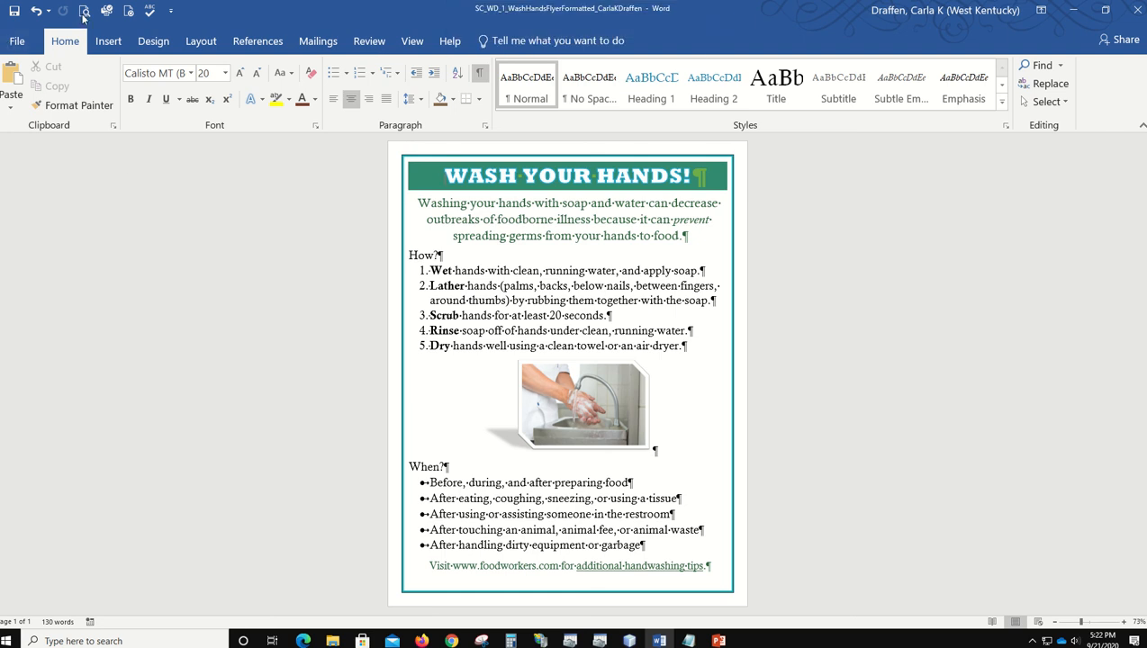
Remove the Print Preview and Print command from the Quick Access Toolbar and add it back.
{"action": "left_click", "coordinate": [175, 10]}
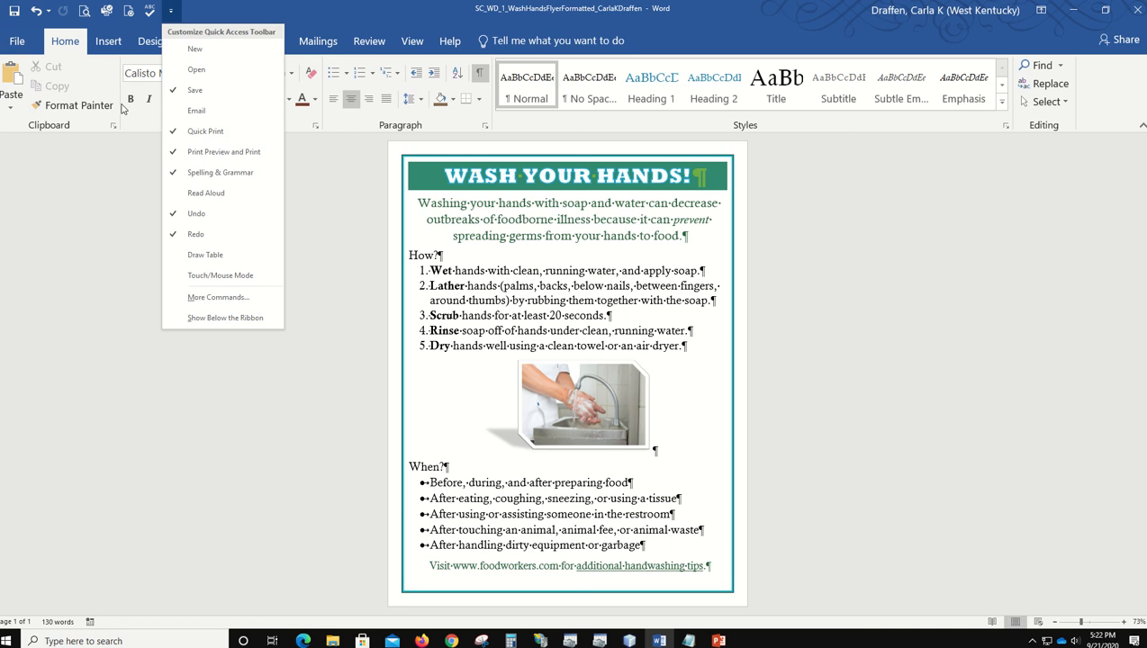
{"action": "left_click", "coordinate": [206, 153]}
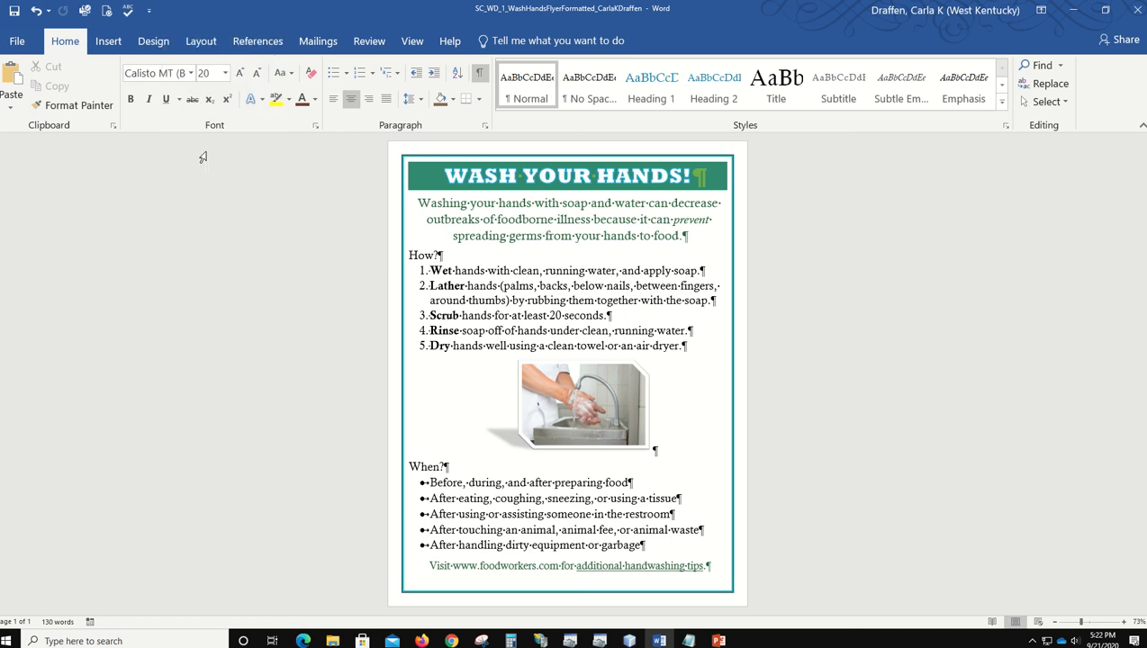
{"action": "left_click", "coordinate": [148, 10]}
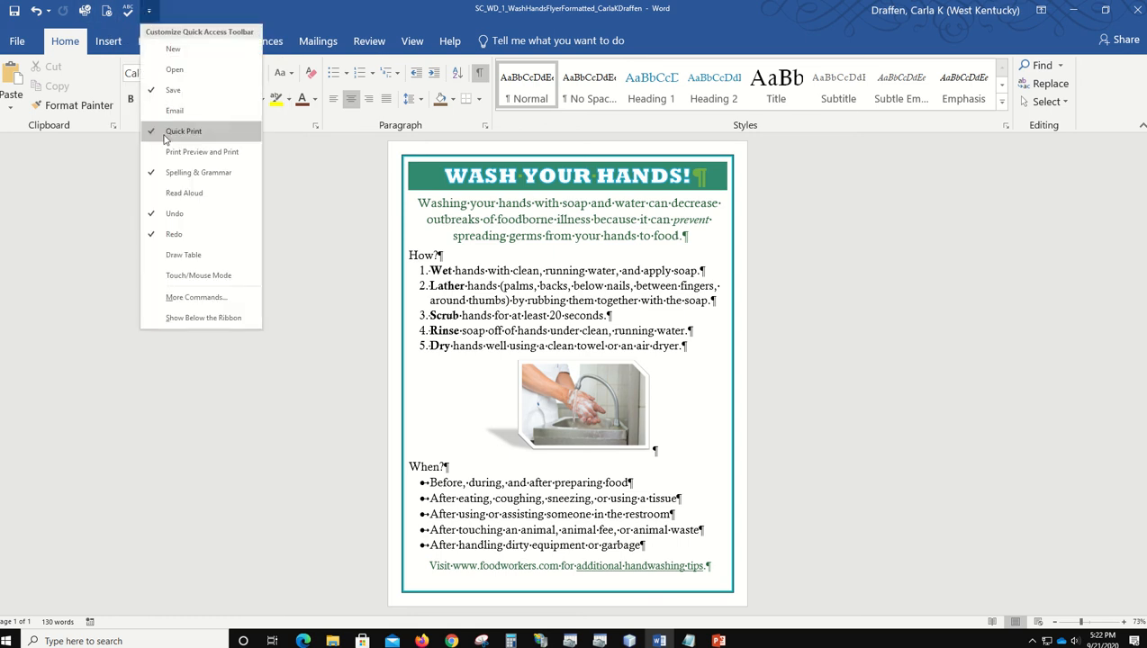
{"action": "left_click", "coordinate": [200, 151]}
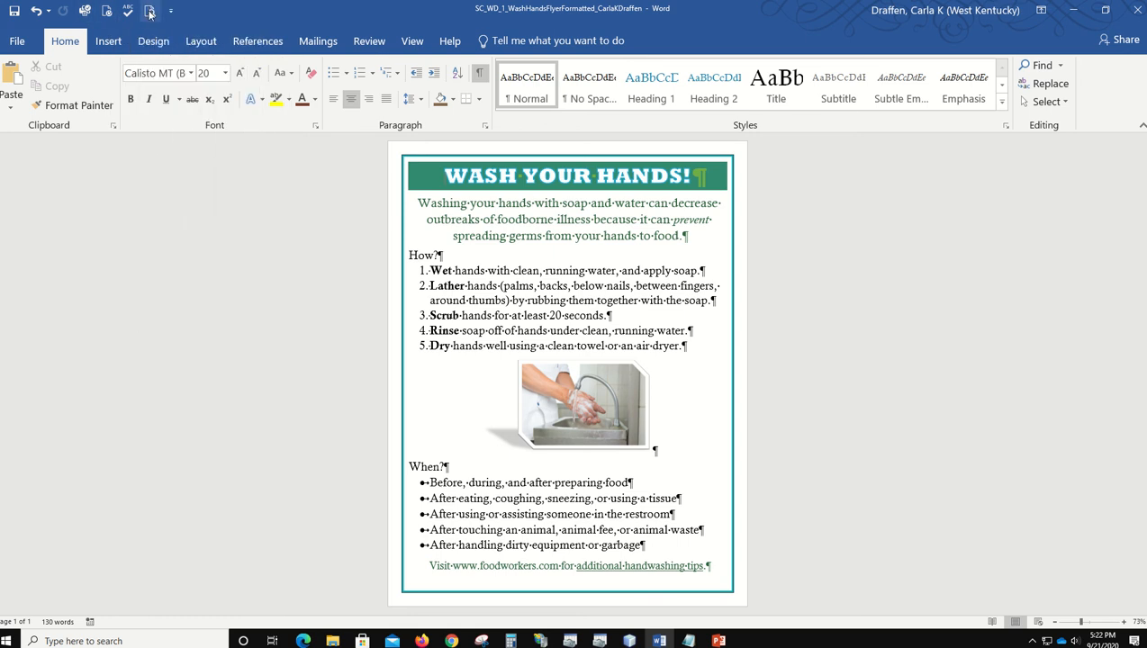
Open the flyer's print preview and select the WK-15-240-XRX on wk-wombat printer.
{"action": "left_click", "coordinate": [149, 11]}
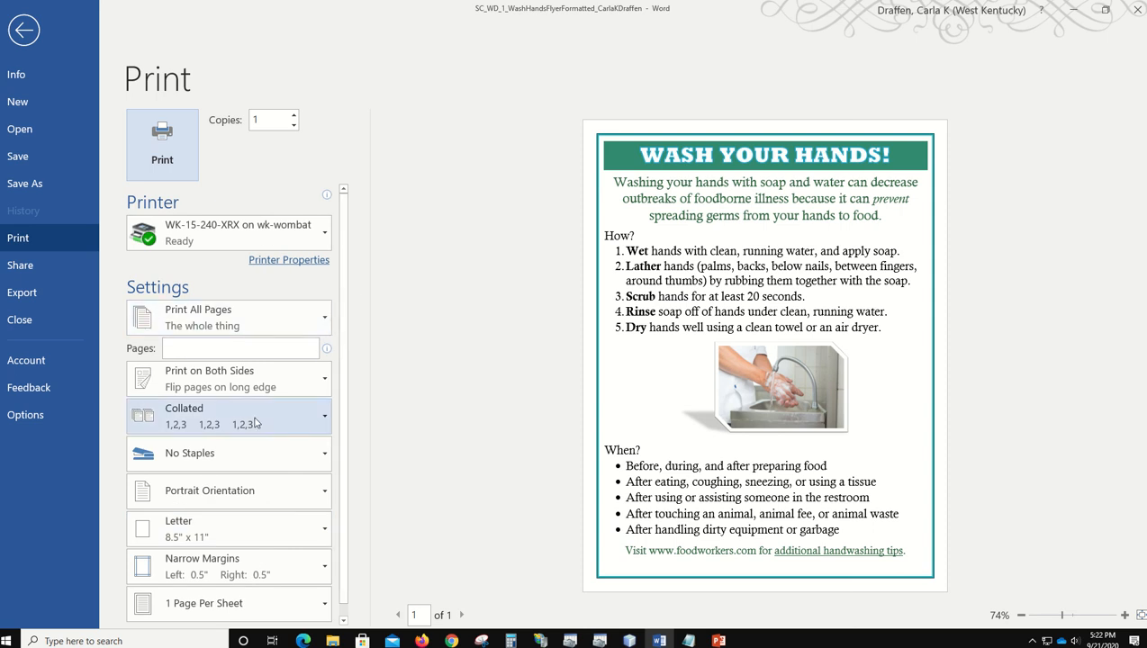
{"action": "scroll", "coordinate": [342, 297], "scroll_direction": "down", "scroll_amount": 1}
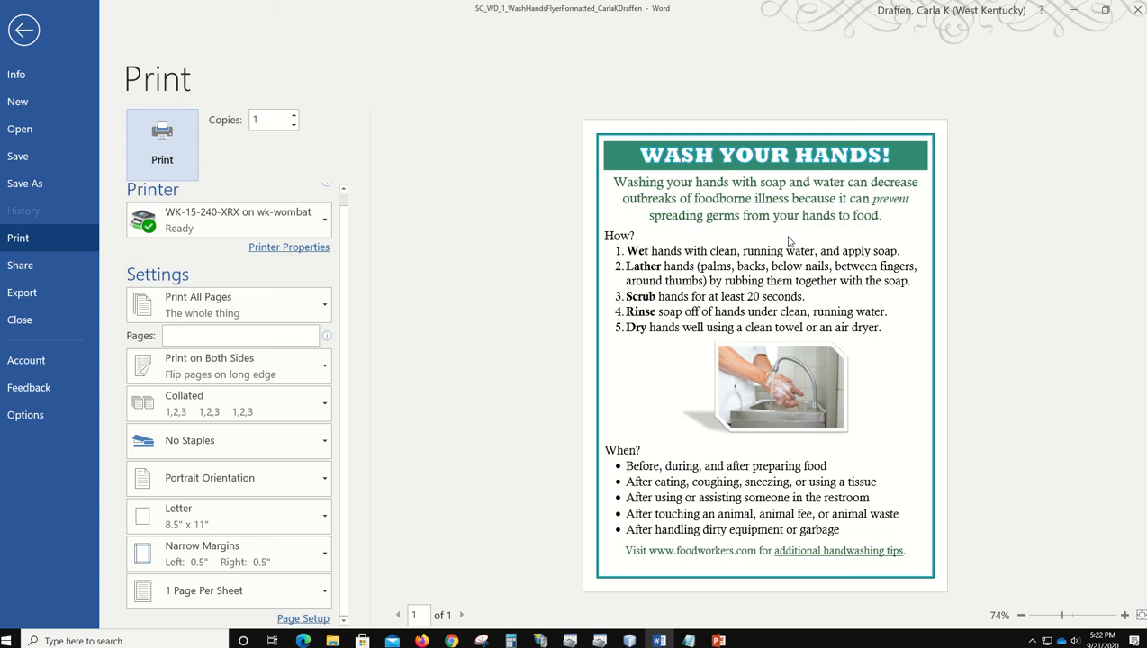
{"action": "left_click", "coordinate": [324, 223]}
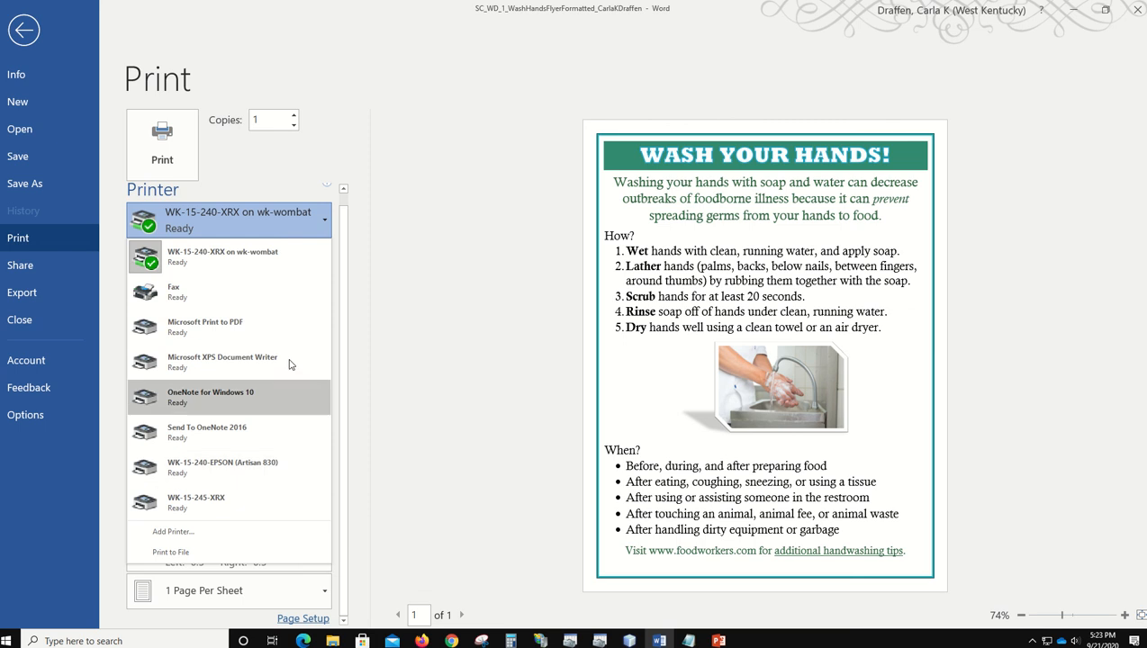
{"action": "left_click", "coordinate": [284, 249]}
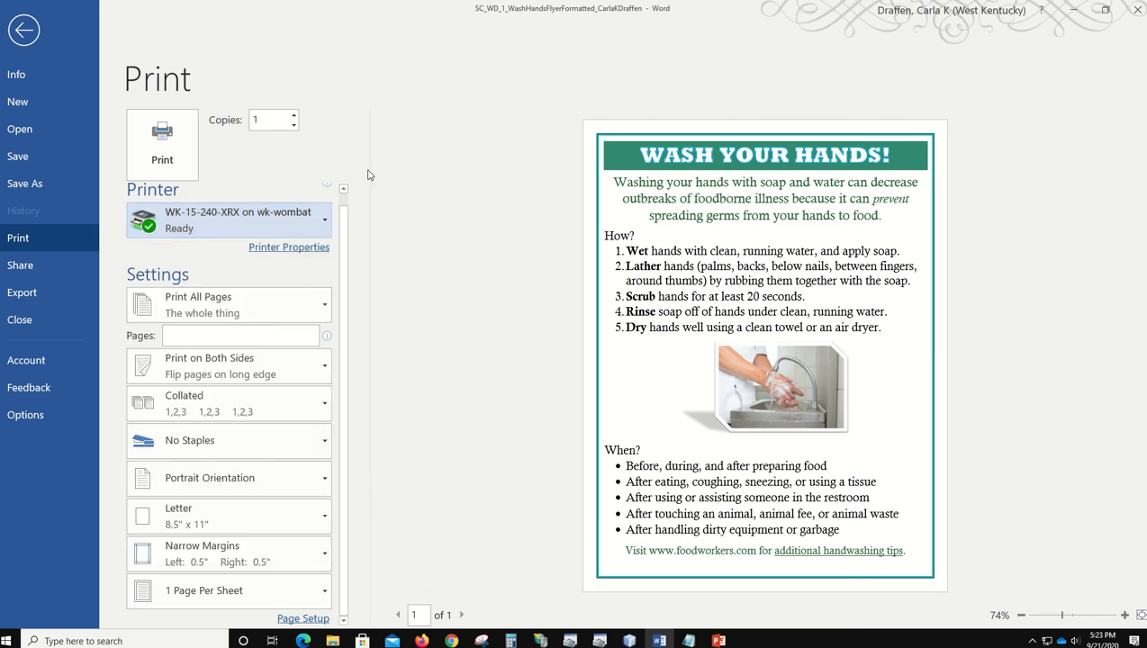
Leave the print view and look up the help article "Set or change page margins in Word" by searching for "margins".
{"action": "left_click", "coordinate": [25, 32]}
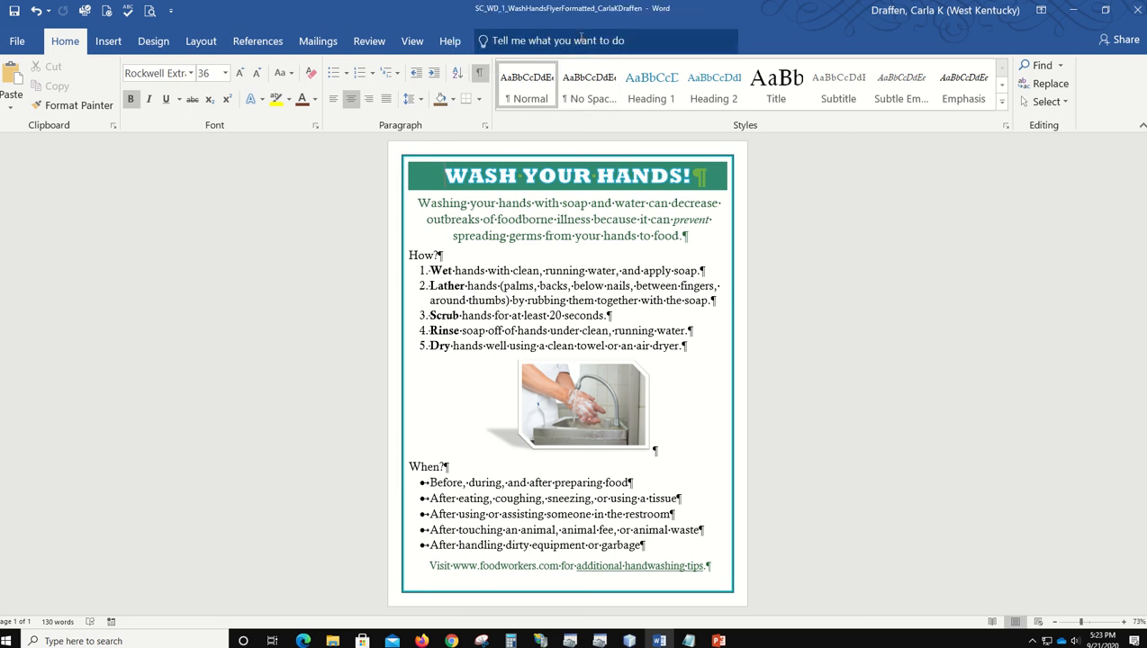
{"action": "left_click", "coordinate": [580, 40]}
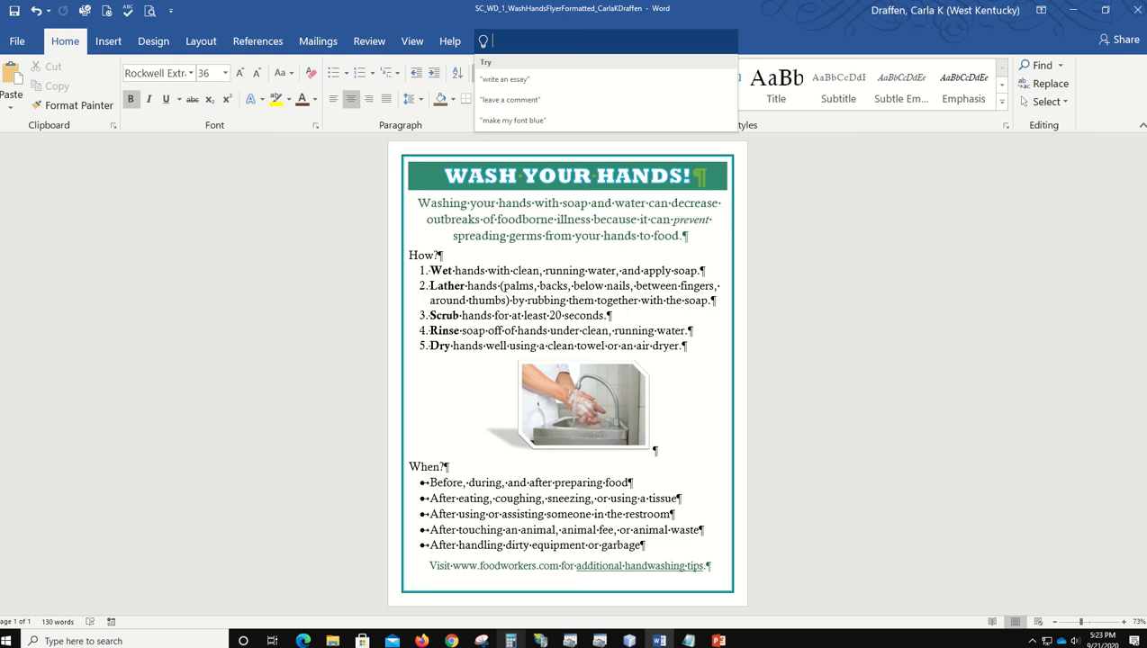
{"action": "type", "text": "margin"}
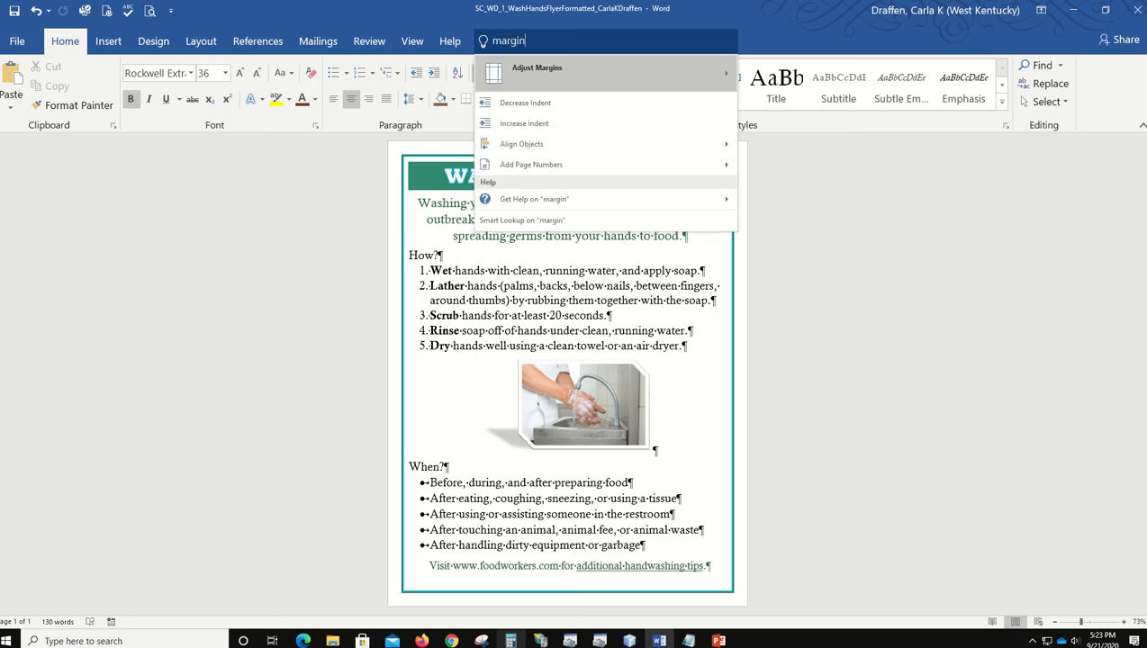
{"action": "type", "text": "s"}
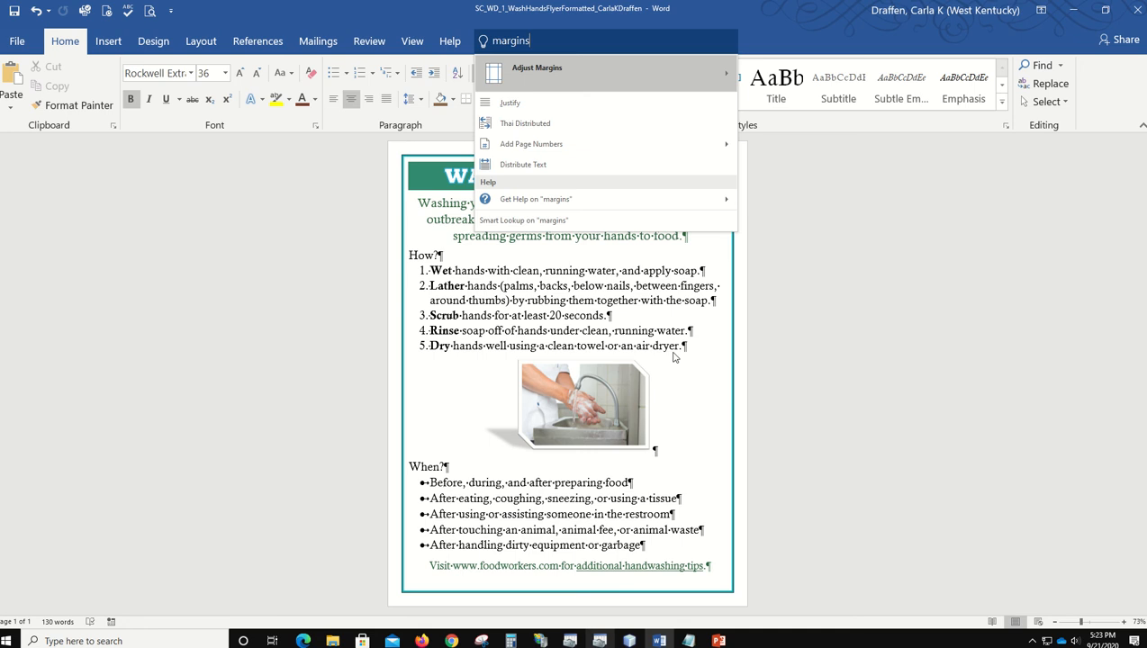
{"action": "mouse_move", "coordinate": [528, 203]}
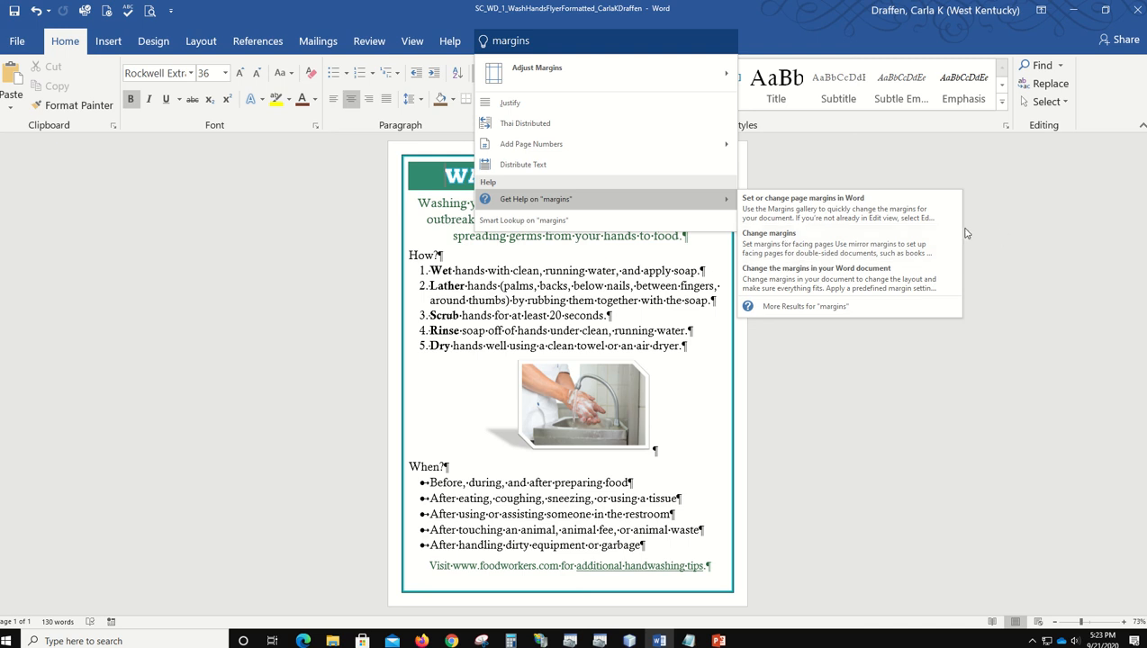
{"action": "left_click", "coordinate": [804, 206]}
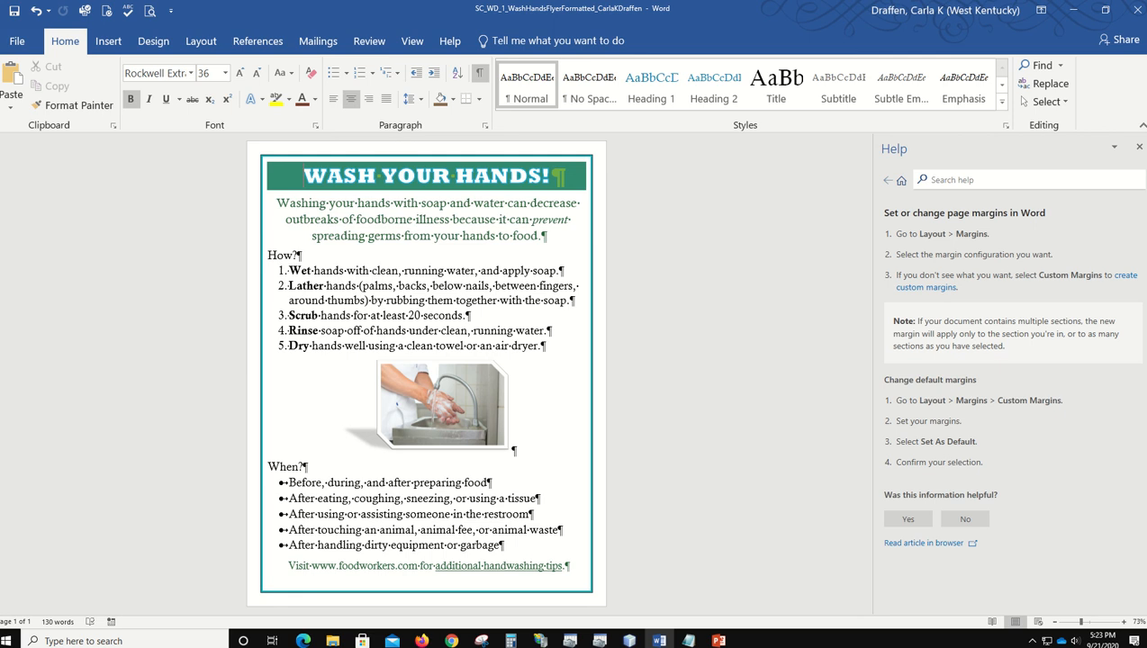
{"action": "left_click", "coordinate": [1139, 148]}
Remove the italics from "prevent" in the introductory paragraph and misspell "assisting" as "asssisting" in the third When? bullet.
{"action": "mouse_move", "coordinate": [689, 641]}
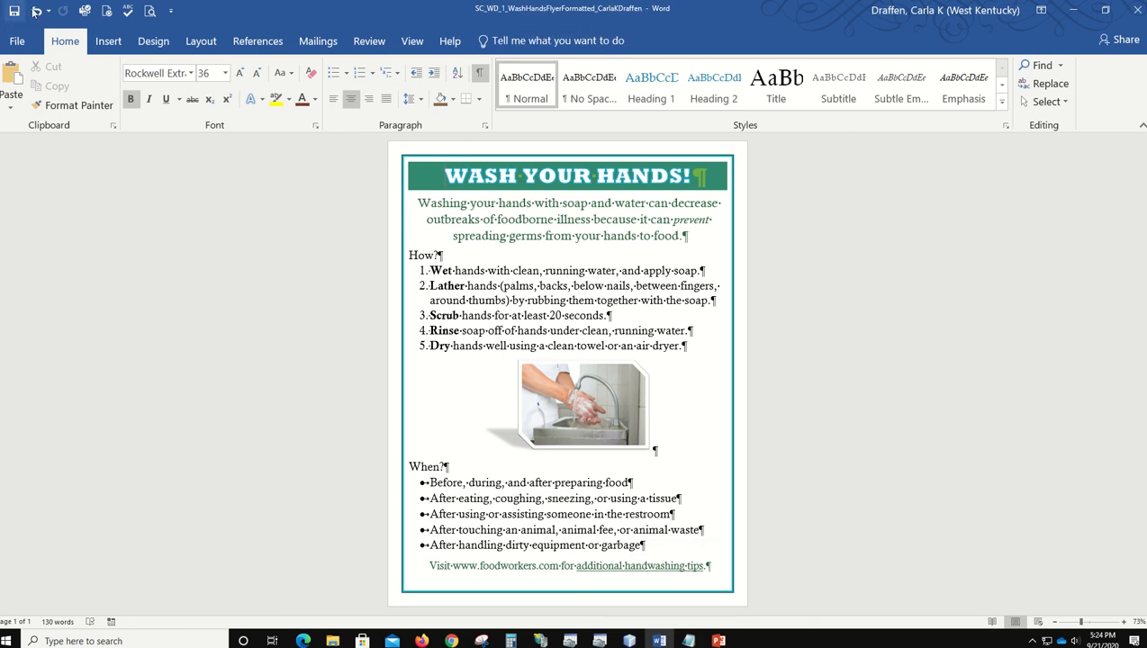
{"action": "double_click", "coordinate": [691, 219]}
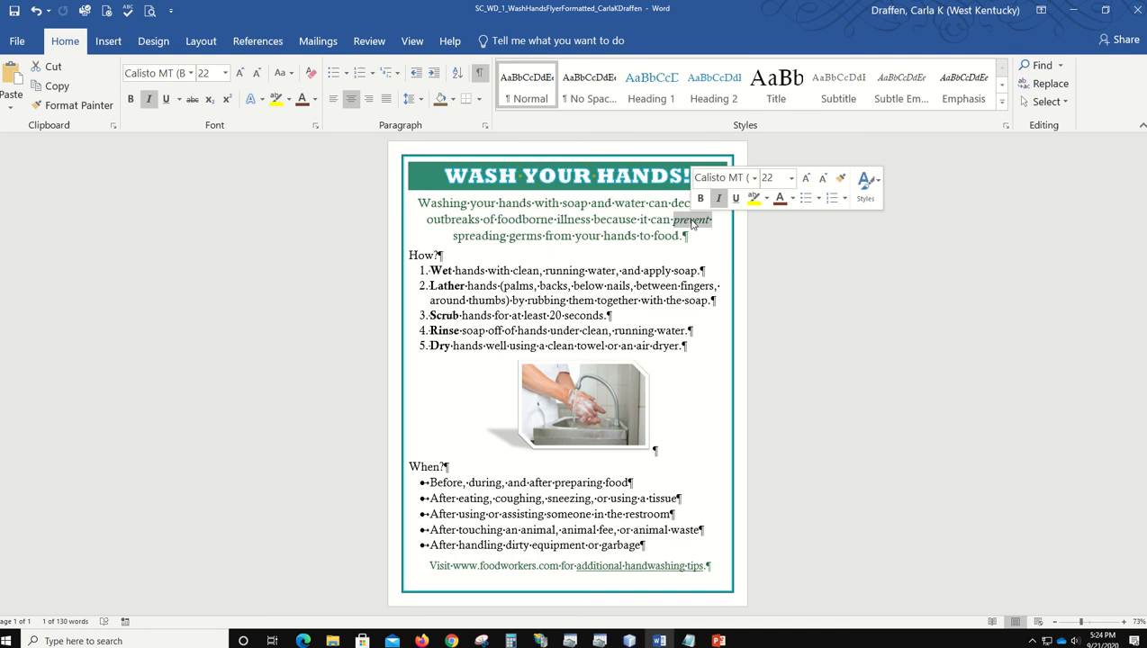
{"action": "left_click", "coordinate": [717, 199]}
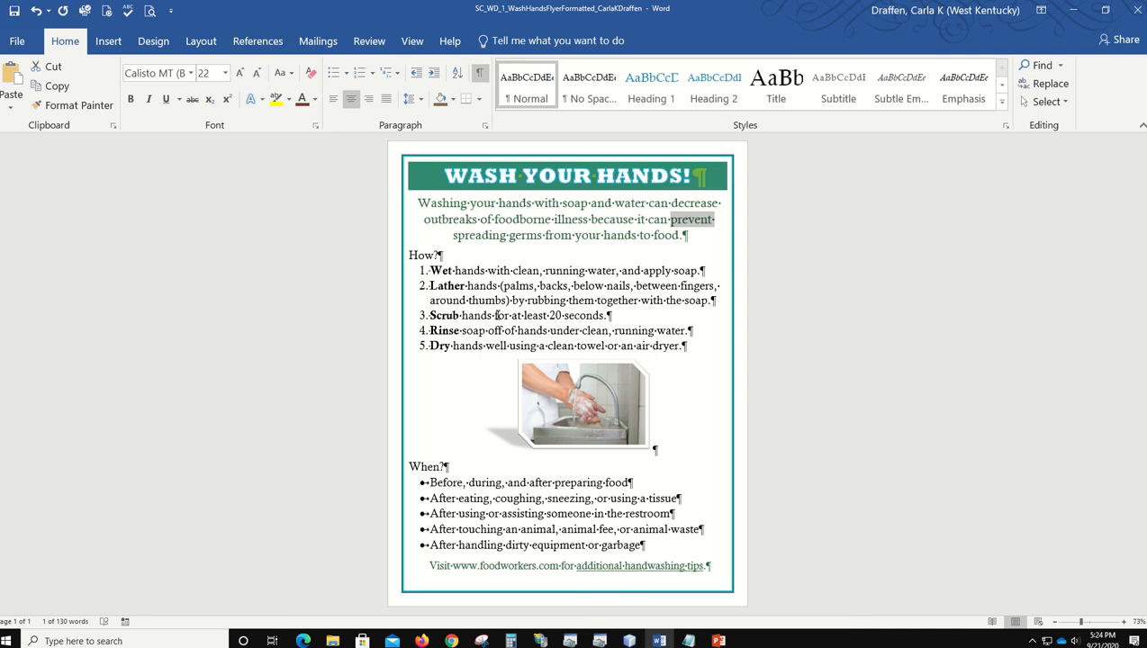
{"action": "left_click", "coordinate": [505, 514]}
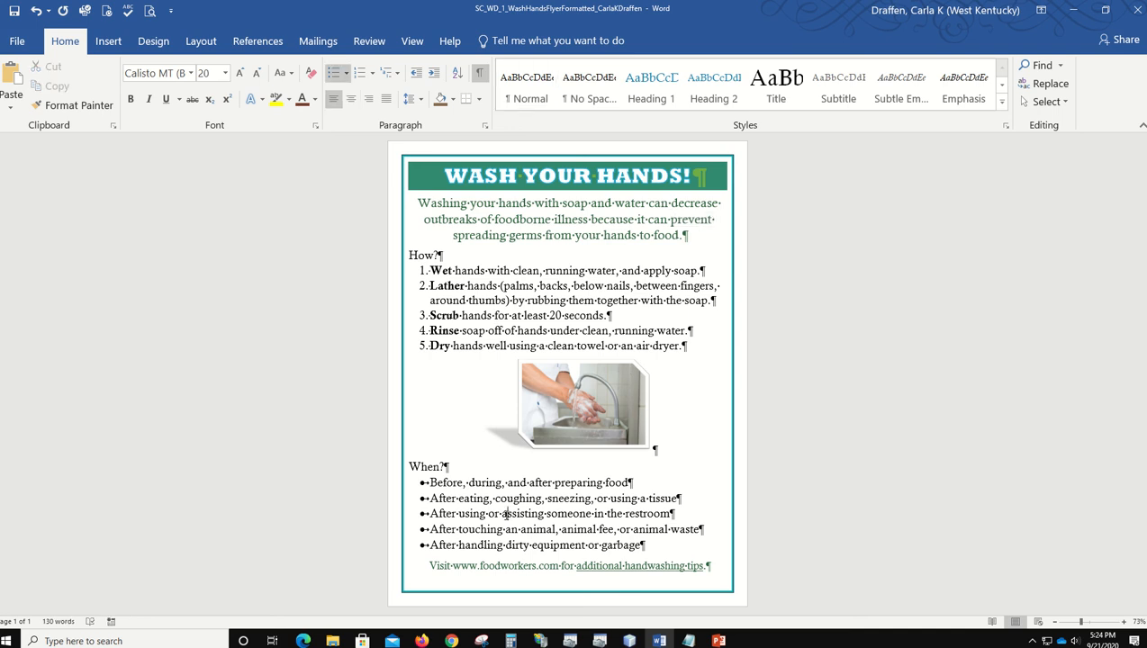
{"action": "type", "text": "s"}
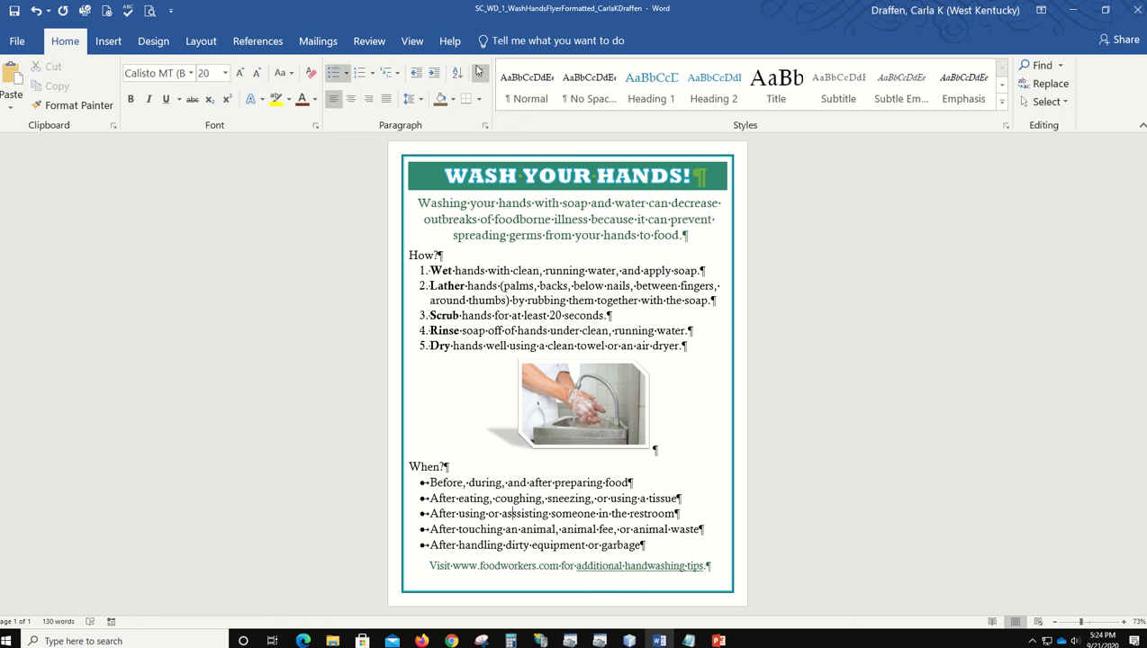
Save and close the flyer, and bring the MindTap project page in the browser into view.
{"action": "left_click", "coordinate": [14, 11]}
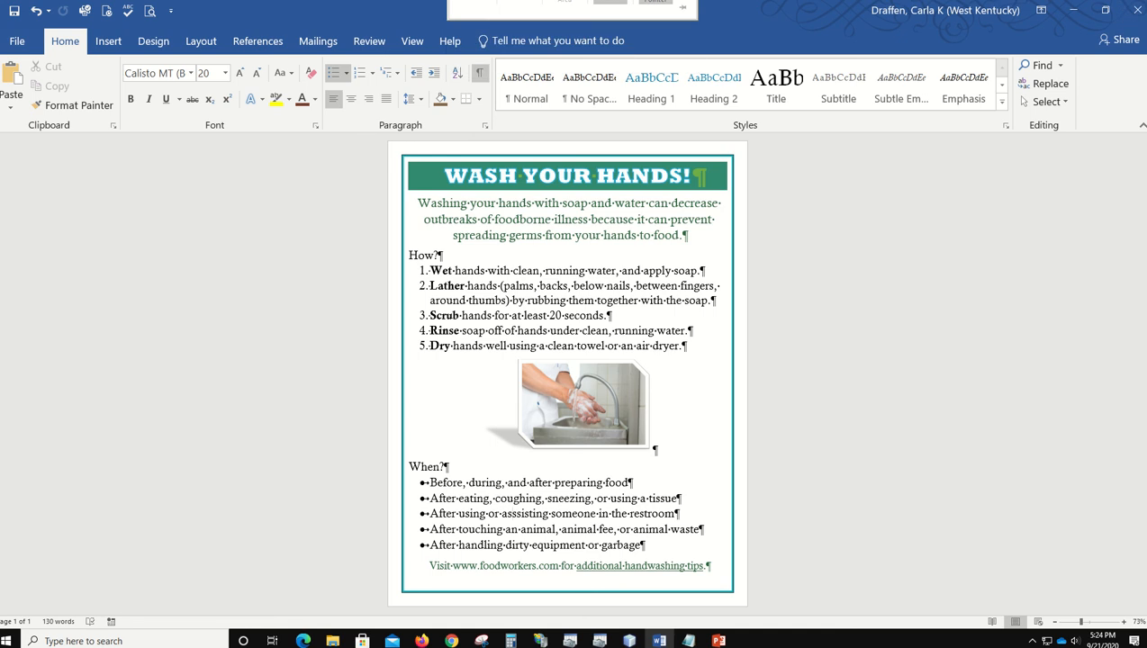
{"action": "left_click", "coordinate": [1138, 12]}
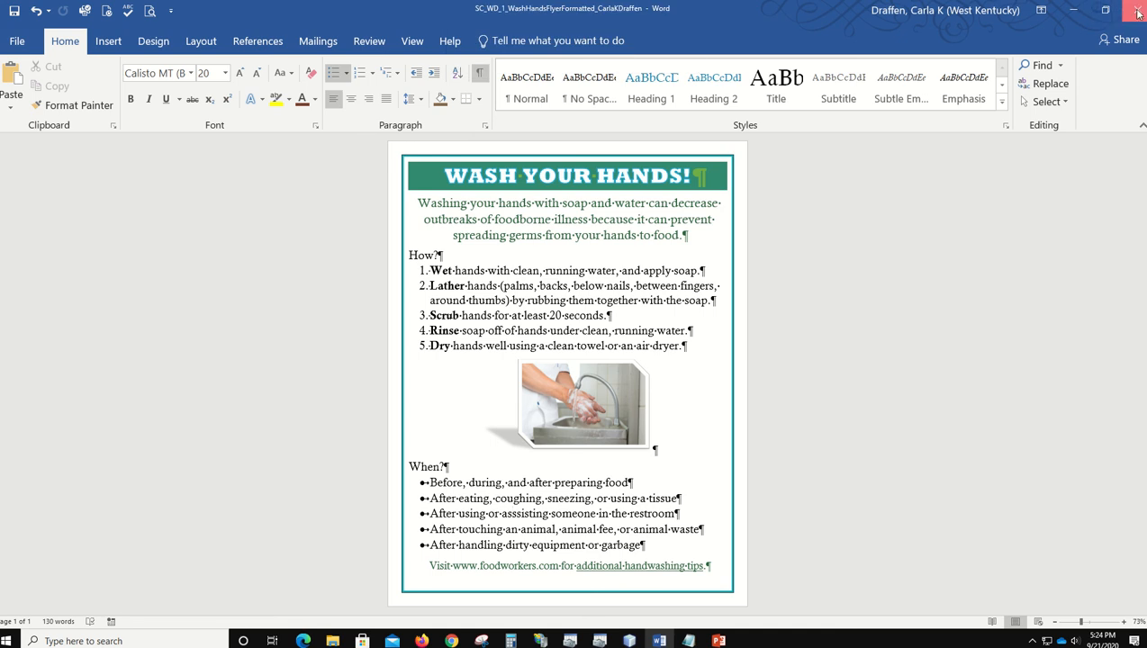
{"action": "left_click", "coordinate": [1139, 13]}
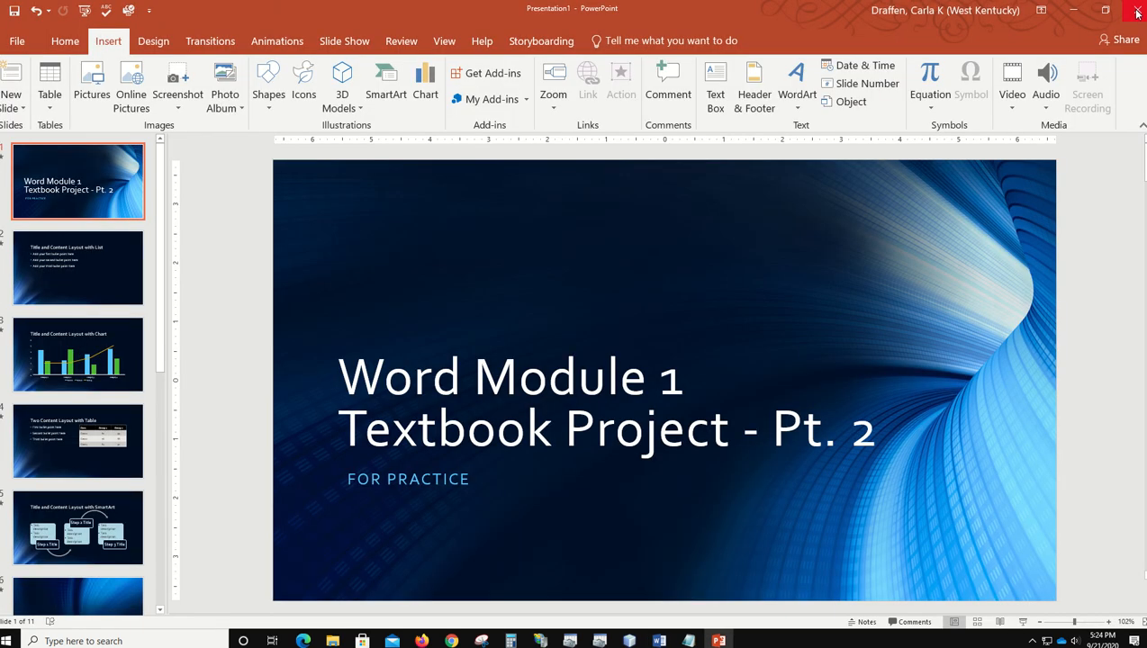
{"action": "left_click", "coordinate": [1068, 10]}
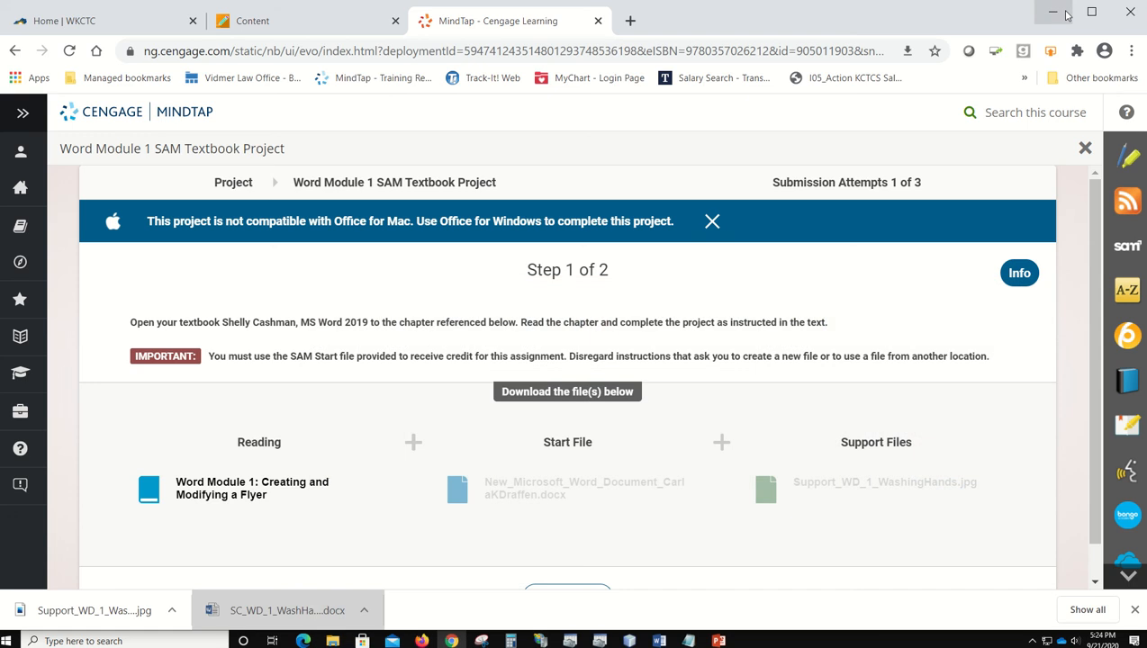
Continue to Step 2 of the project and upload the WashHandsFlyerFormatted document from the Word folder in CIT 105 on the USB drive.
{"action": "scroll", "coordinate": [679, 282], "scroll_direction": "down", "scroll_amount": 1}
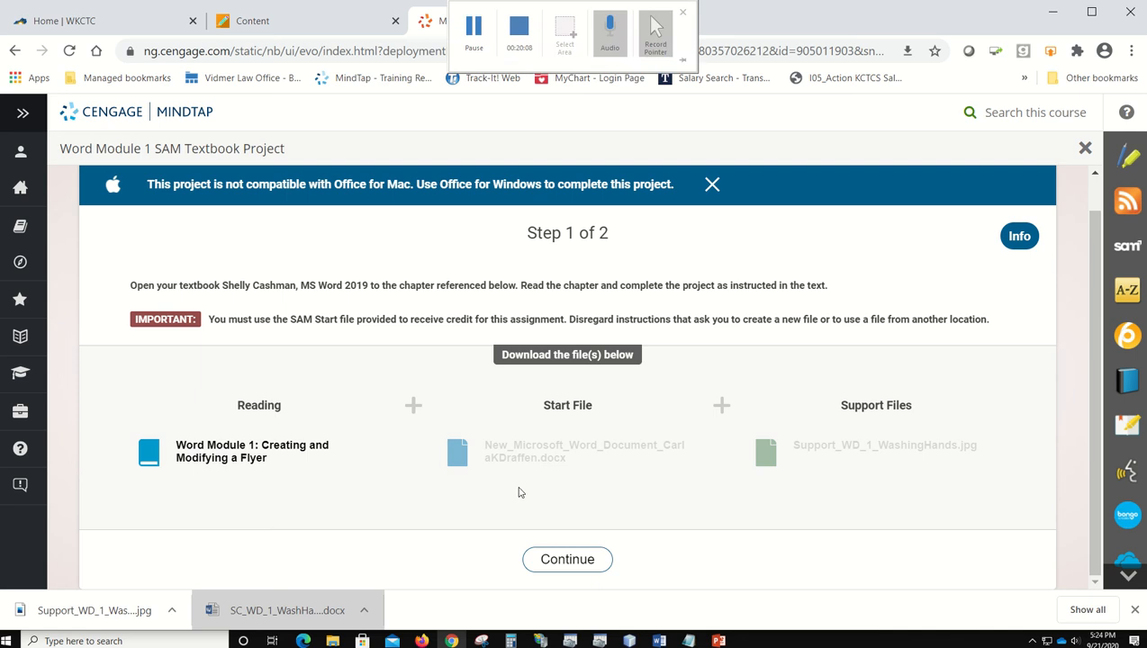
{"action": "left_click", "coordinate": [589, 560]}
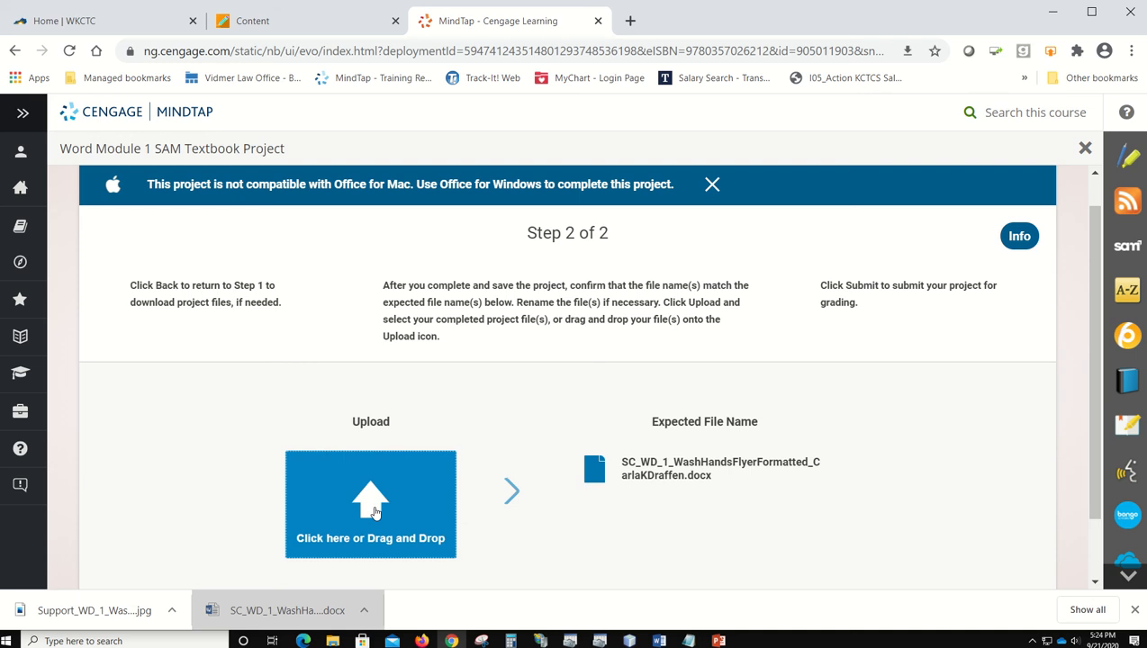
{"action": "left_click", "coordinate": [376, 494]}
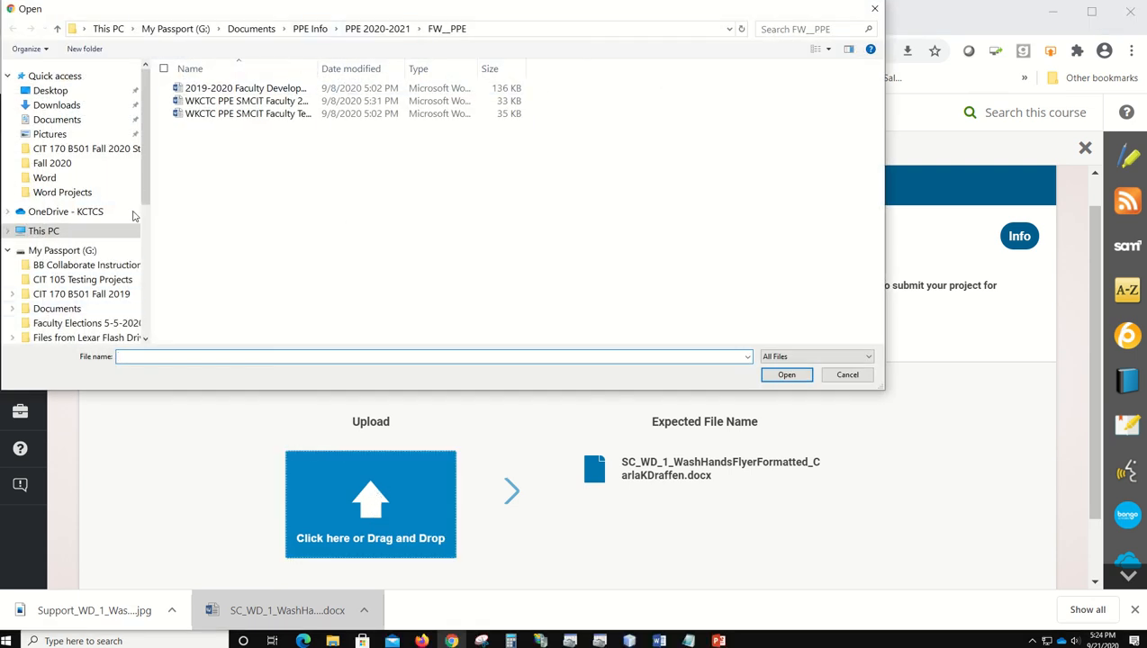
{"action": "left_click_drag", "start_coordinate": [145, 185], "coordinate": [151, 333]}
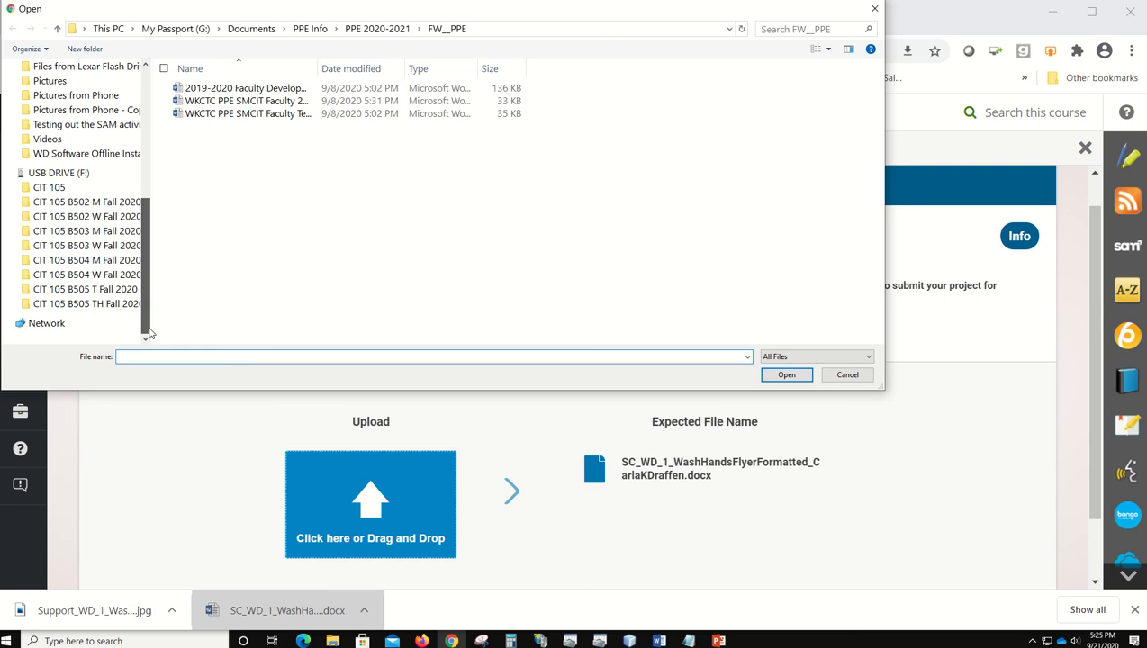
{"action": "left_click", "coordinate": [48, 187]}
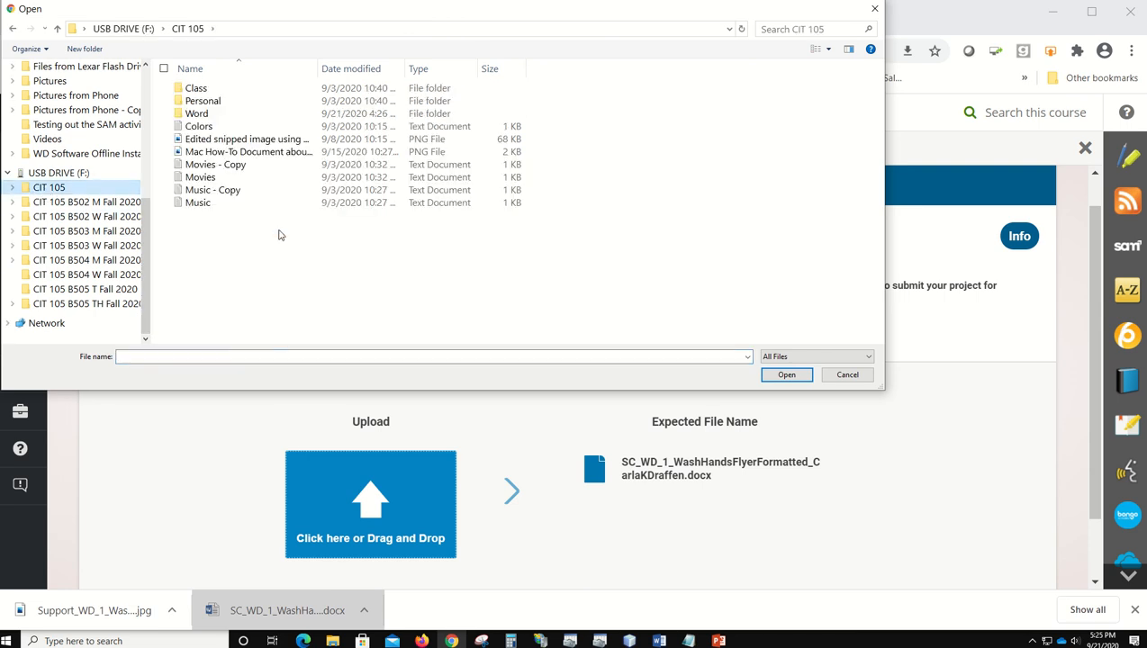
{"action": "double_click", "coordinate": [247, 114]}
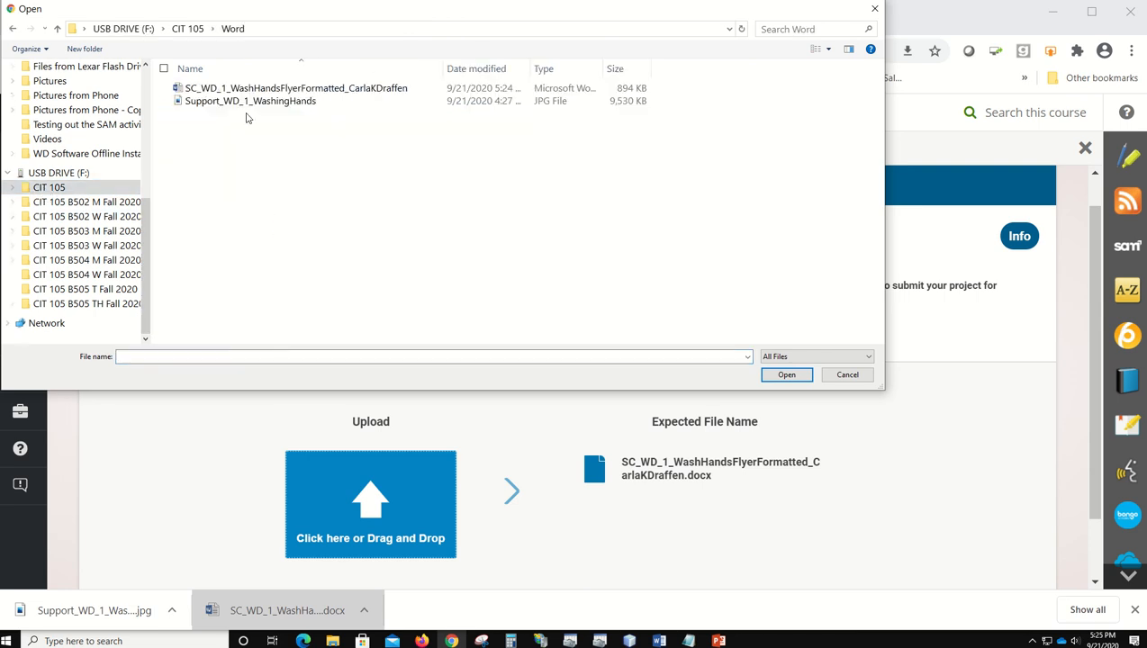
{"action": "left_click", "coordinate": [365, 91]}
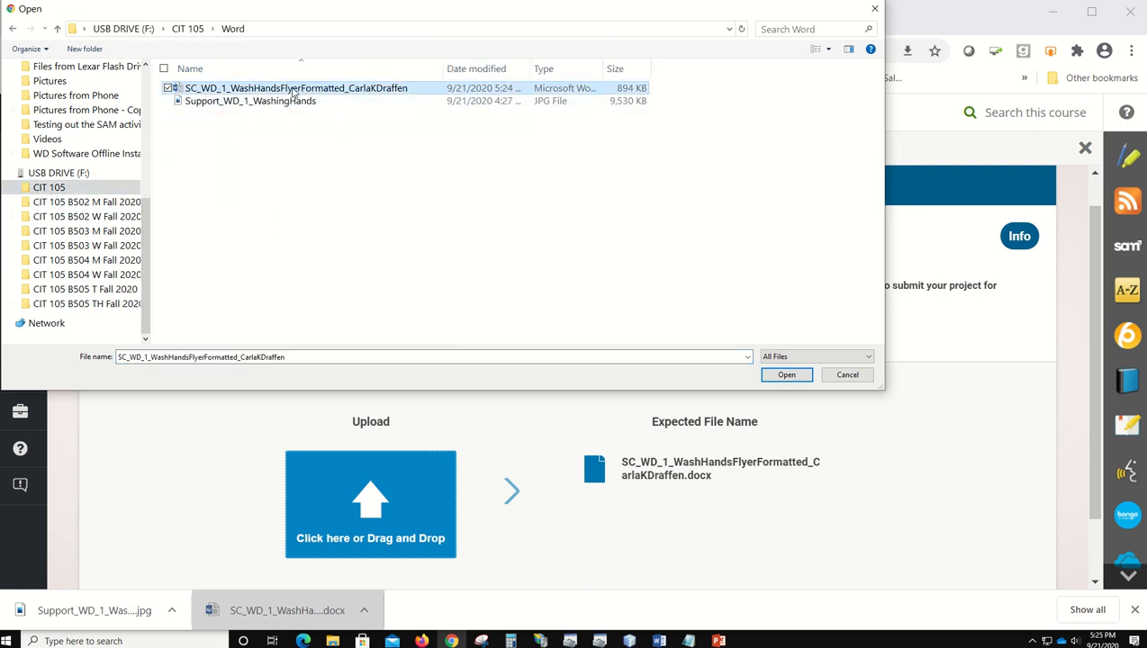
{"action": "left_click", "coordinate": [787, 376]}
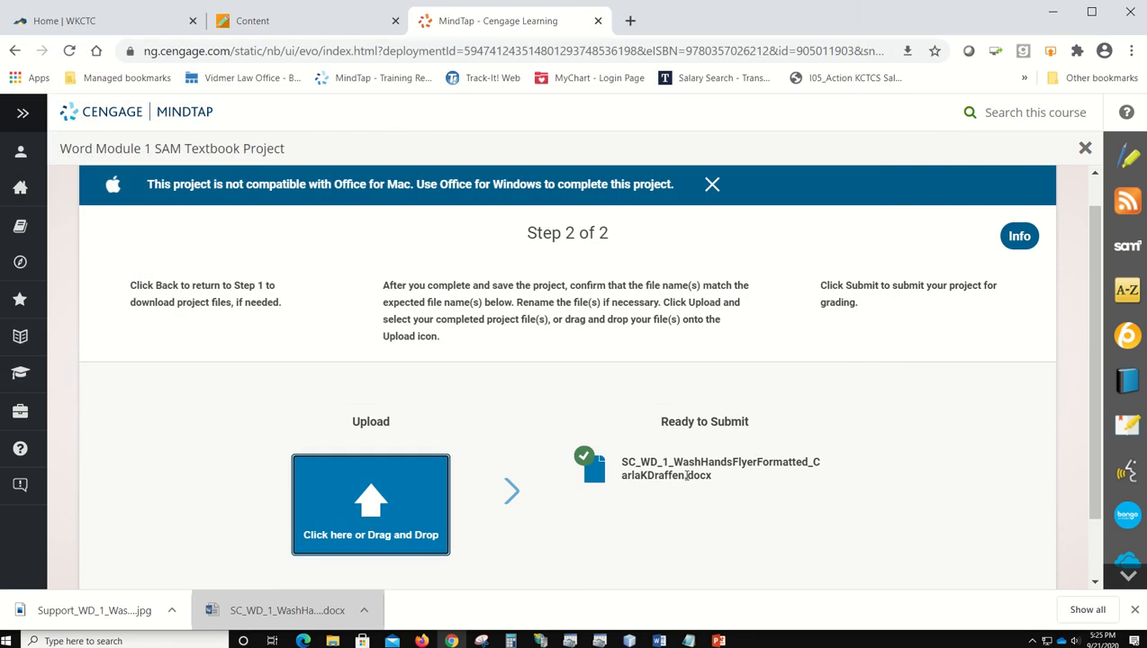
Check the uploaded file's .docx extension and submit the project for grading.
{"action": "left_click_drag", "start_coordinate": [698, 476], "coordinate": [712, 481]}
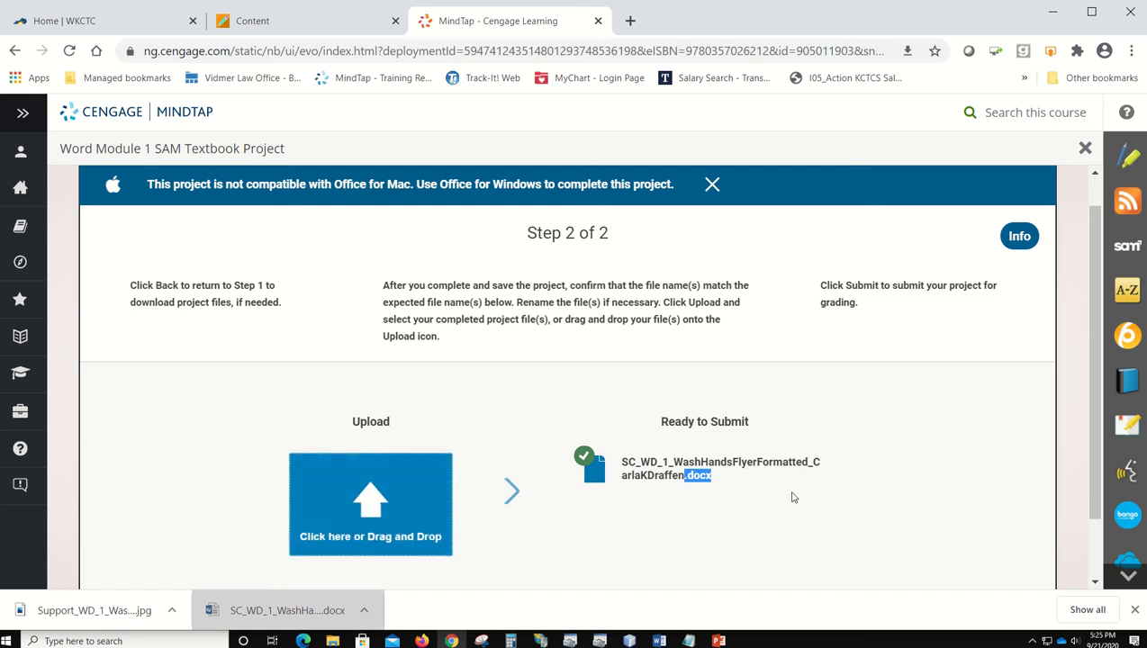
{"action": "scroll", "coordinate": [787, 498], "scroll_direction": "down", "scroll_amount": 1}
{"action": "left_click", "coordinate": [652, 564]}
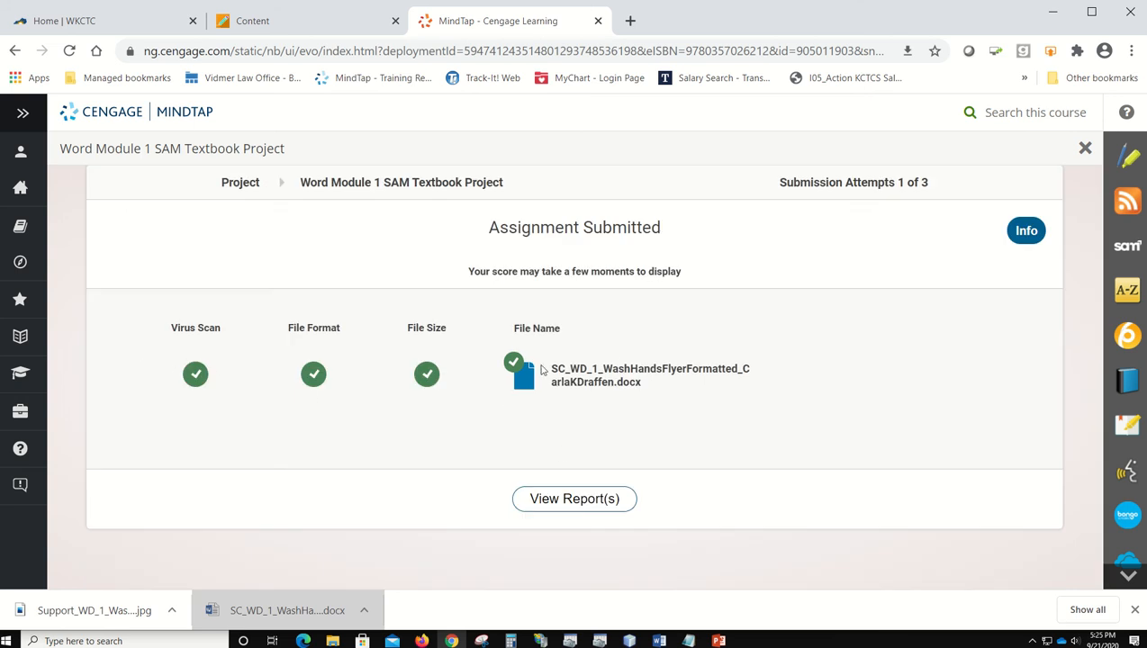
Download the grading report to the Word folder under its suggested Report_1 name and open it.
{"action": "left_click", "coordinate": [581, 501]}
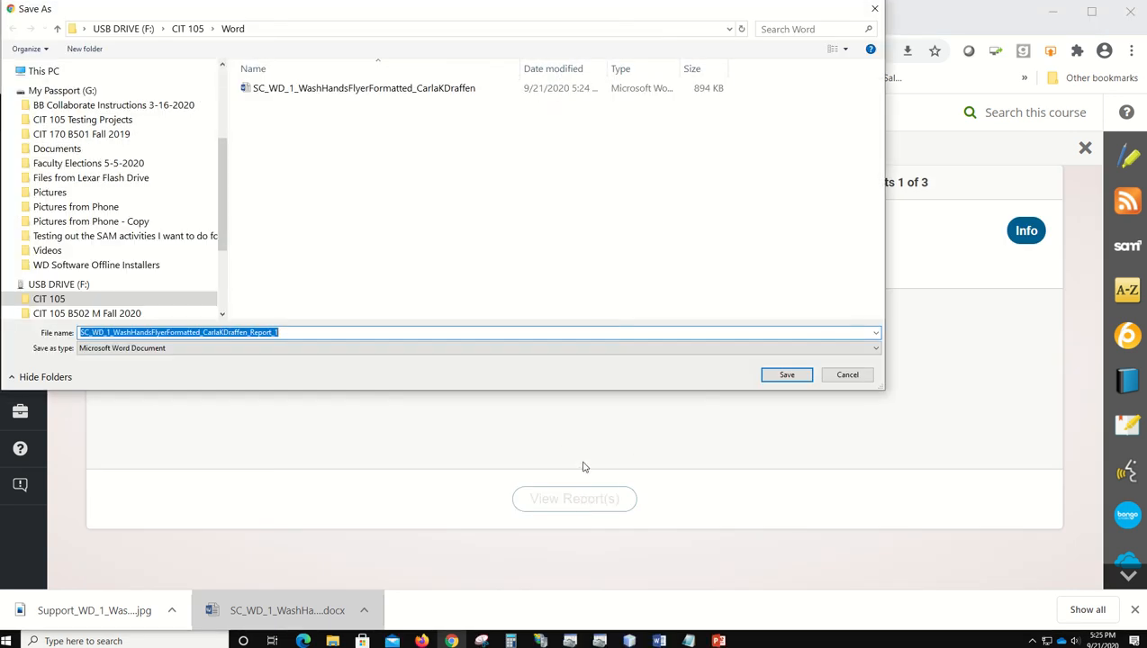
{"action": "left_click", "coordinate": [288, 331]}
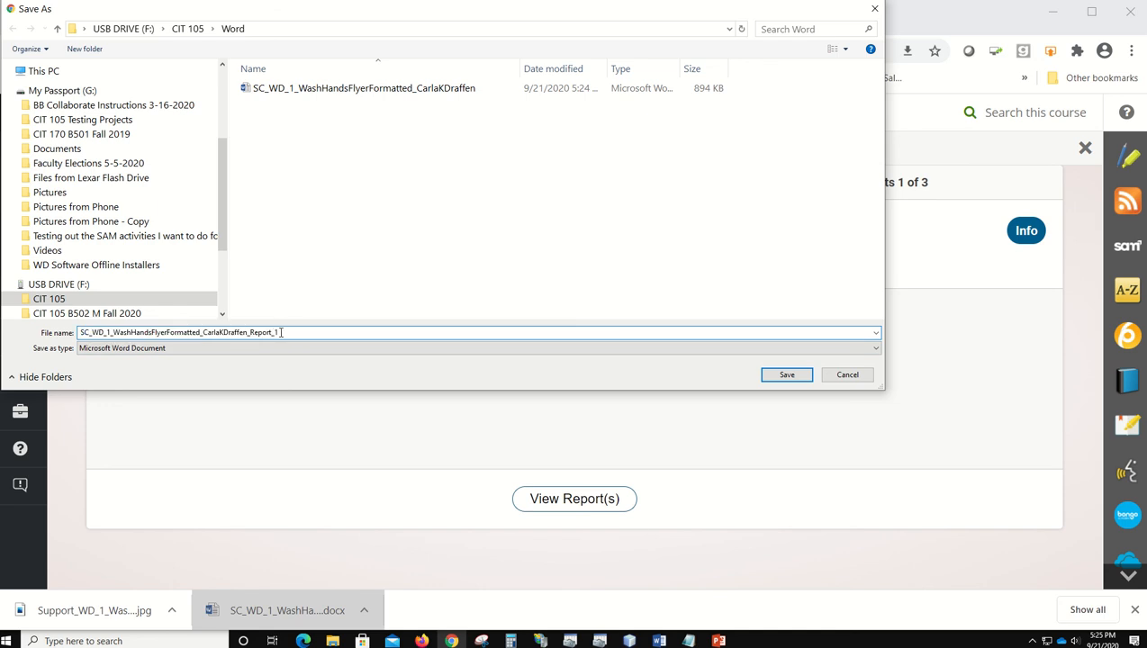
{"action": "left_click", "coordinate": [789, 375]}
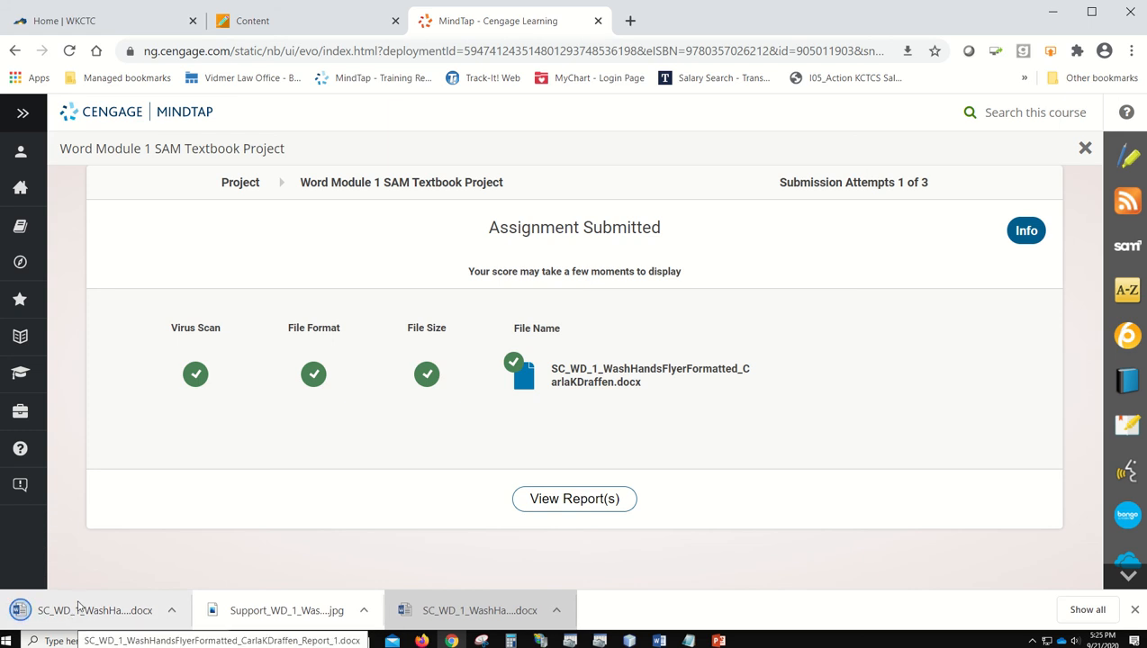
{"action": "left_click", "coordinate": [91, 604]}
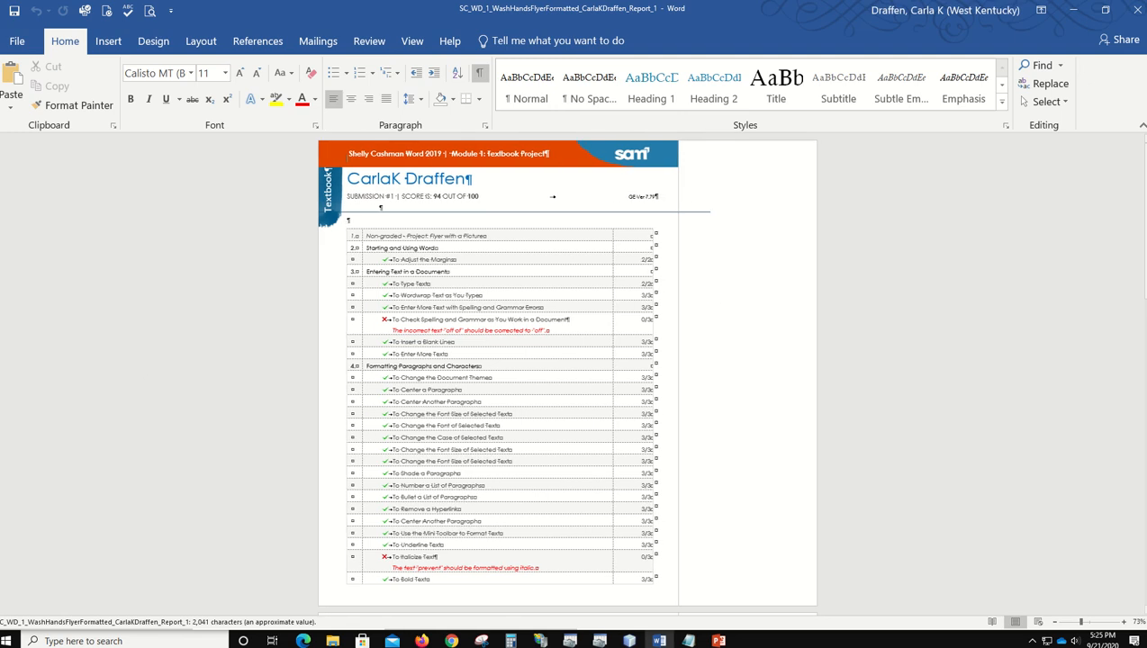
Enlarge the grading report to 130% and examine the score, the marked items and the comments on the flyer.
{"action": "left_click", "coordinate": [1125, 622]}
{"action": "left_click", "coordinate": [1126, 621]}
{"action": "left_click", "coordinate": [1126, 621]}
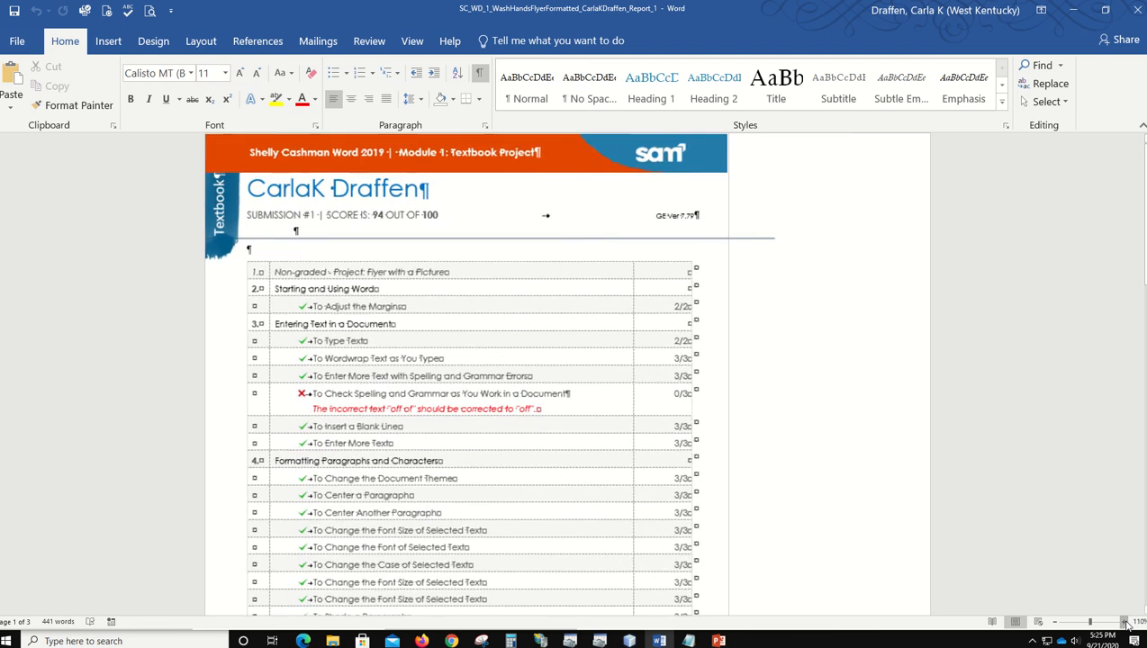
{"action": "left_click", "coordinate": [1126, 621]}
{"action": "left_click", "coordinate": [1125, 622]}
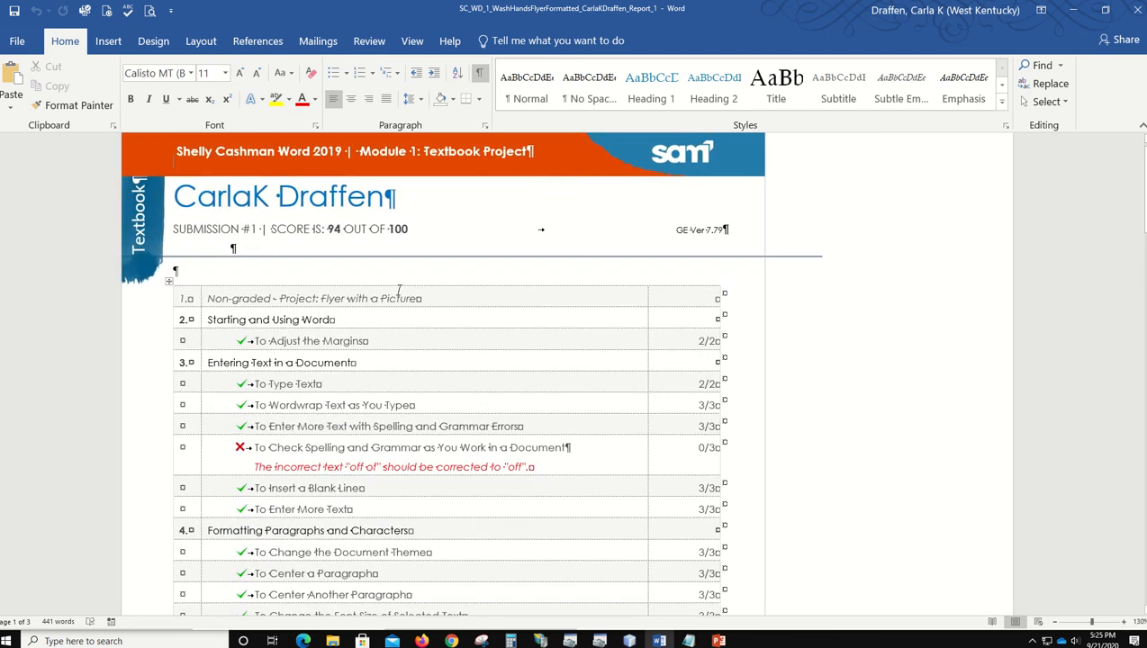
{"action": "scroll", "coordinate": [398, 295], "scroll_direction": "down", "scroll_amount": 1}
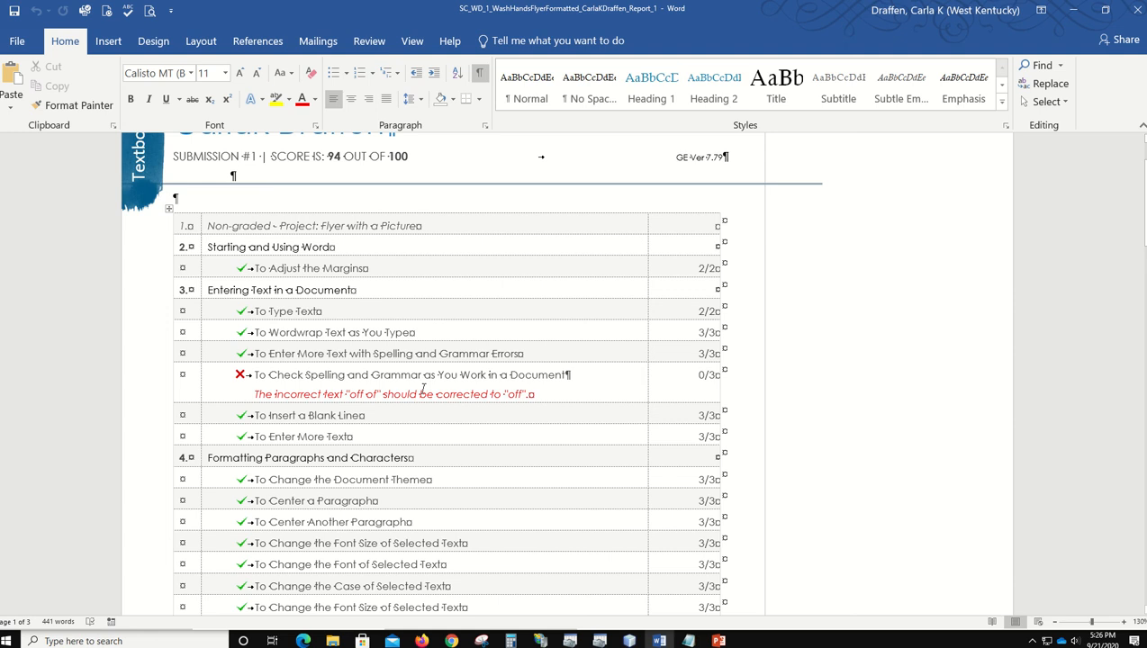
{"action": "scroll", "coordinate": [423, 389], "scroll_direction": "down", "scroll_amount": 10}
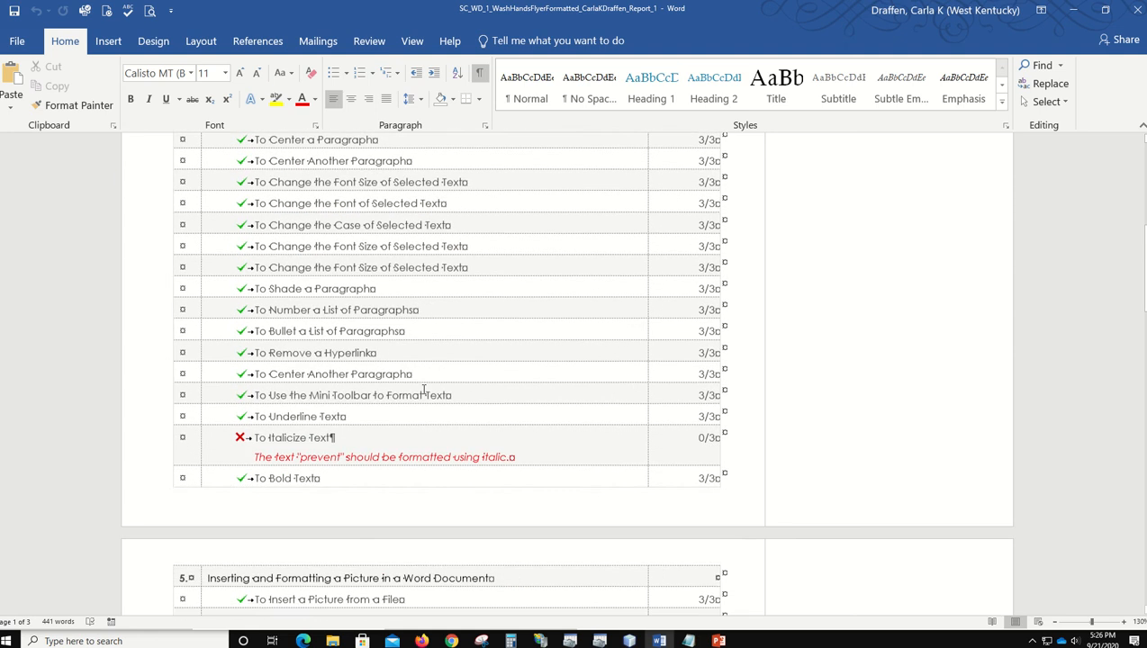
{"action": "scroll", "coordinate": [412, 344], "scroll_direction": "down", "scroll_amount": 5}
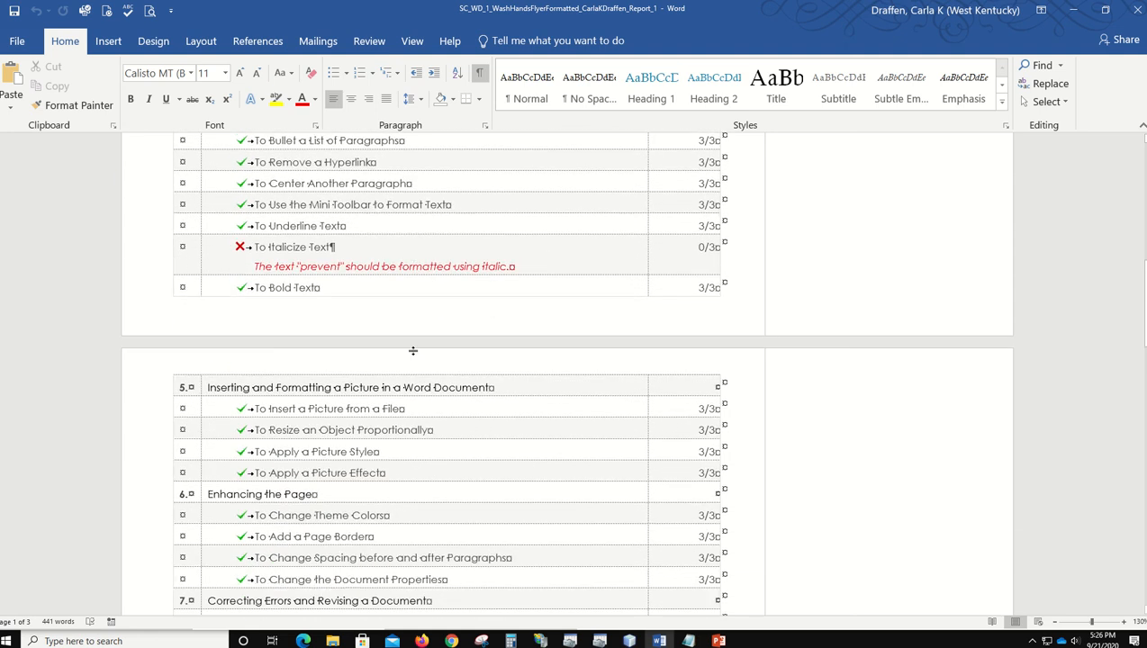
{"action": "scroll", "coordinate": [415, 351], "scroll_direction": "down", "scroll_amount": 12}
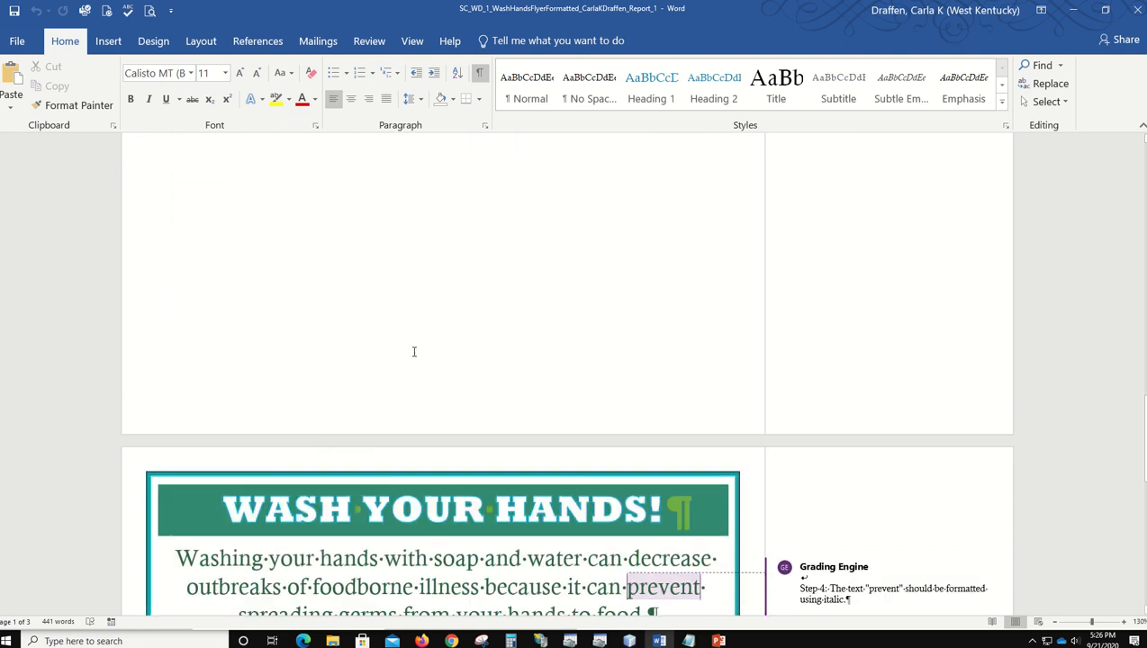
Examine the Grading Engine comments beside the flyer in the grading report and compare them with the flyer's text.
{"action": "scroll", "coordinate": [414, 352], "scroll_direction": "down", "scroll_amount": 3}
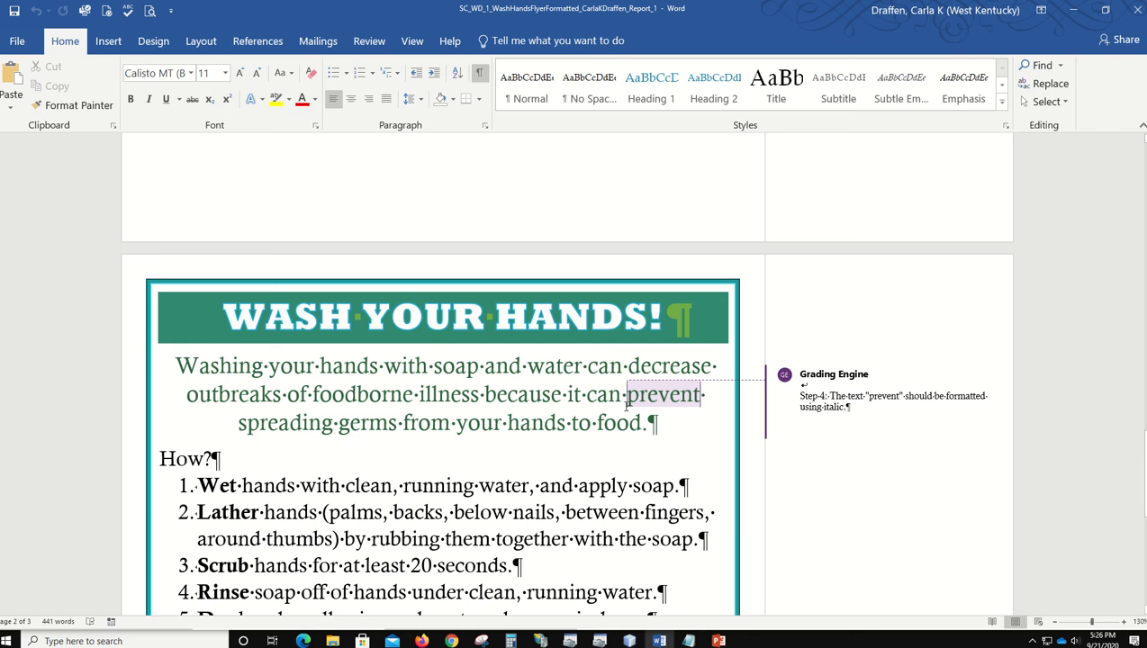
{"action": "scroll", "coordinate": [628, 405], "scroll_direction": "down", "scroll_amount": 4}
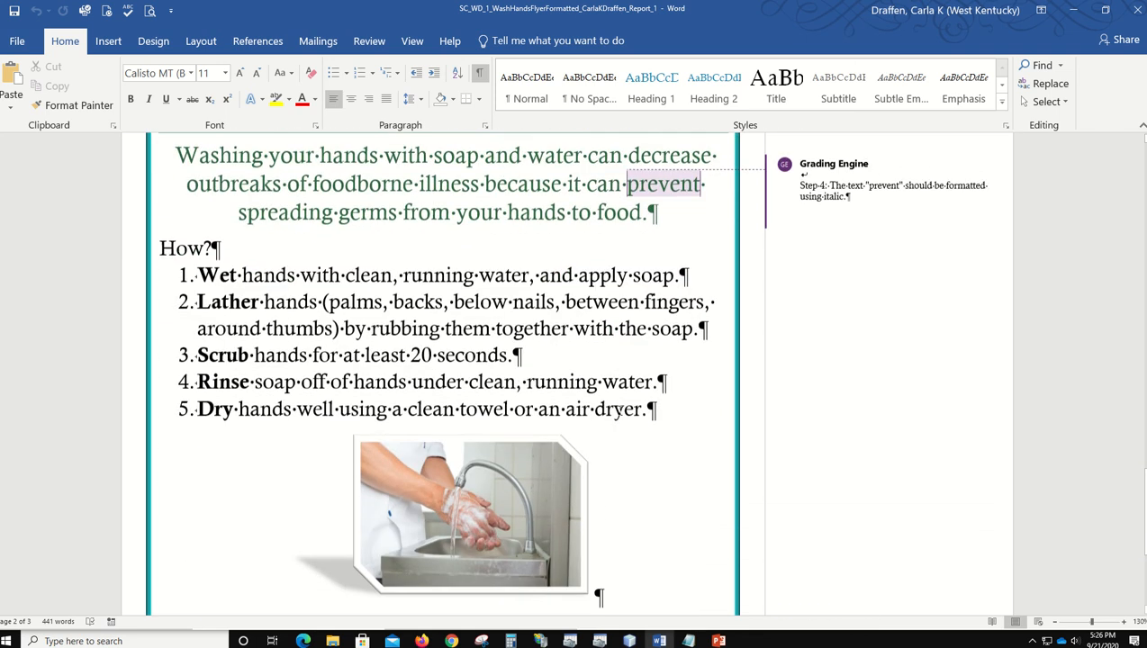
{"action": "scroll", "coordinate": [617, 412], "scroll_direction": "up", "scroll_amount": 2}
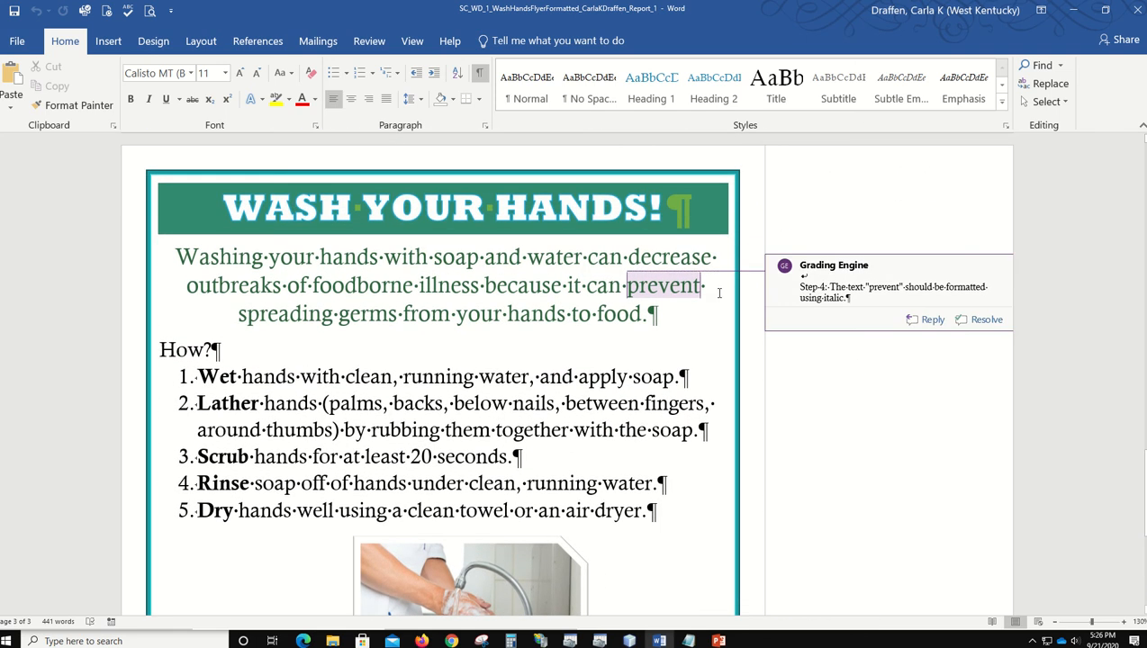
{"action": "scroll", "coordinate": [628, 290], "scroll_direction": "down", "scroll_amount": 7}
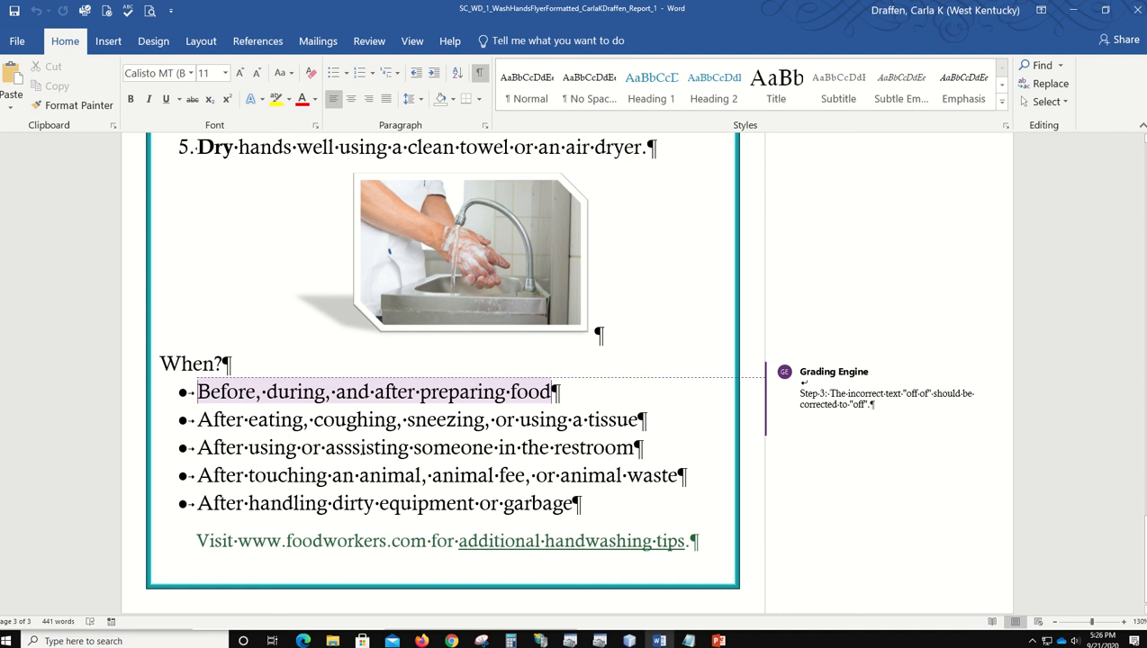
{"action": "scroll", "coordinate": [362, 449], "scroll_direction": "up", "scroll_amount": 1}
{"action": "scroll", "coordinate": [362, 449], "scroll_direction": "up", "scroll_amount": 2}
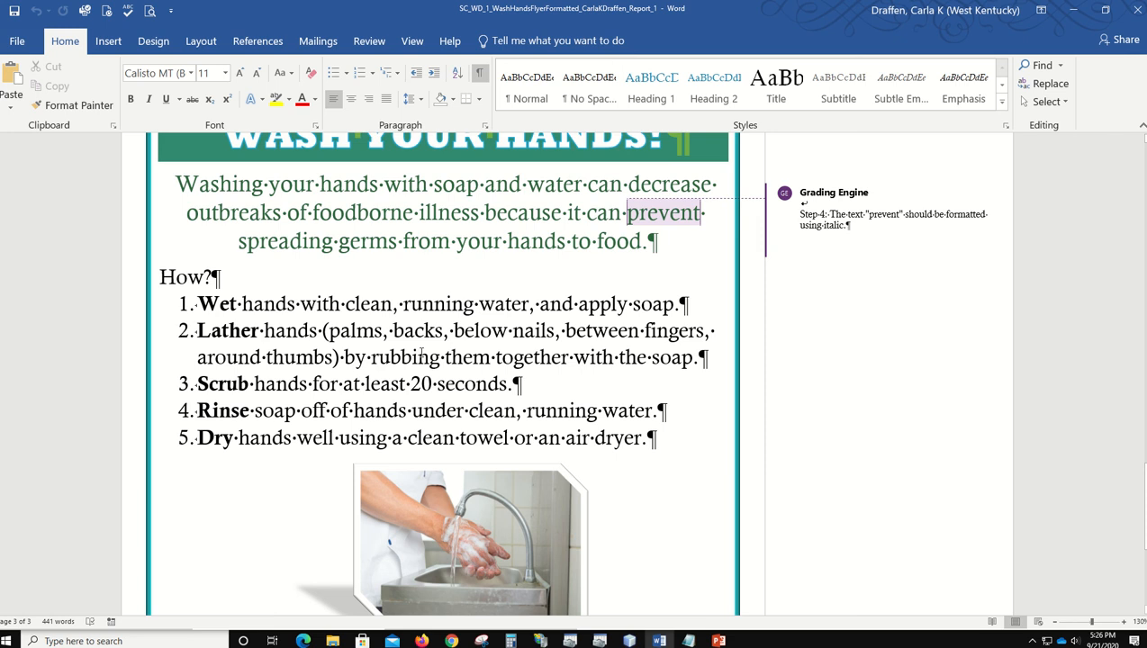
{"action": "scroll", "coordinate": [420, 353], "scroll_direction": "up", "scroll_amount": 3}
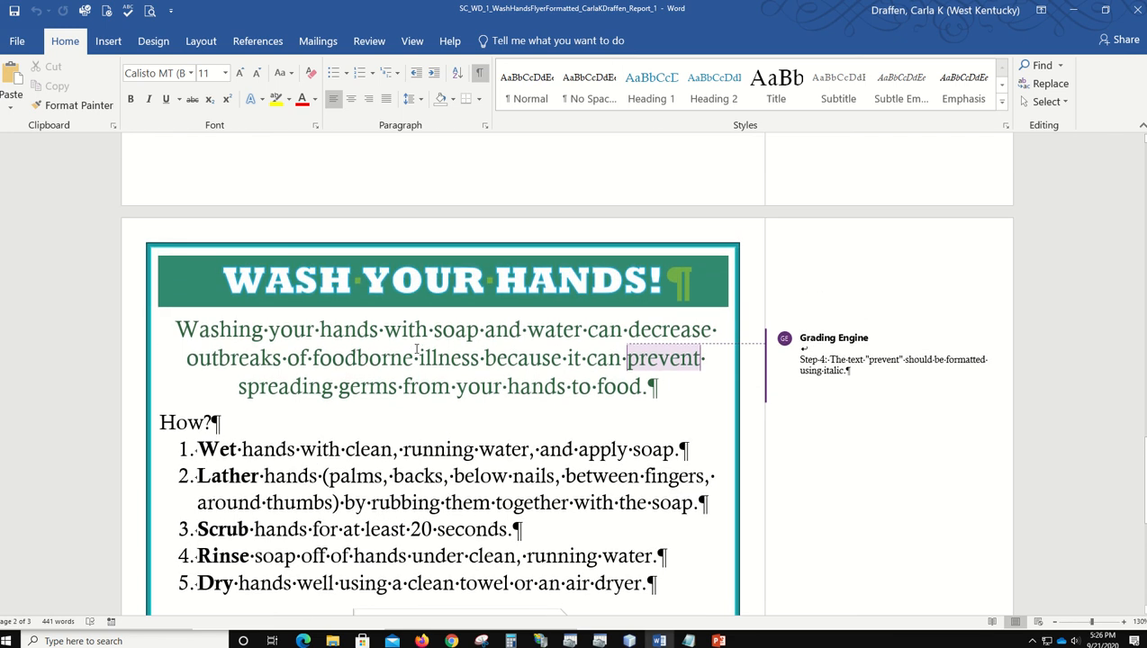
{"action": "scroll", "coordinate": [417, 350], "scroll_direction": "down", "scroll_amount": 2}
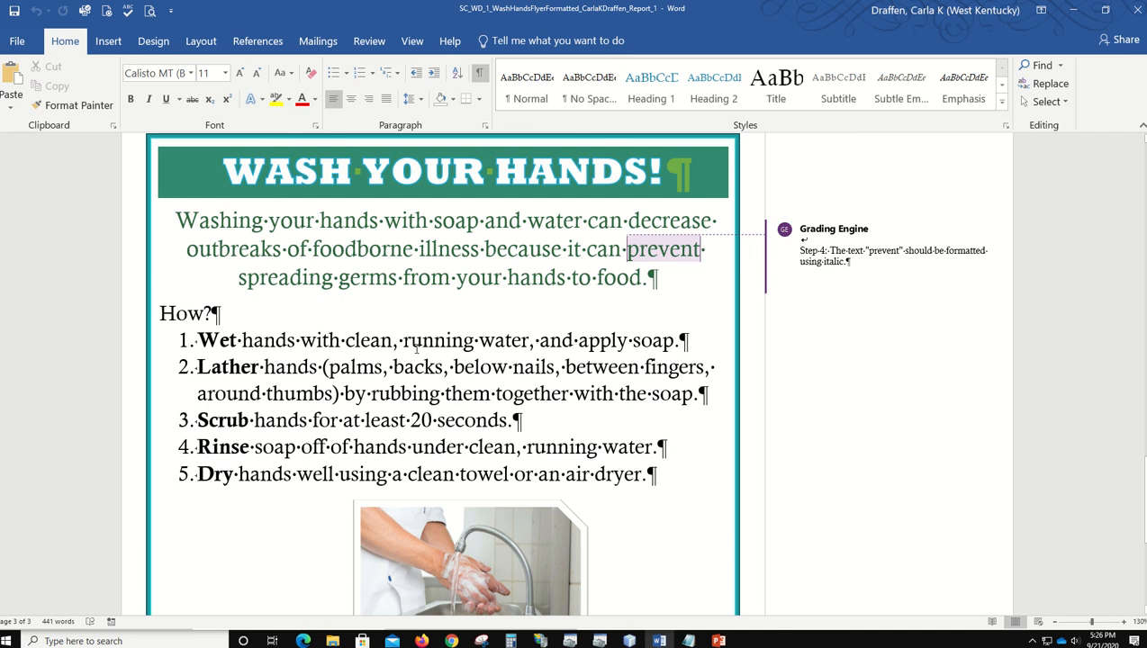
{"action": "scroll", "coordinate": [417, 350], "scroll_direction": "down", "scroll_amount": 1}
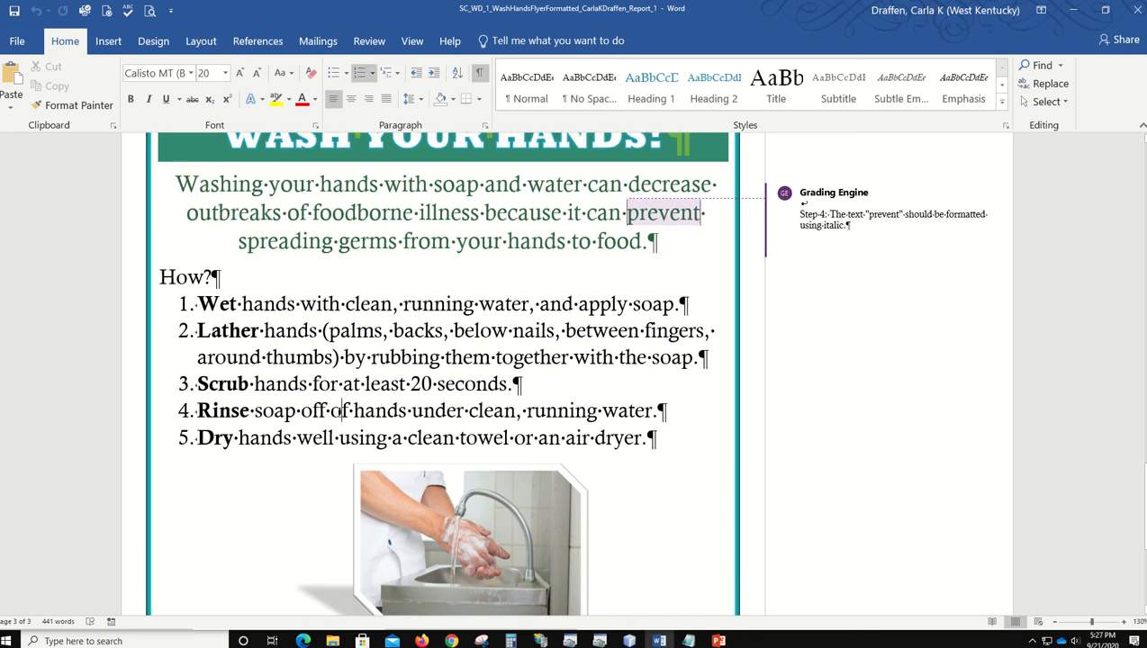
Check the word "of" in the report's Rinse item and the word "asssisting" in its When? list.
{"action": "double_click", "coordinate": [340, 411]}
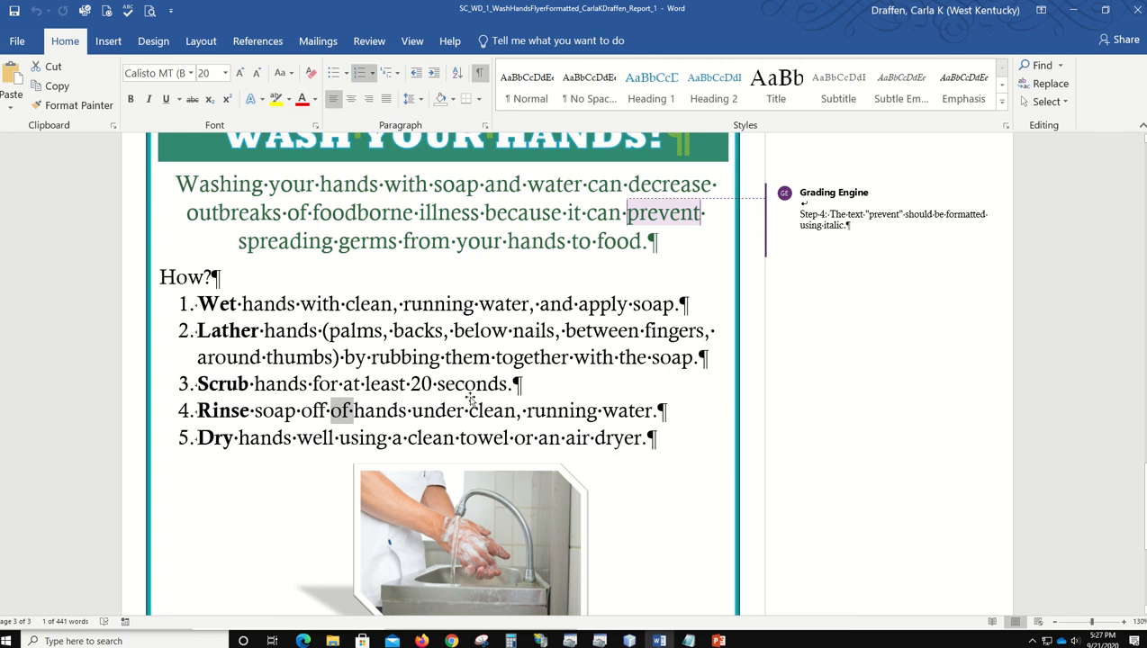
{"action": "scroll", "coordinate": [470, 399], "scroll_direction": "down", "scroll_amount": 3}
{"action": "scroll", "coordinate": [470, 398], "scroll_direction": "down", "scroll_amount": 1}
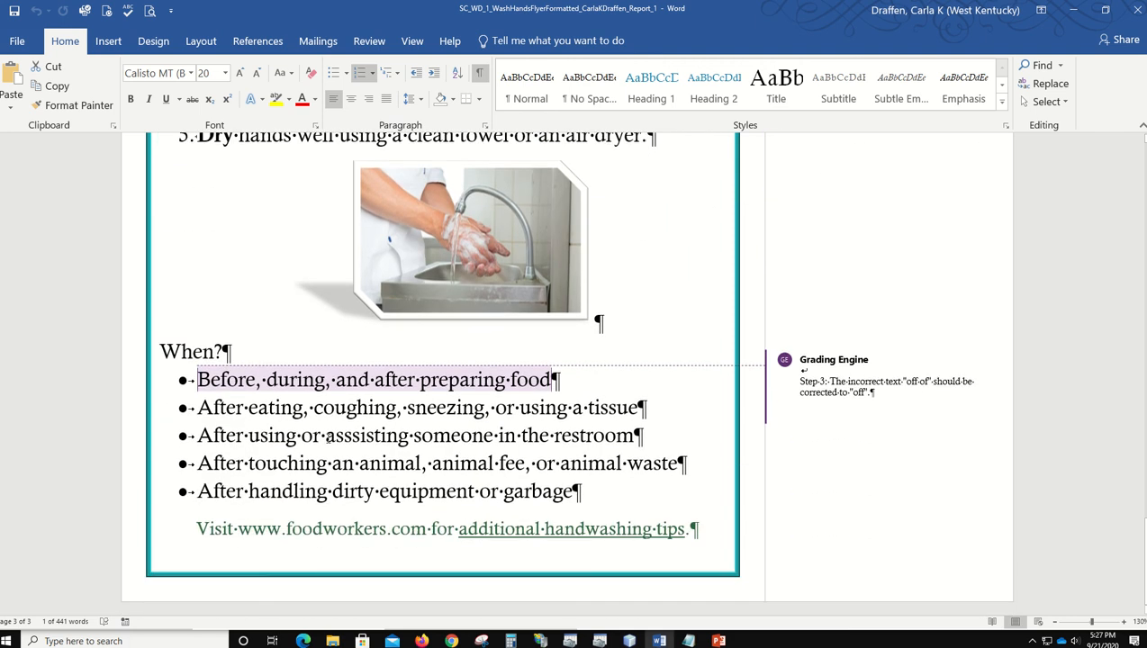
{"action": "left_click_drag", "start_coordinate": [327, 441], "coordinate": [411, 440]}
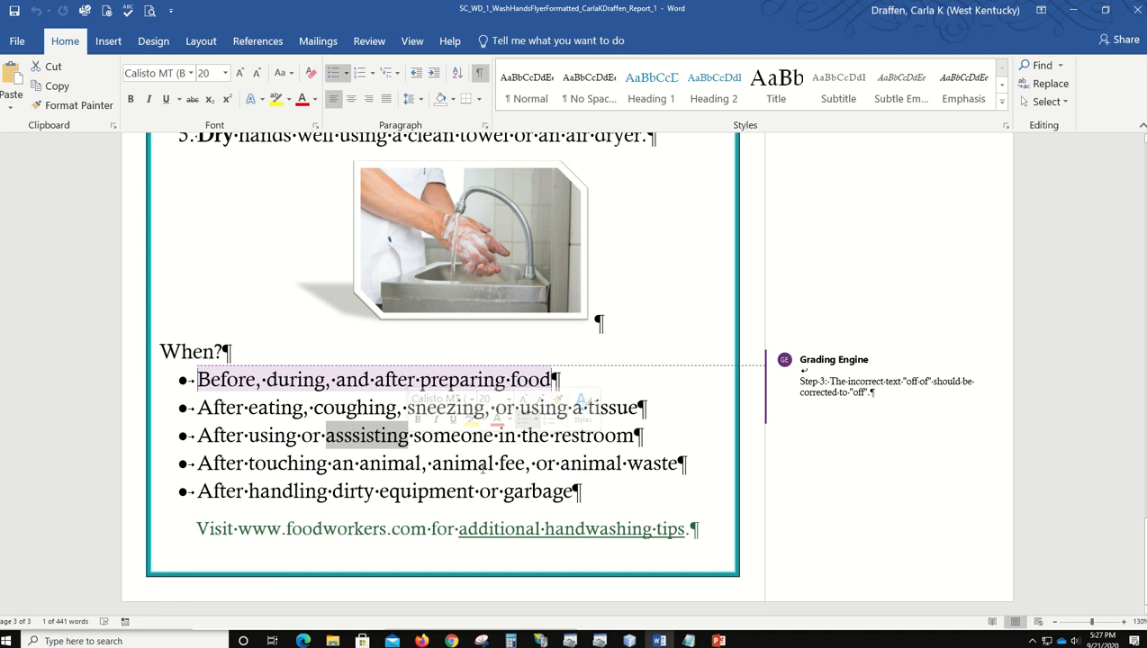
{"action": "scroll", "coordinate": [481, 467], "scroll_direction": "up", "scroll_amount": 6}
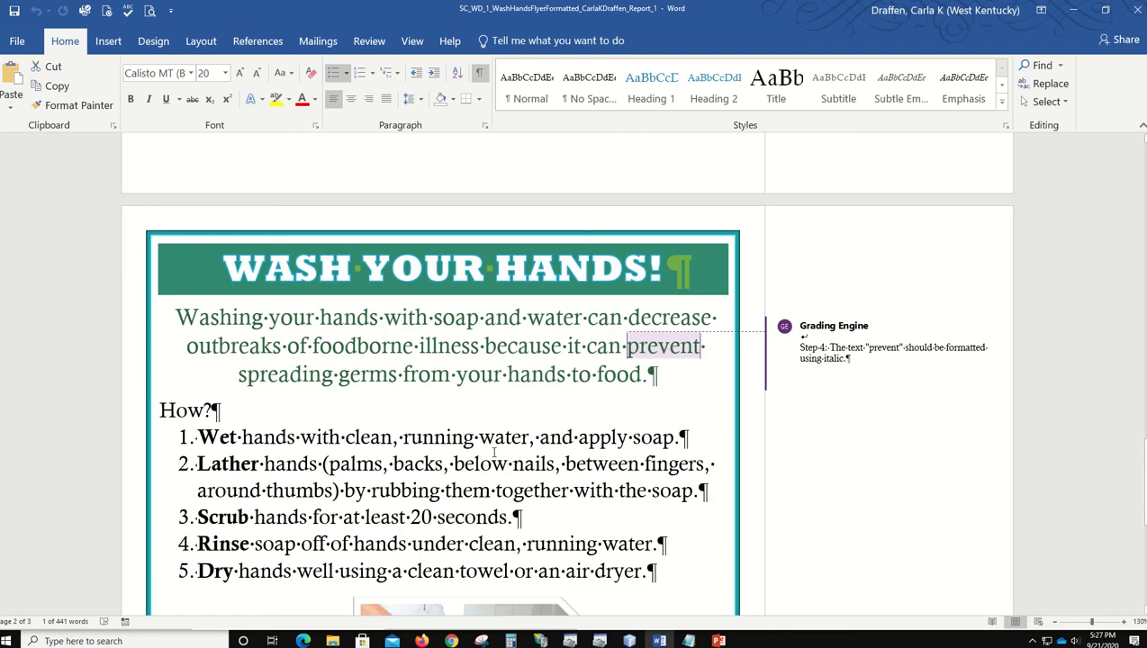
{"action": "scroll", "coordinate": [494, 452], "scroll_direction": "up", "scroll_amount": 1}
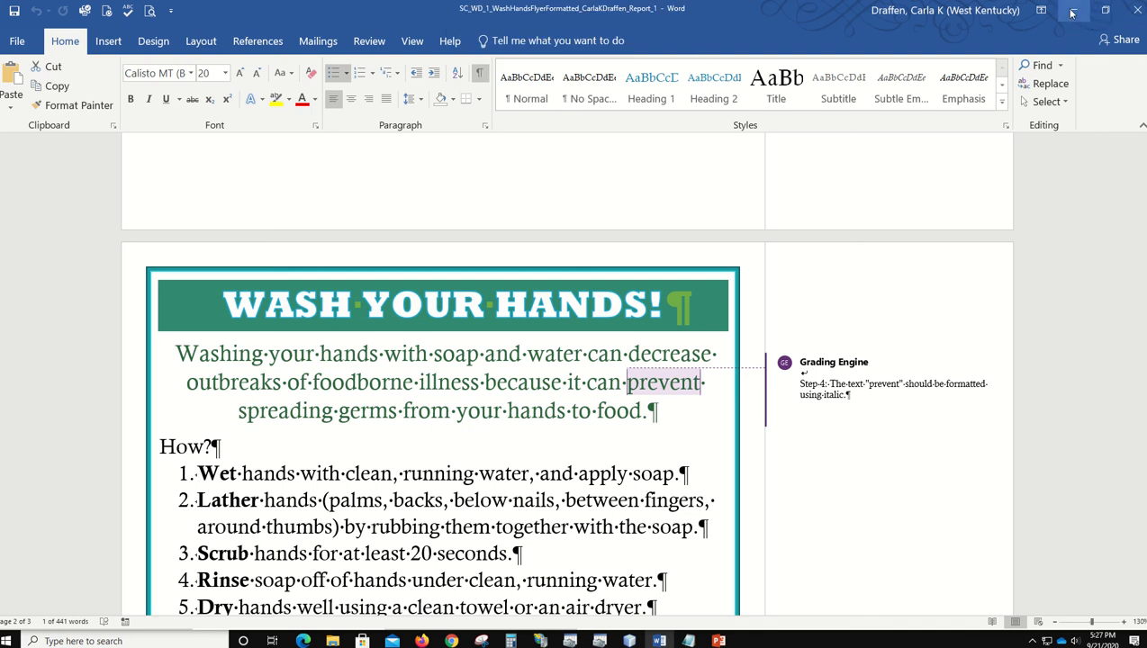
Close the grading report and switch to File Explorer.
{"action": "left_click", "coordinate": [1137, 13]}
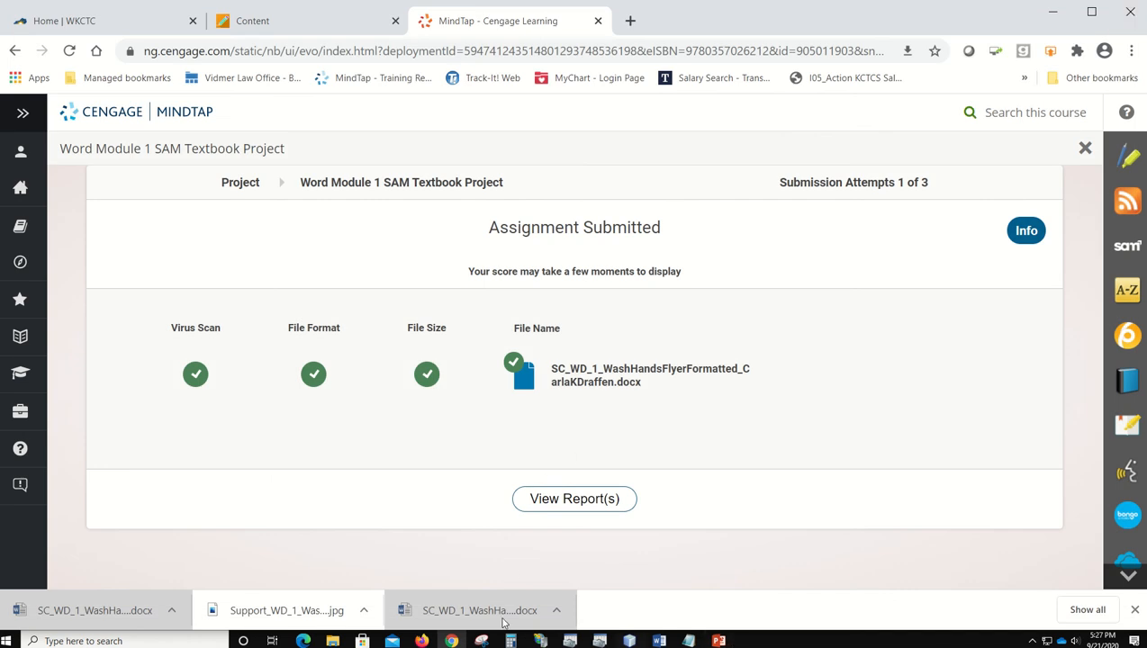
{"action": "left_click", "coordinate": [332, 640]}
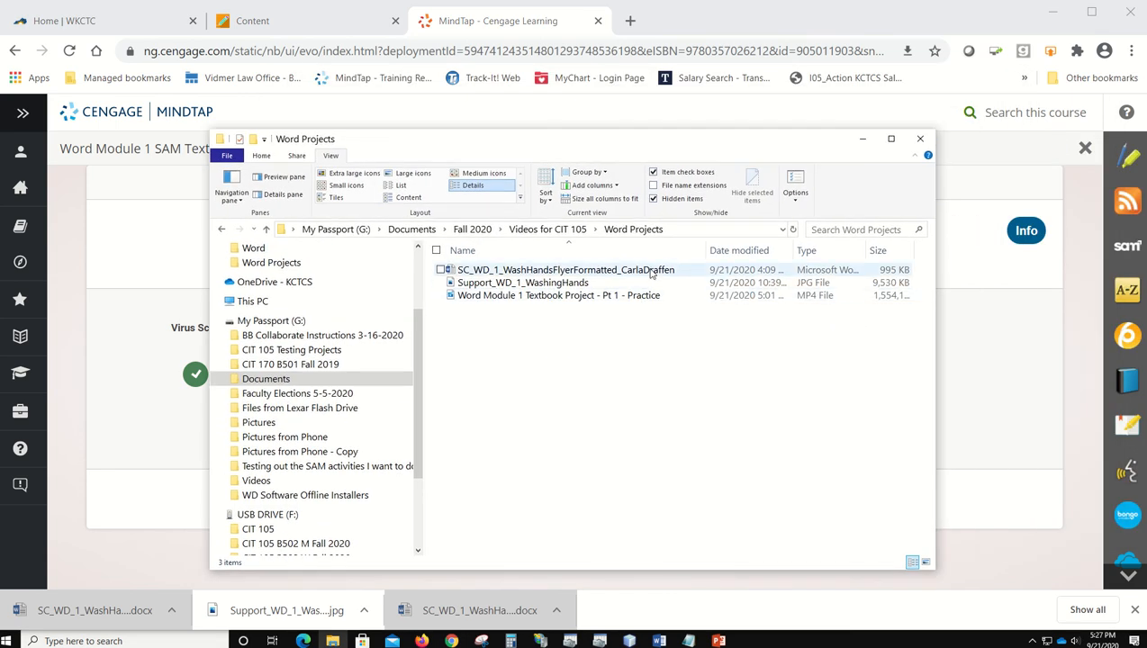
{"action": "left_click", "coordinate": [651, 275]}
{"action": "double_click", "coordinate": [651, 270]}
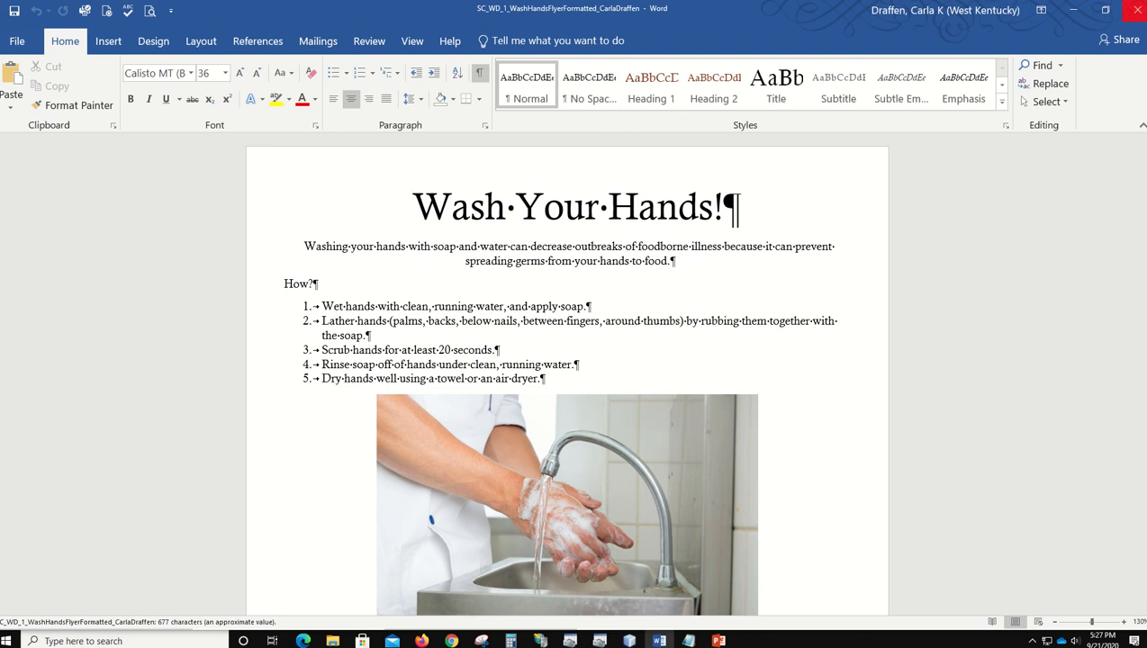
{"action": "left_click", "coordinate": [1132, 12]}
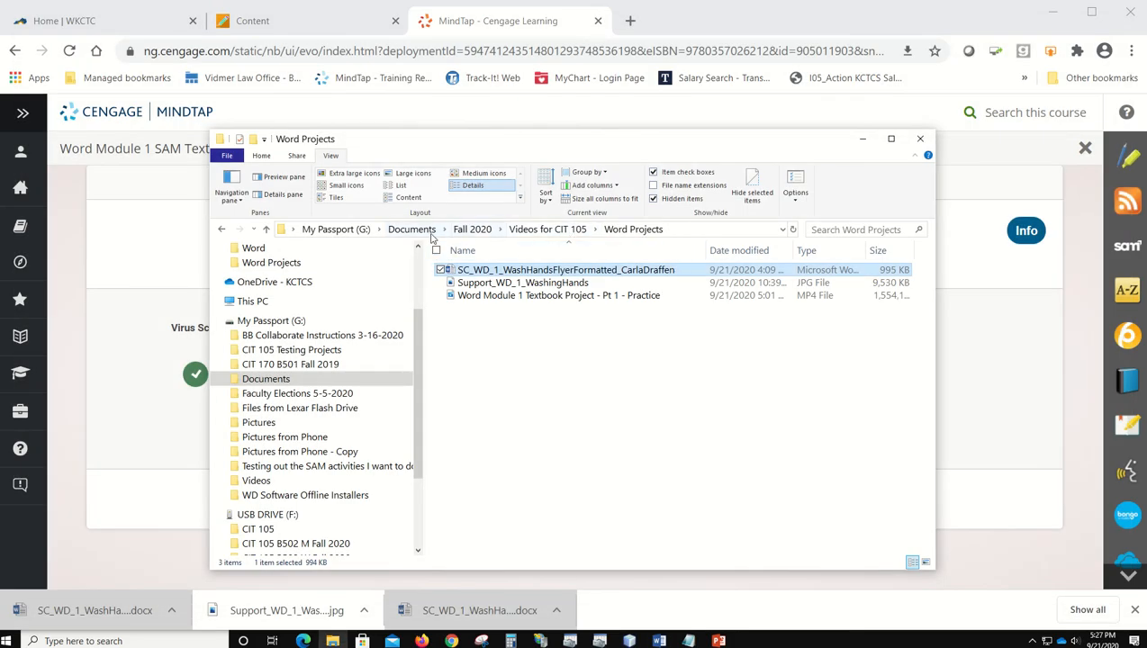
Open the WashHandsFlyerFormatted document from the Word folder in CIT 105 on the USB drive, widening the Name column to read the file names.
{"action": "left_click", "coordinate": [261, 528]}
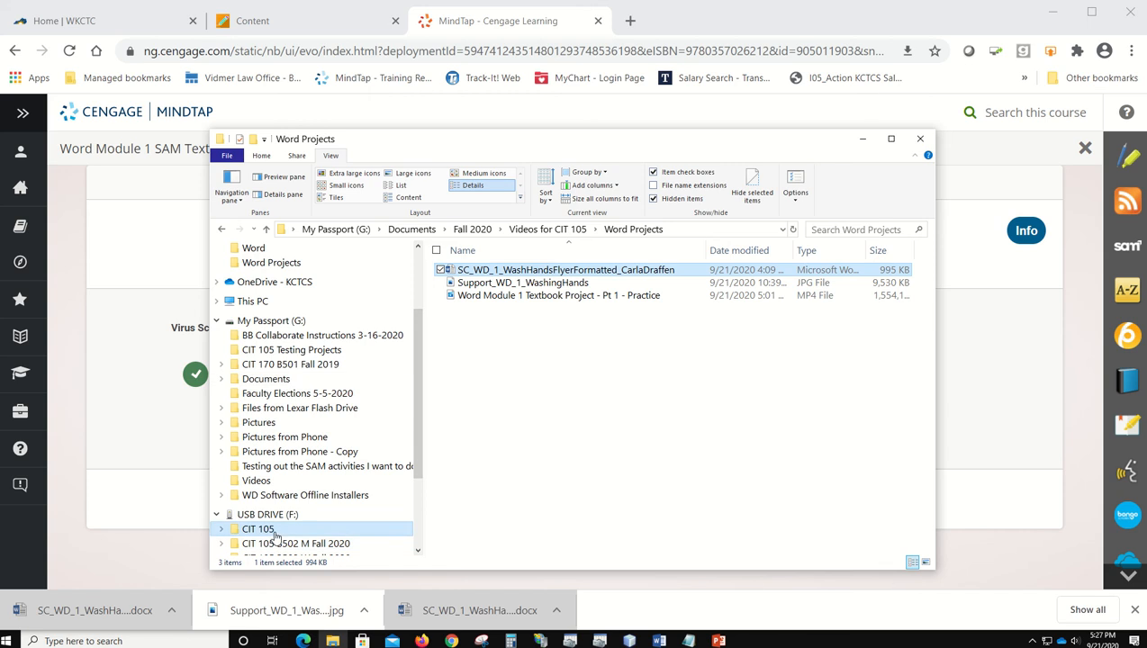
{"action": "double_click", "coordinate": [609, 279]}
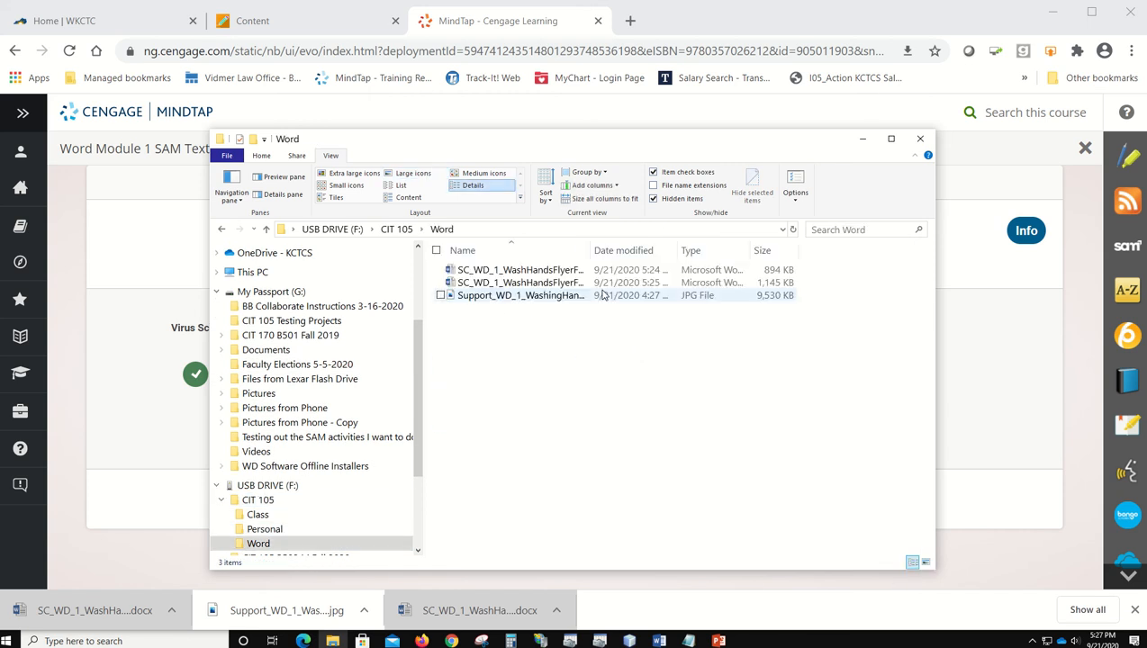
{"action": "left_click_drag", "start_coordinate": [590, 250], "coordinate": [770, 260]}
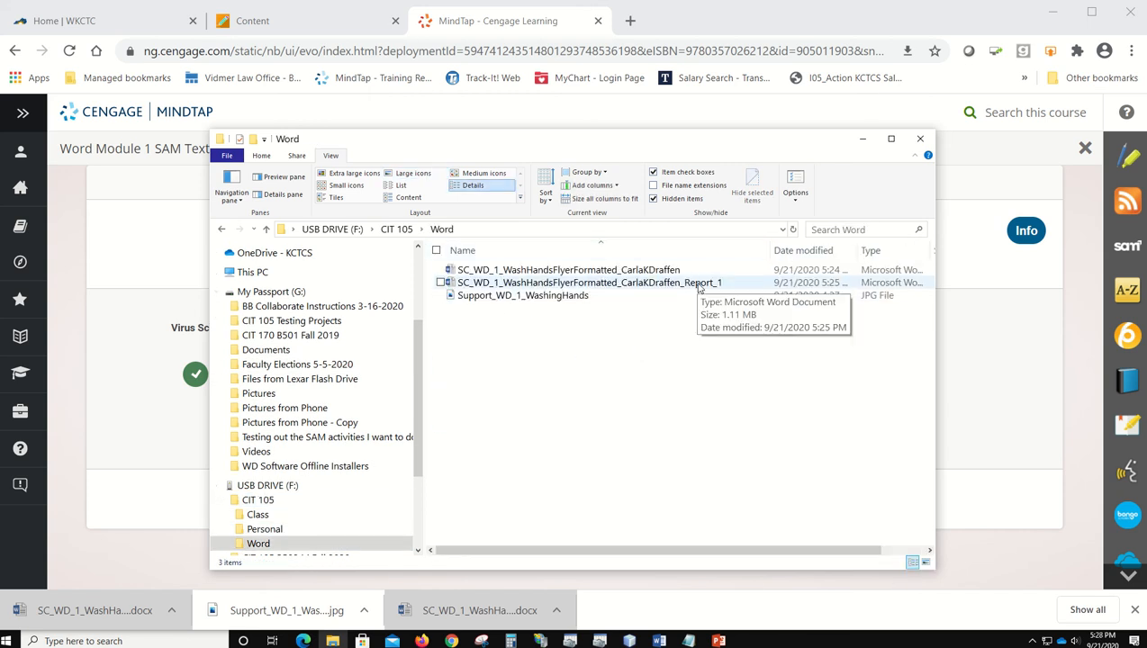
{"action": "double_click", "coordinate": [647, 271]}
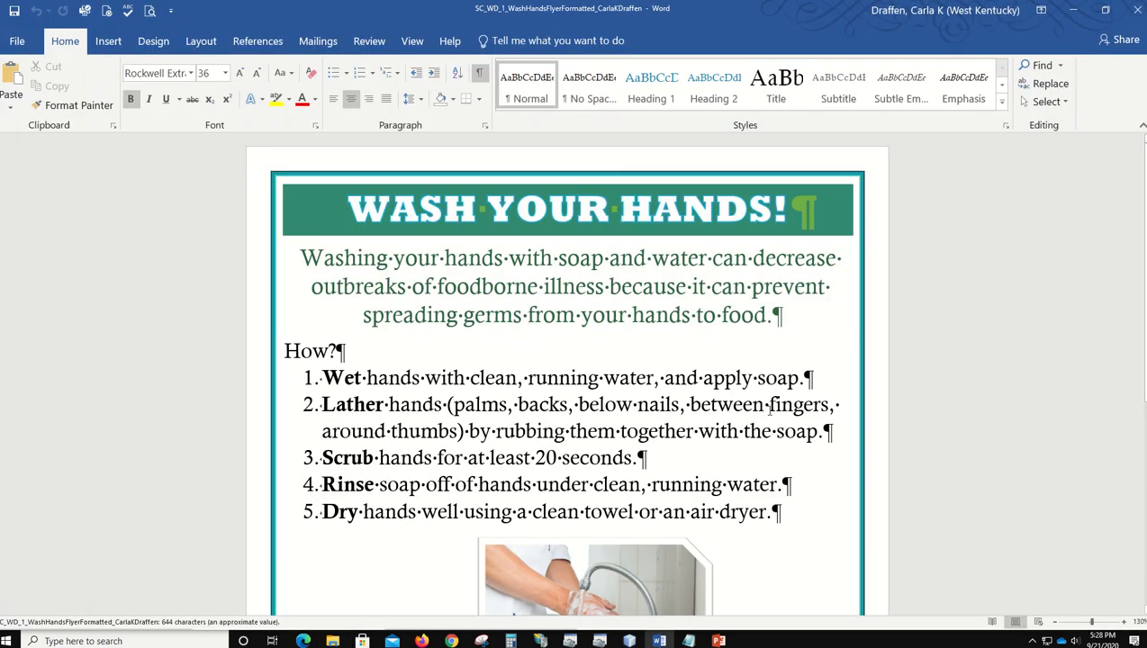
Italicize the word "prevent" in the flyer's introductory paragraph.
{"action": "left_click", "coordinate": [791, 286]}
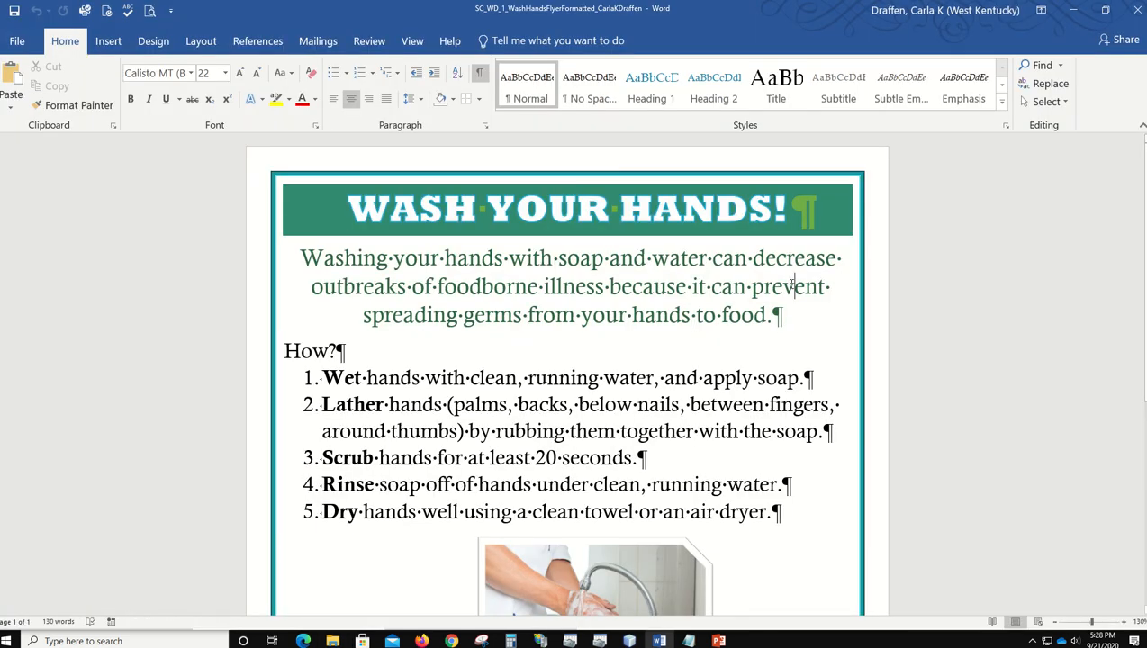
{"action": "double_click", "coordinate": [791, 285]}
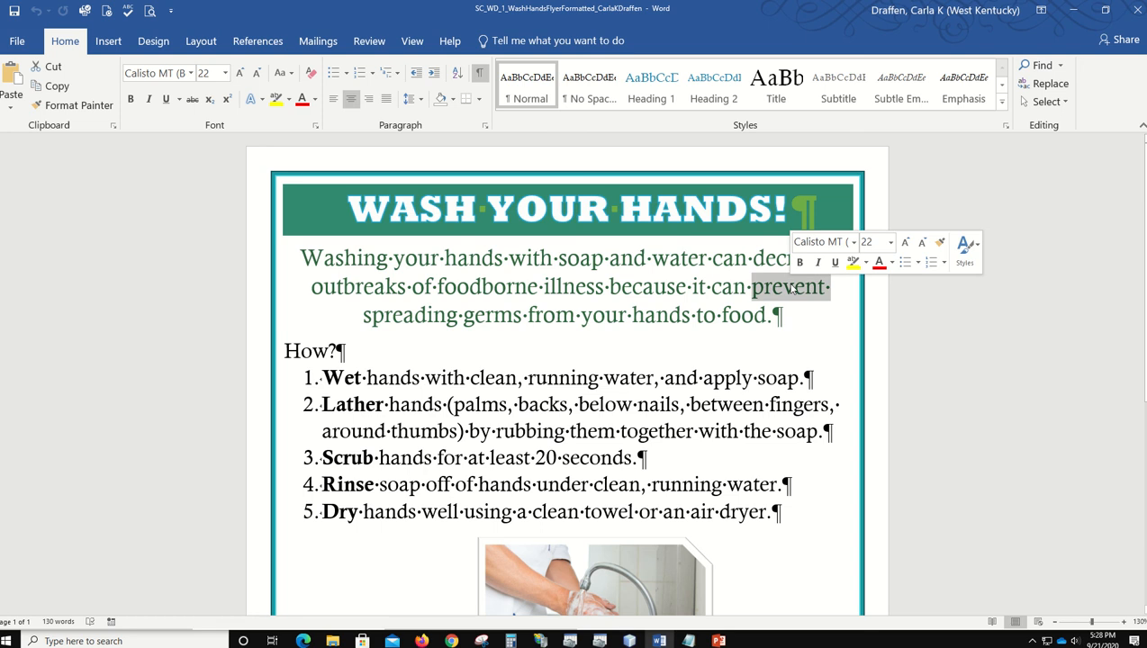
{"action": "left_click", "coordinate": [817, 262]}
Delete the extra word "of" from the Rinse item and correct "asssisting" to "assisting" in the When? list.
{"action": "scroll", "coordinate": [738, 320], "scroll_direction": "down", "scroll_amount": 4}
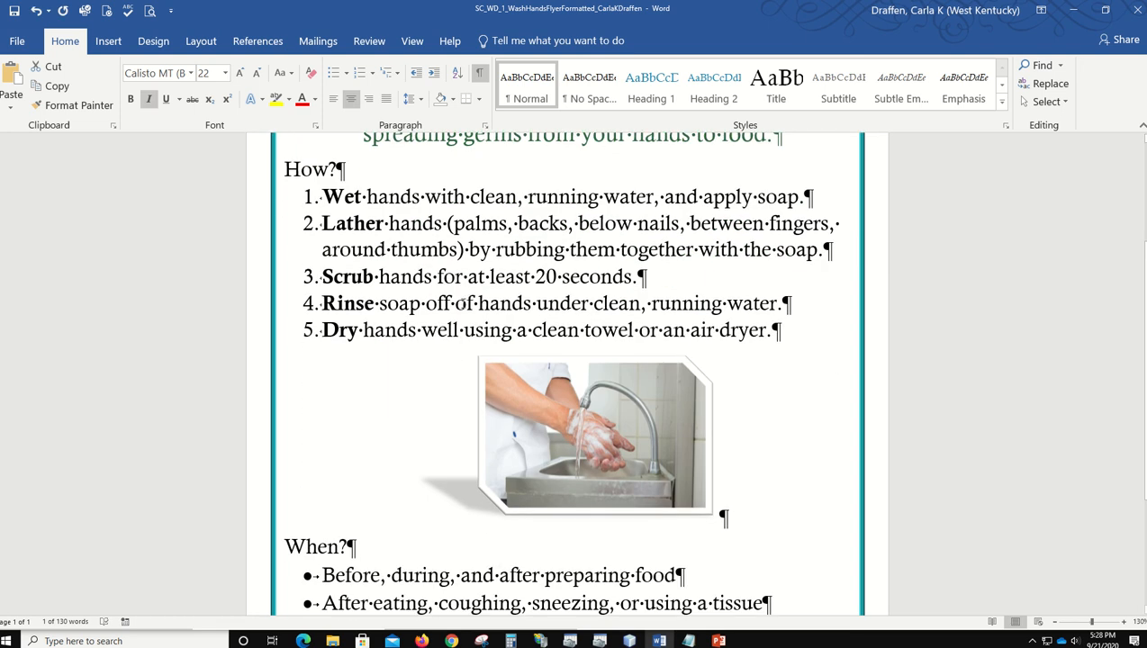
{"action": "double_click", "coordinate": [464, 303]}
{"action": "key", "text": "Delete"}
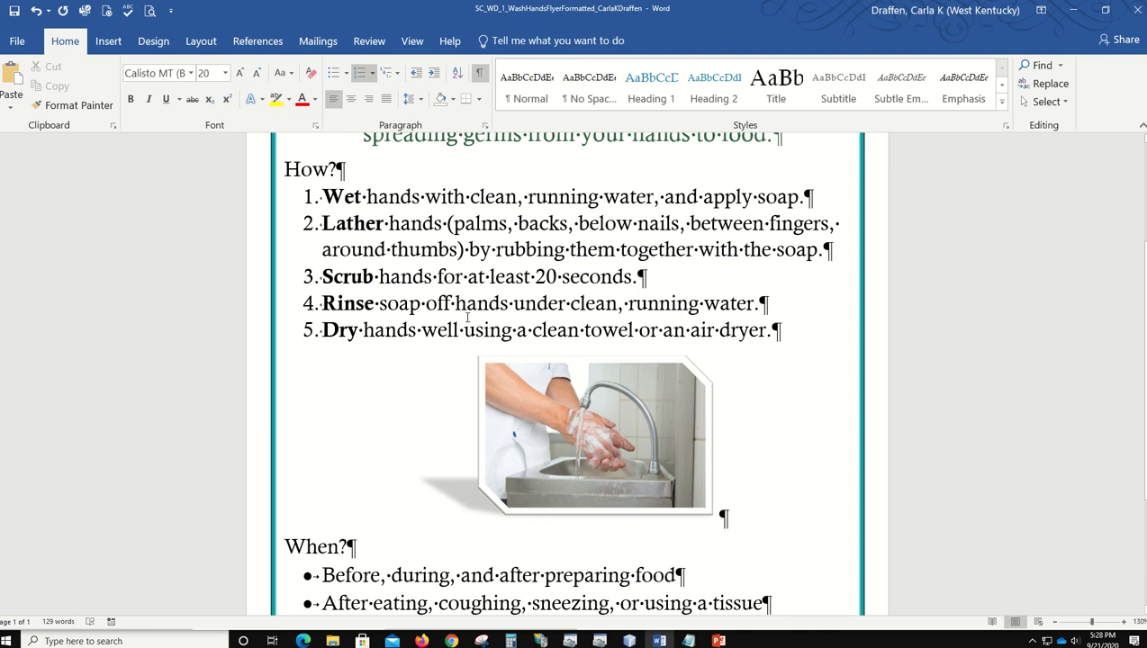
{"action": "scroll", "coordinate": [468, 317], "scroll_direction": "down", "scroll_amount": 4}
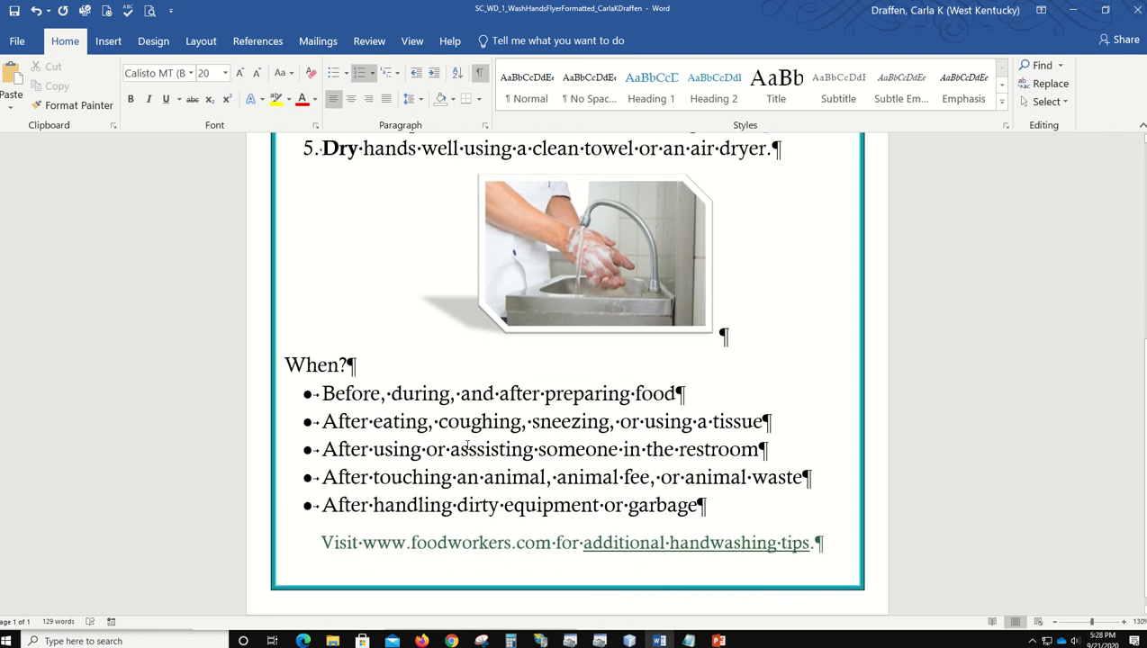
{"action": "left_click", "coordinate": [474, 449]}
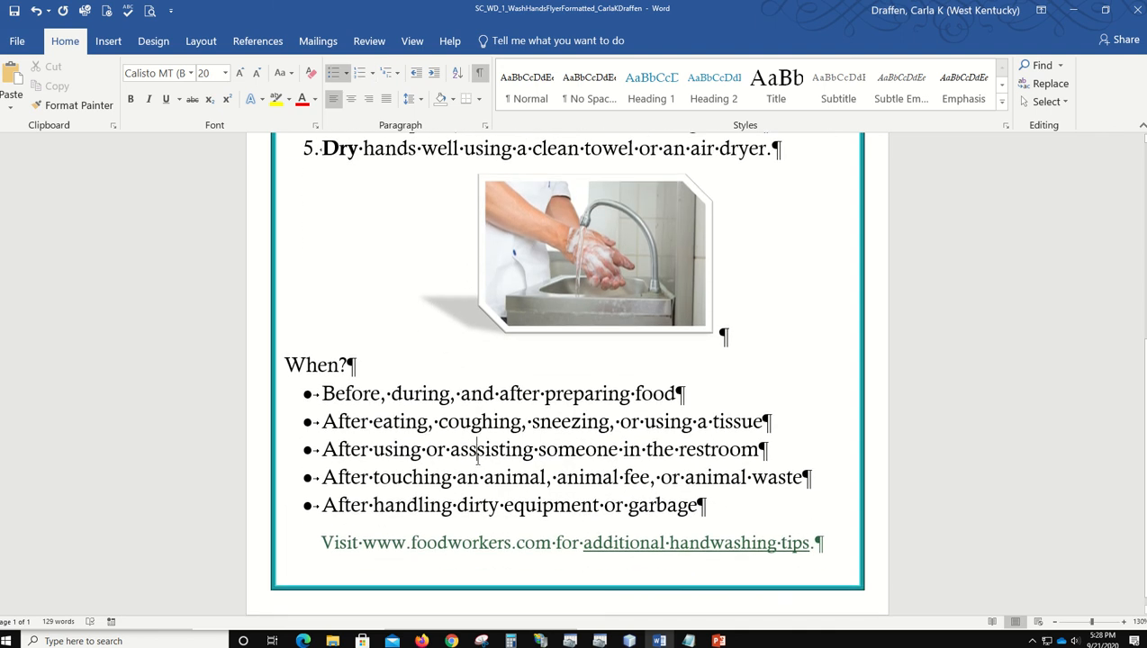
{"action": "key", "text": "BackSpace"}
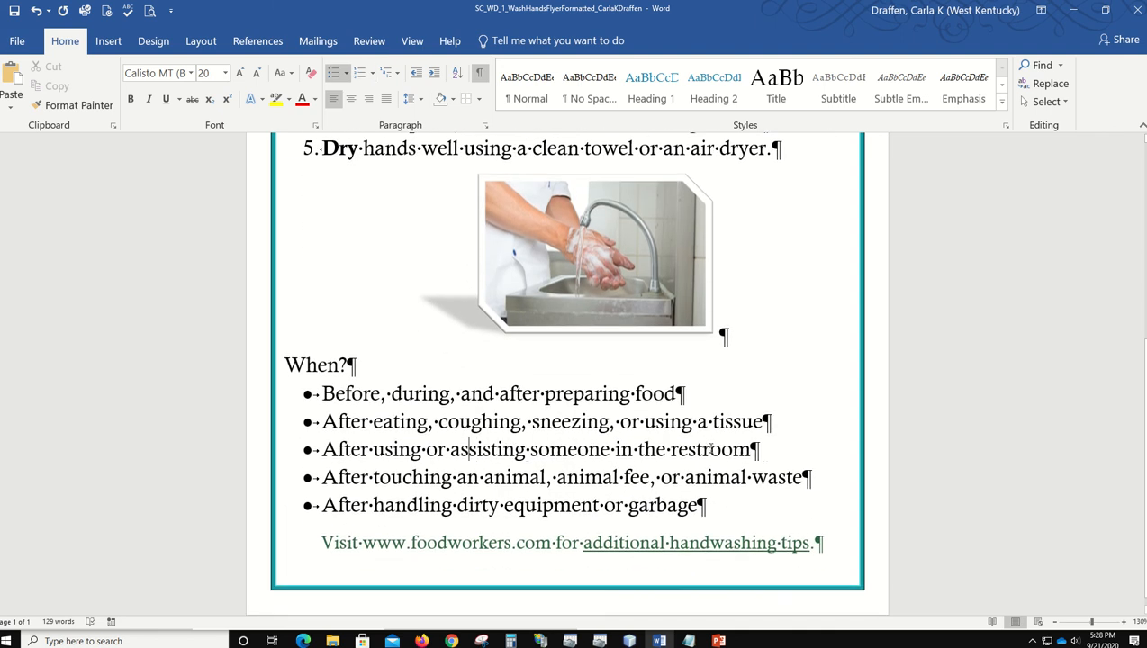
Save and close the corrected flyer, and minimize File Explorer.
{"action": "scroll", "coordinate": [477, 457], "scroll_direction": "up", "scroll_amount": 6}
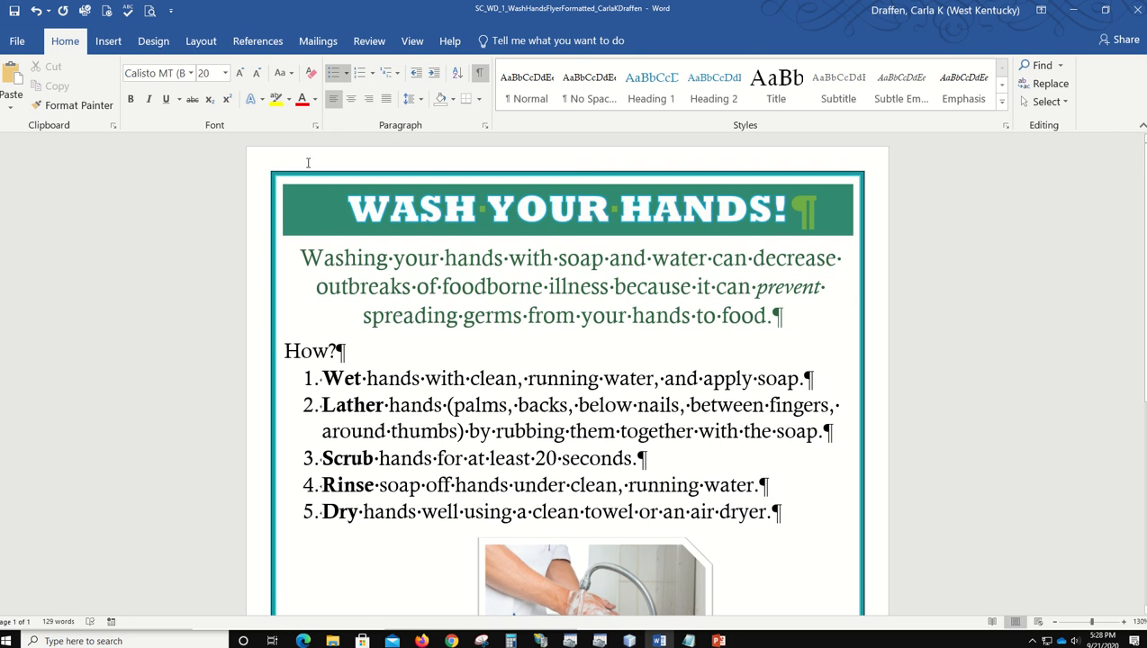
{"action": "left_click", "coordinate": [15, 11]}
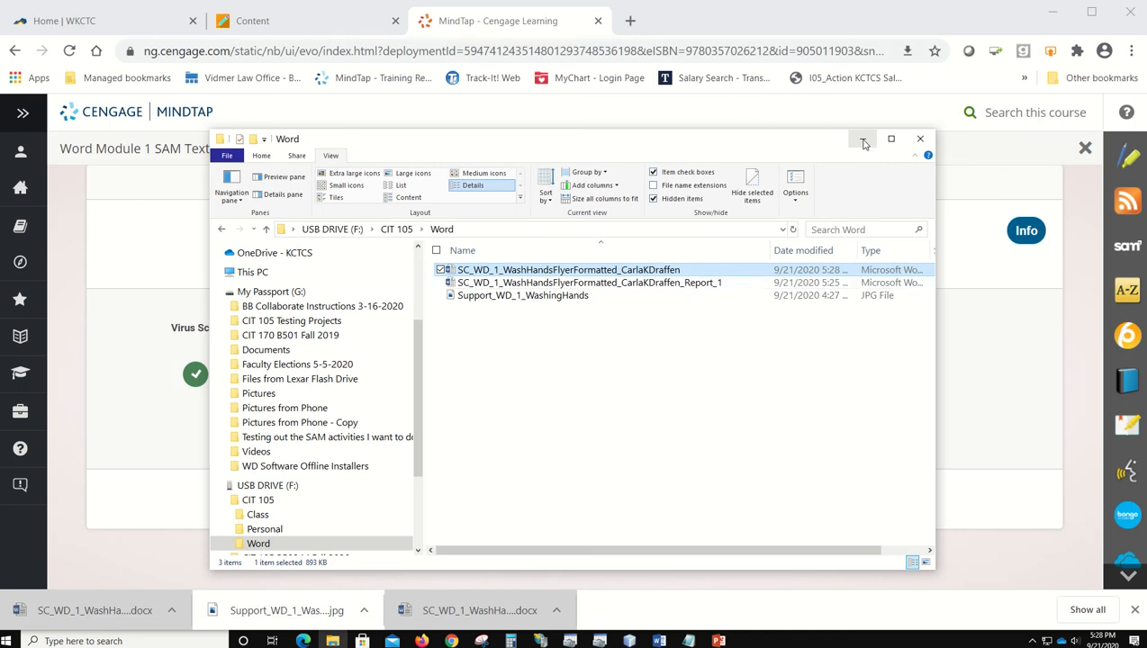
{"action": "left_click", "coordinate": [861, 140]}
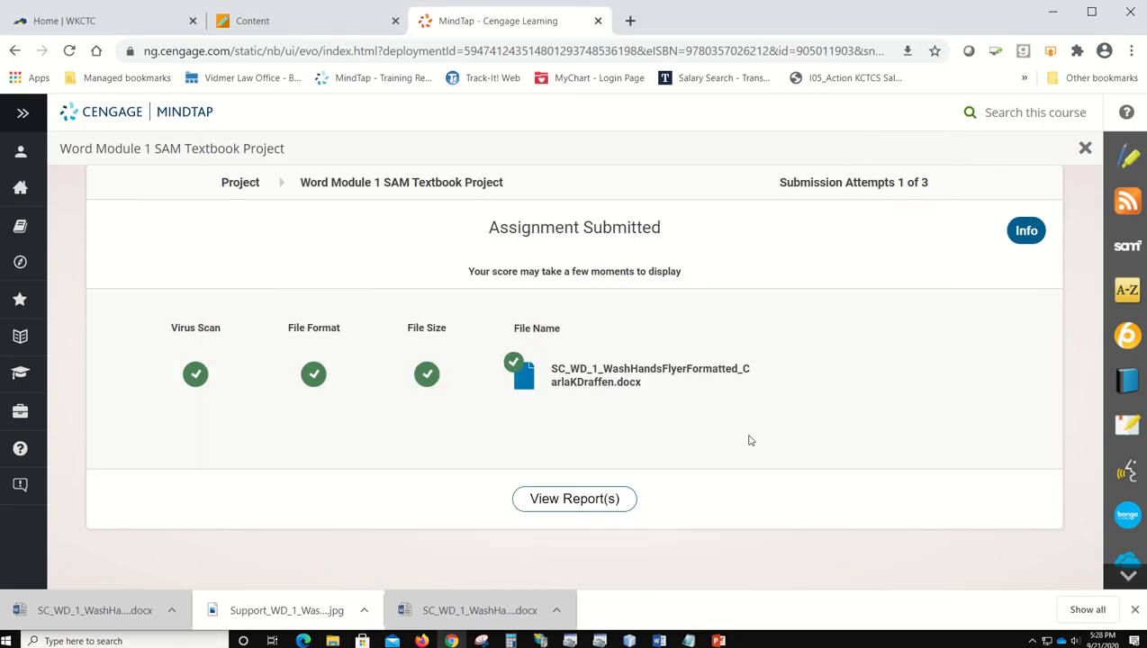
Close the submitted assignment's page and reopen Word Module 1 SAM Textbook Project from the course's Word content to reach its attempt overview.
{"action": "left_click", "coordinate": [597, 22]}
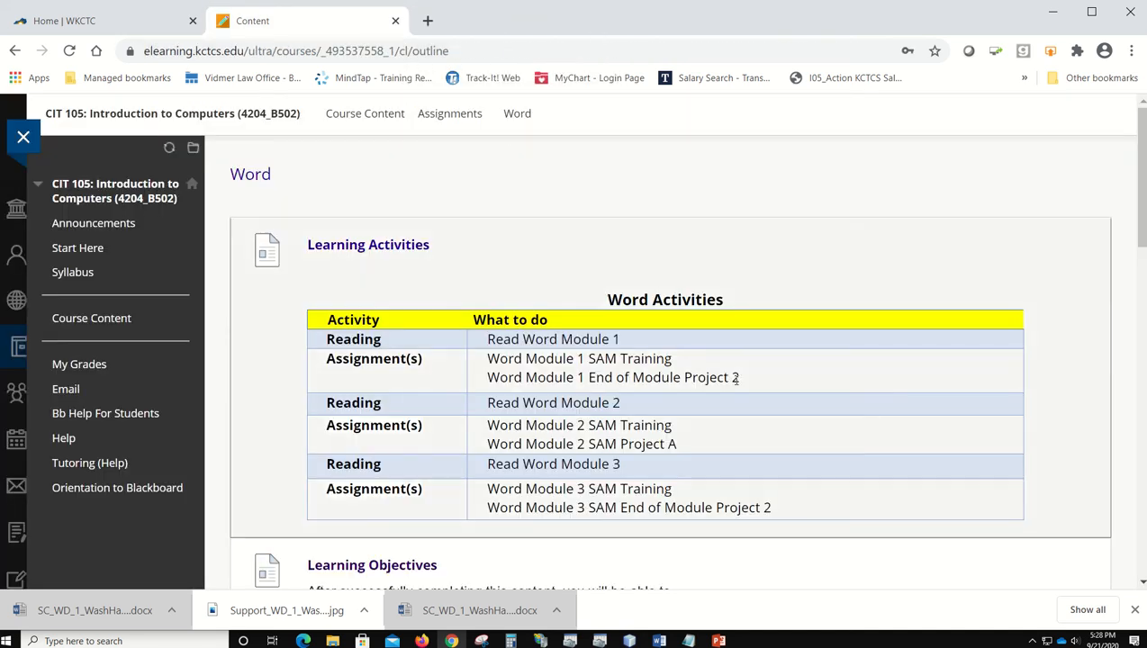
{"action": "scroll", "coordinate": [727, 375], "scroll_direction": "down", "scroll_amount": 9}
{"action": "scroll", "coordinate": [728, 375], "scroll_direction": "up", "scroll_amount": 2}
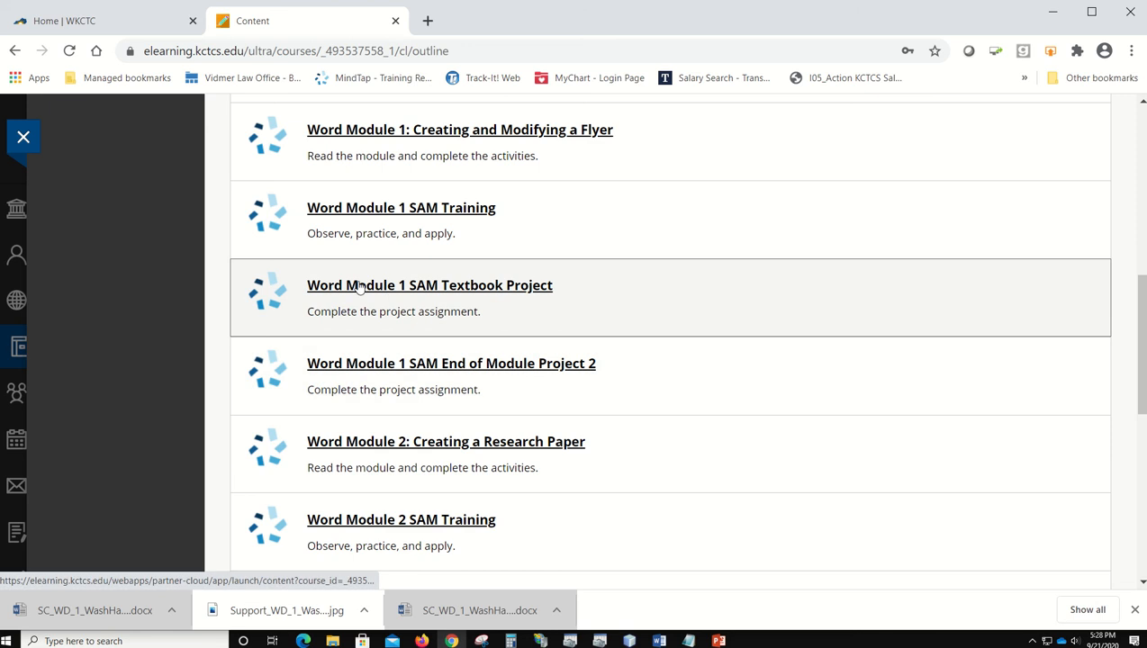
{"action": "left_click", "coordinate": [482, 284]}
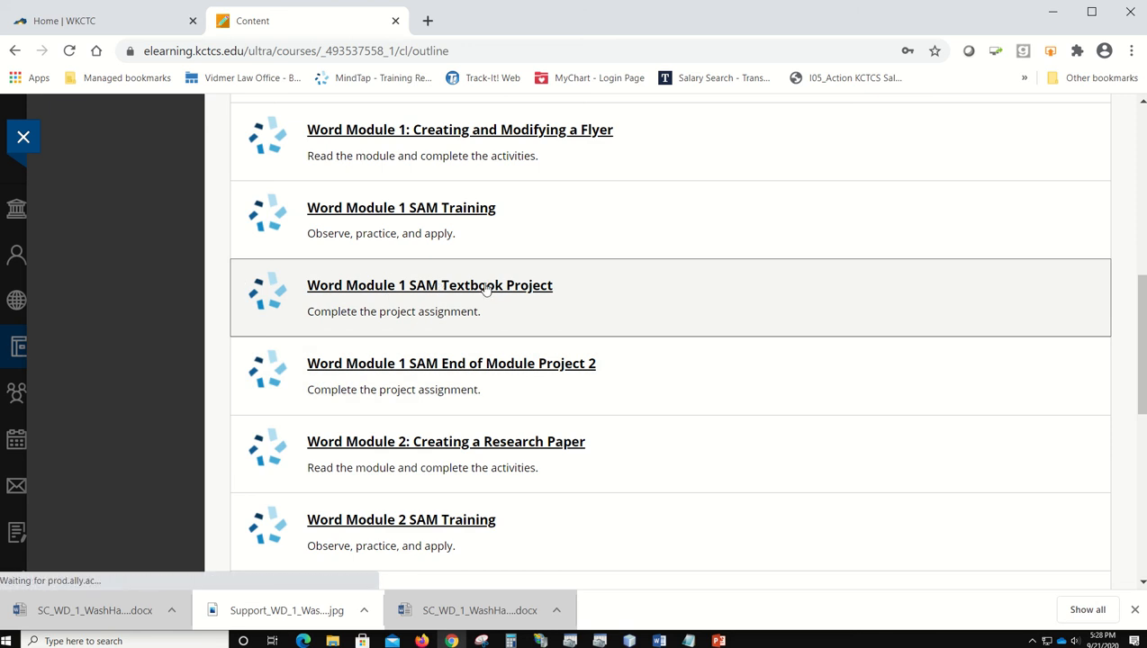
{"action": "left_click", "coordinate": [1044, 462]}
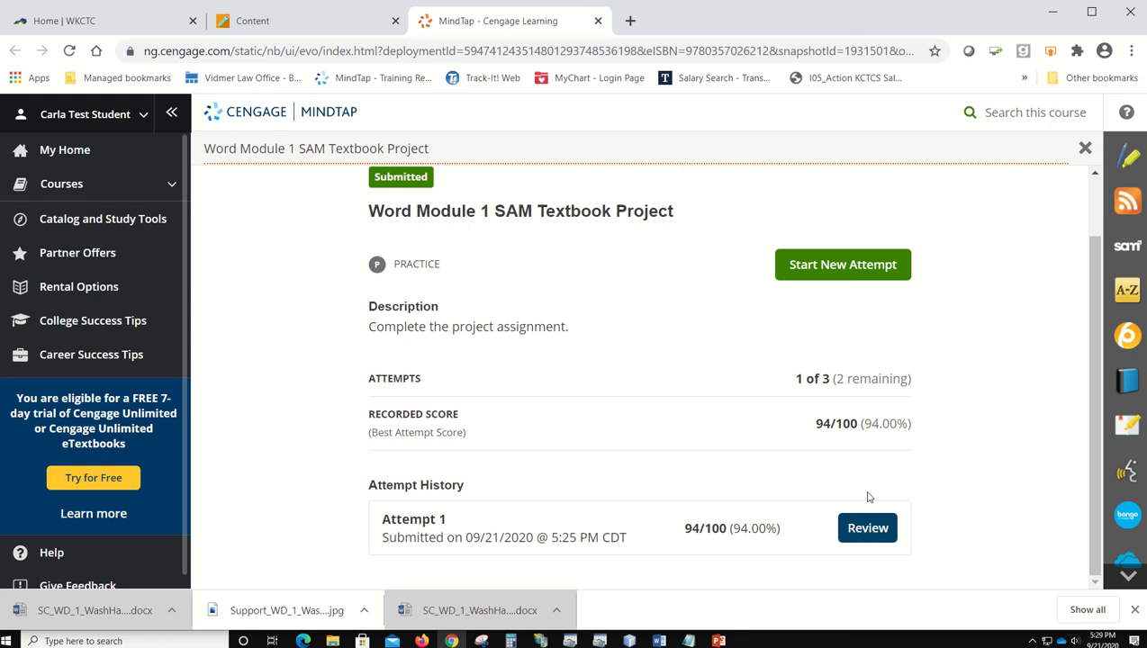
Start a new attempt of Word Module 1 SAM Textbook Project and go to its file upload section.
{"action": "left_click", "coordinate": [844, 266]}
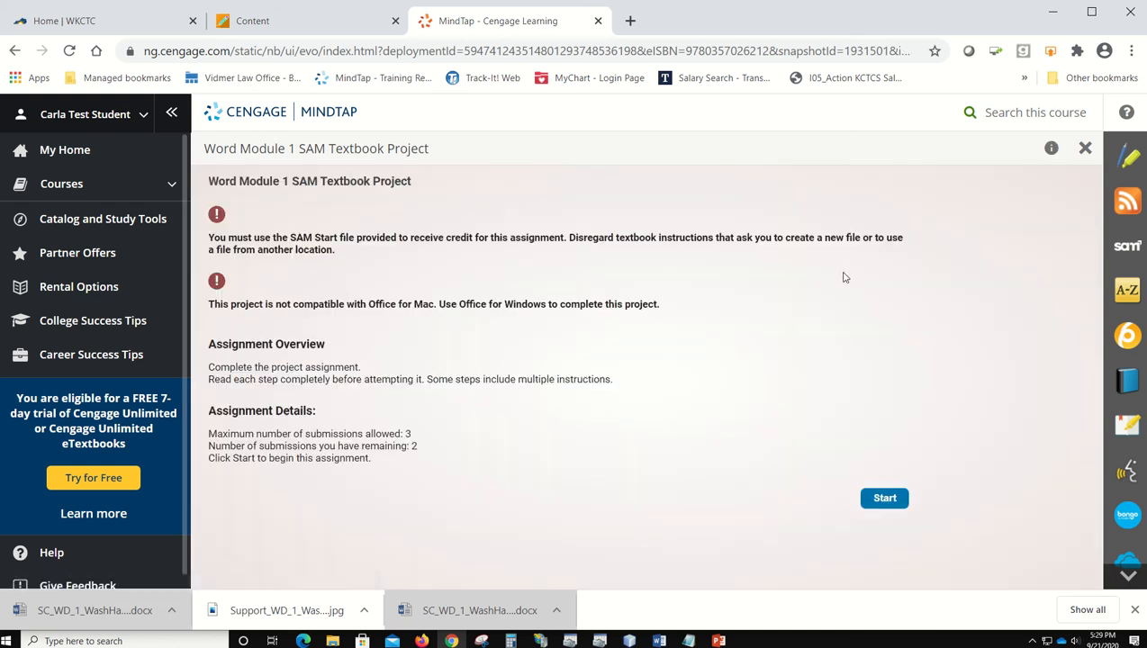
{"action": "left_click", "coordinate": [873, 501]}
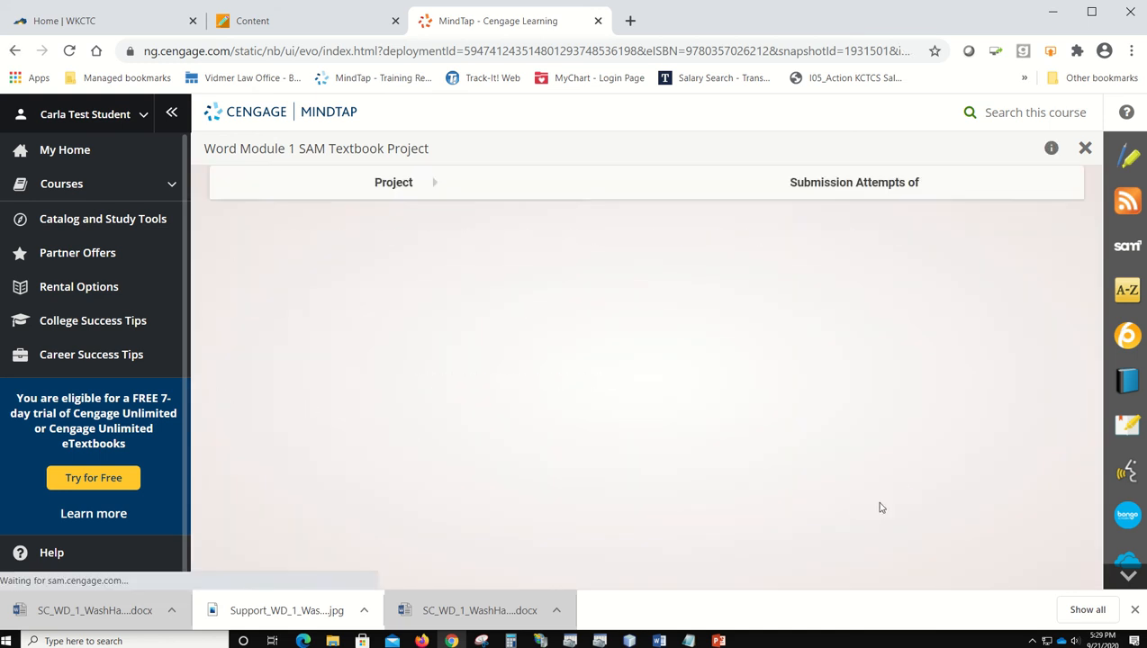
{"action": "scroll", "coordinate": [853, 498], "scroll_direction": "down", "scroll_amount": 2}
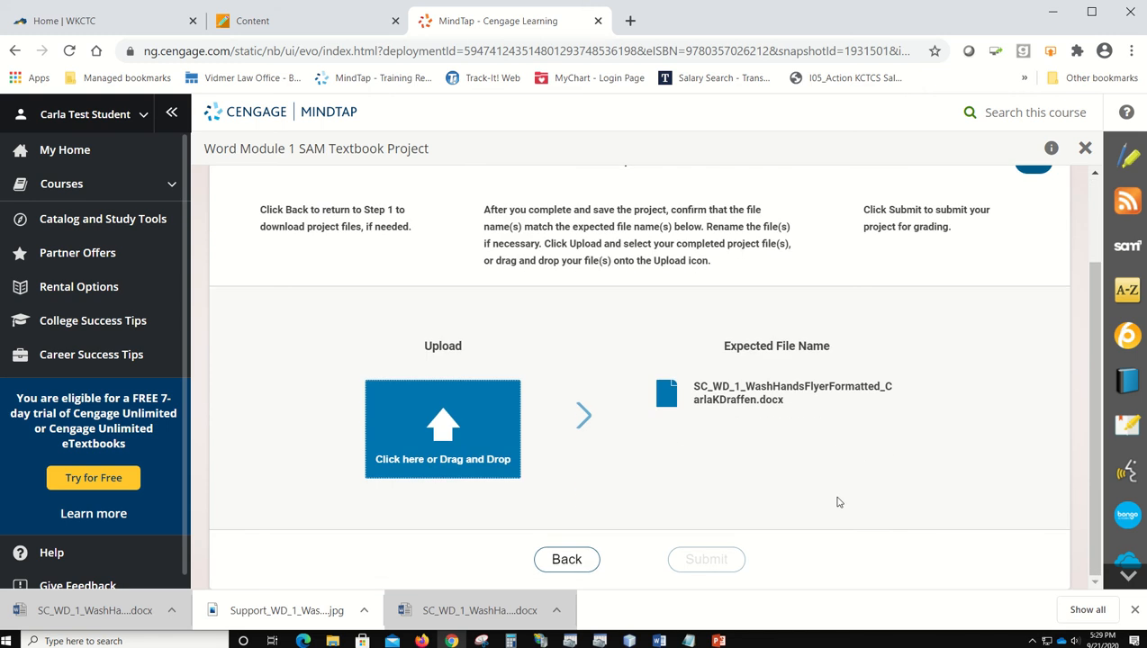
Upload the corrected Wash Hands flyer document from the CIT 105 Word folder on the USB drive and submit it for grading.
{"action": "left_click", "coordinate": [433, 437]}
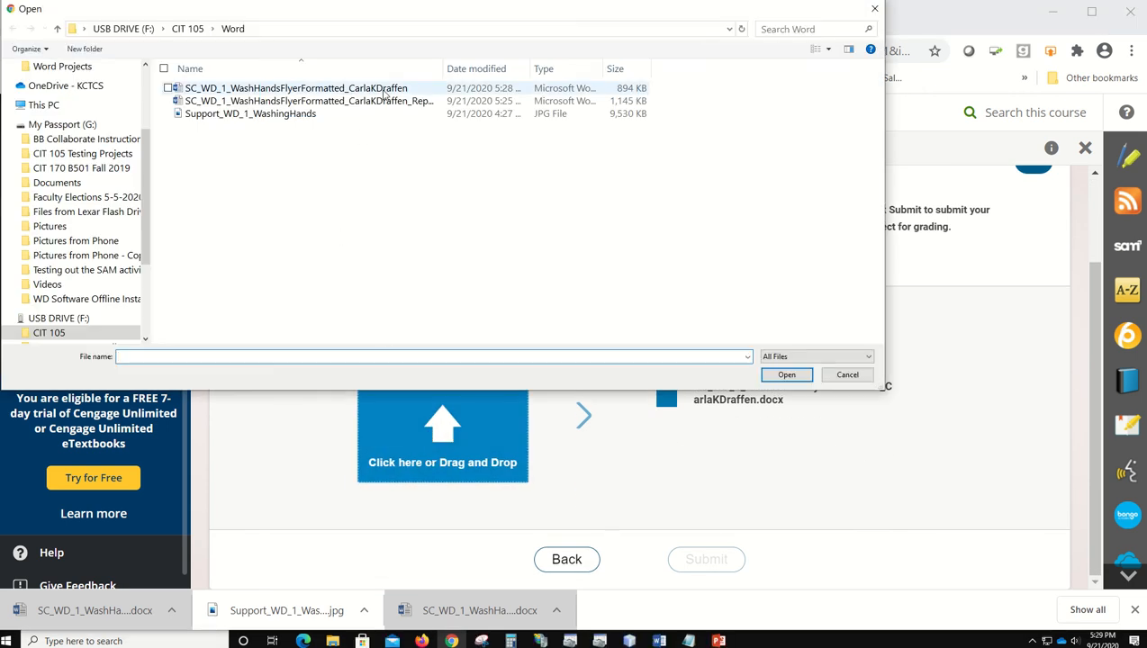
{"action": "left_click", "coordinate": [384, 90]}
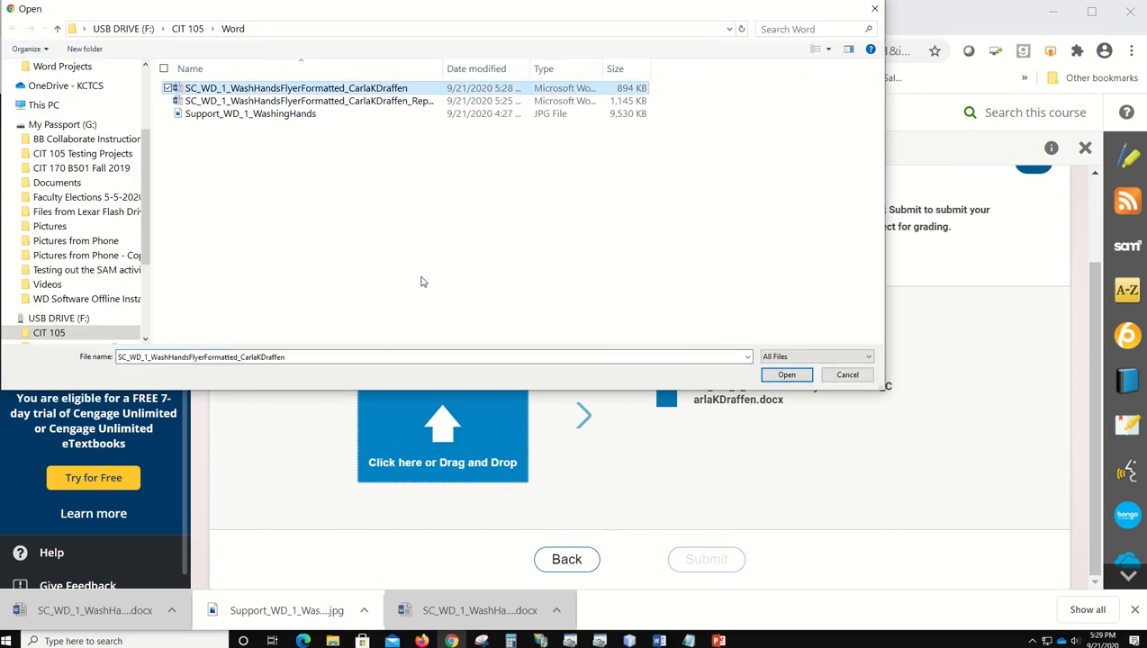
{"action": "left_click", "coordinate": [786, 374]}
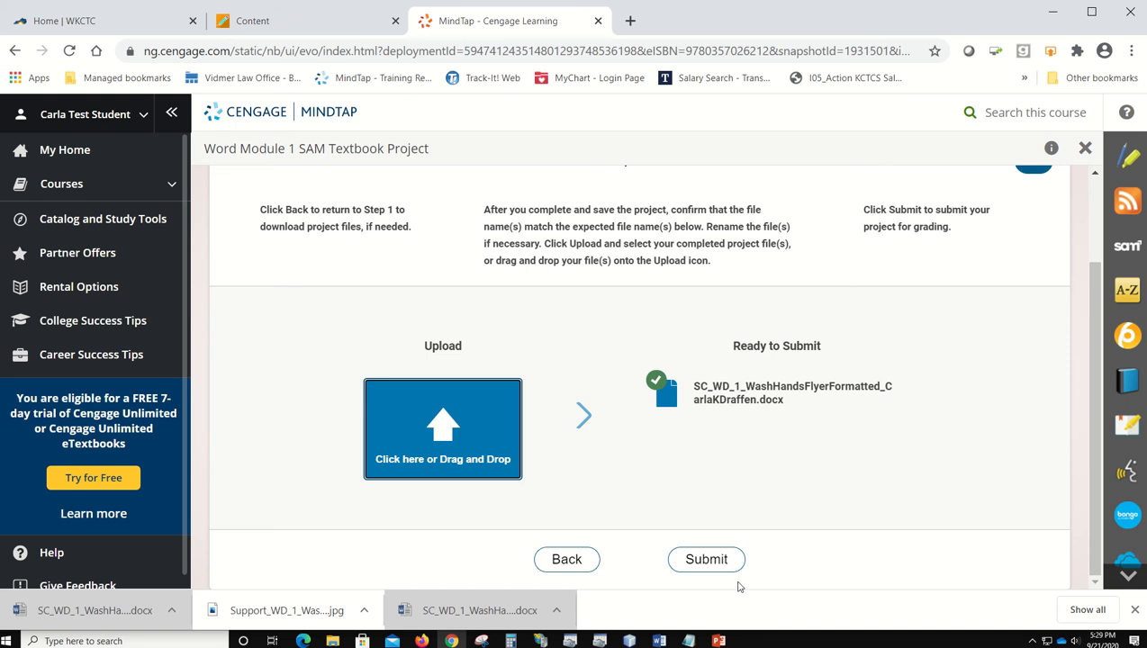
{"action": "left_click", "coordinate": [723, 559]}
Request the second submission's grading report and save it as a Word document in the CIT 105 Word folder under the suggested name.
{"action": "mouse_move", "coordinate": [718, 640]}
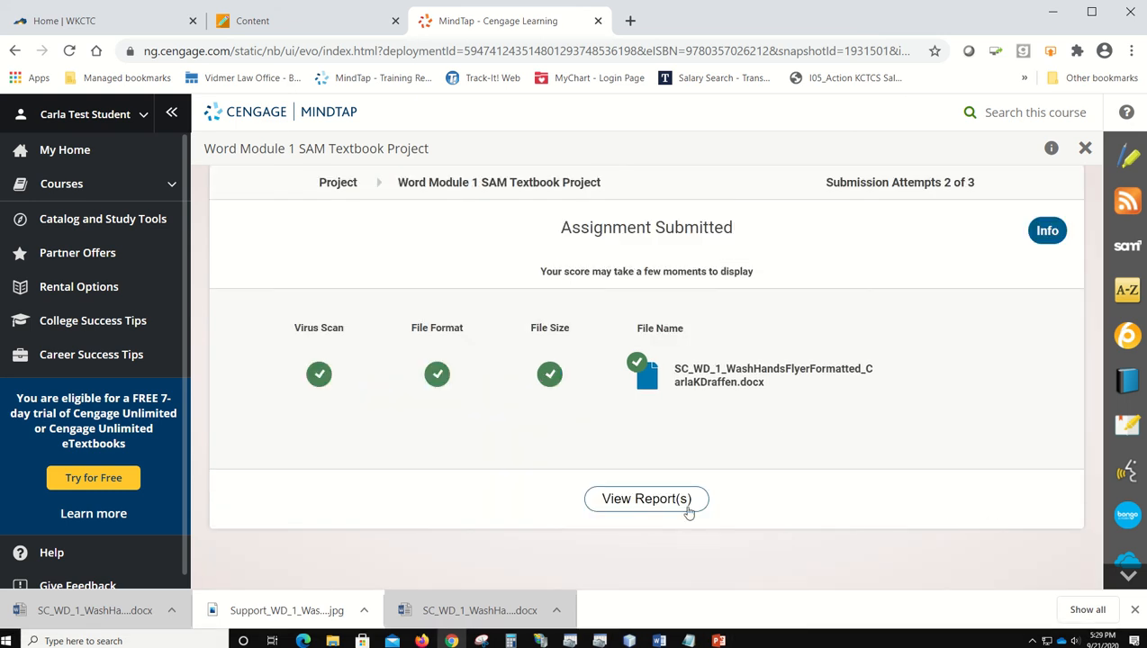
{"action": "left_click", "coordinate": [641, 503]}
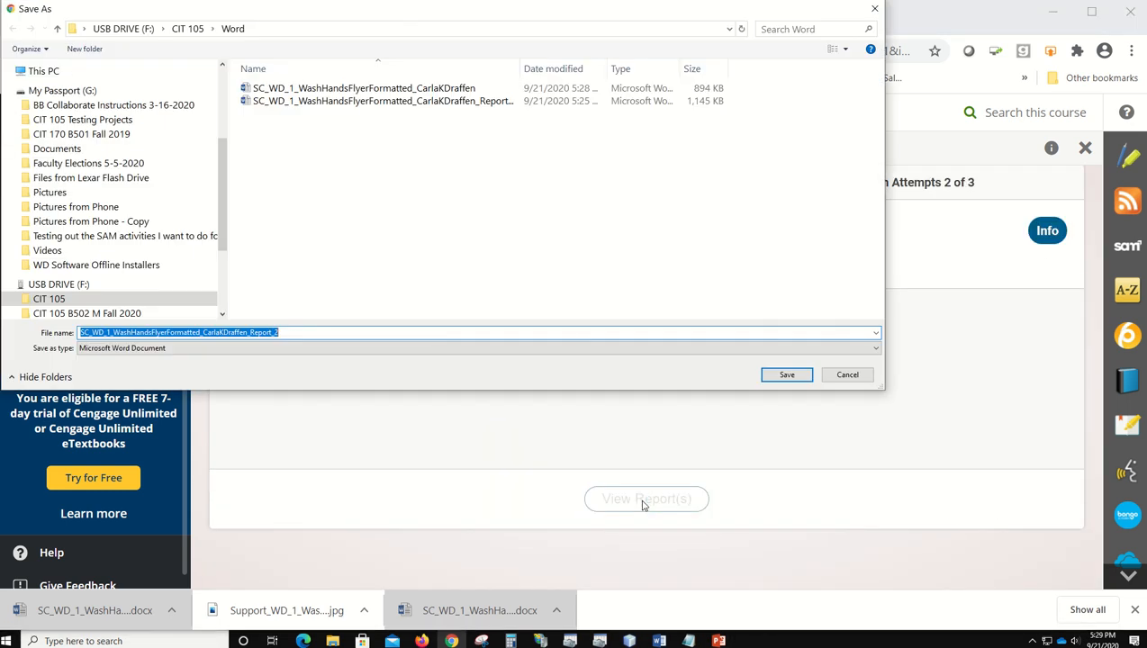
{"action": "left_click", "coordinate": [287, 331]}
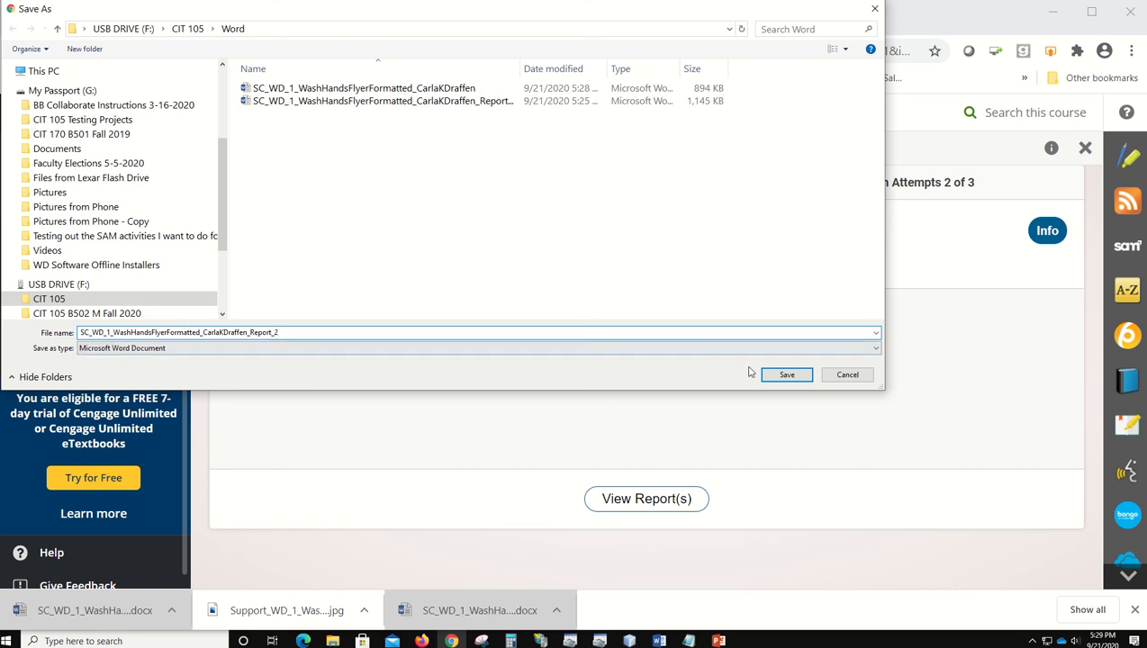
{"action": "left_click", "coordinate": [786, 375]}
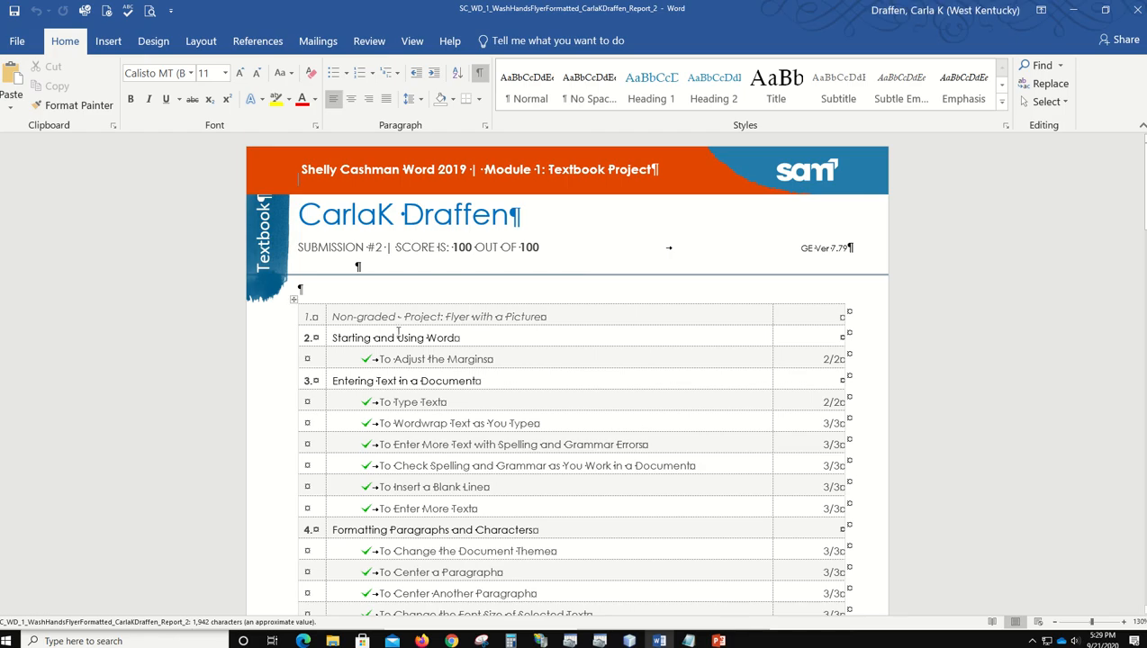
Examine the second grading report's score, graded items and attached flyer in Word, and close the report.
{"action": "scroll", "coordinate": [470, 253], "scroll_direction": "down", "scroll_amount": 10}
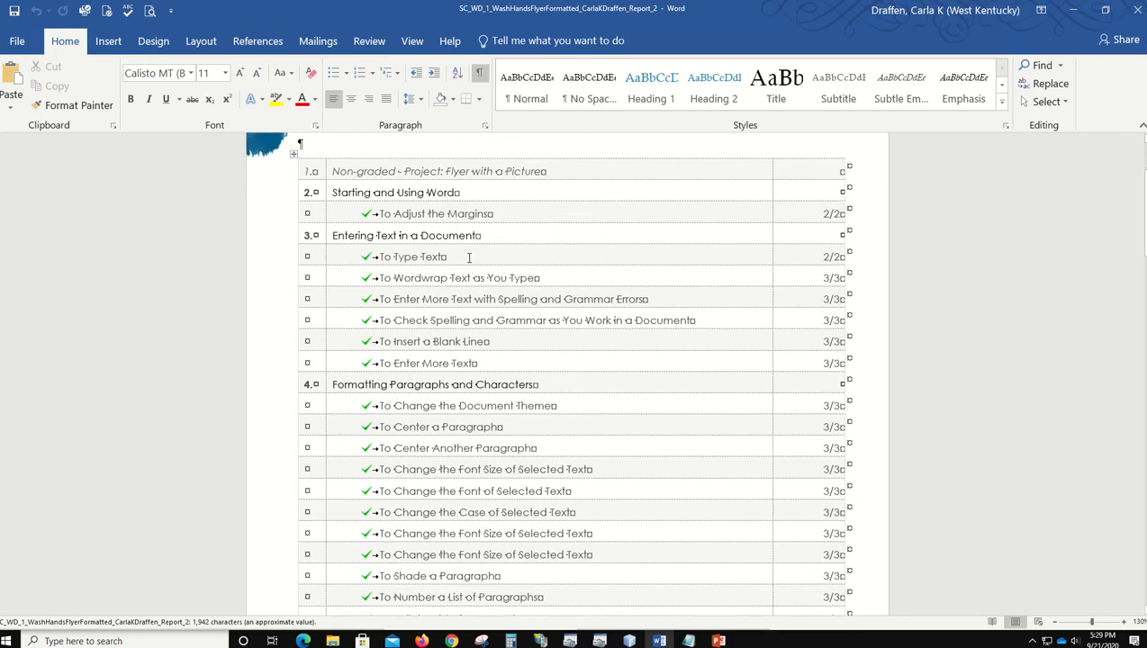
{"action": "scroll", "coordinate": [469, 261], "scroll_direction": "down", "scroll_amount": 15}
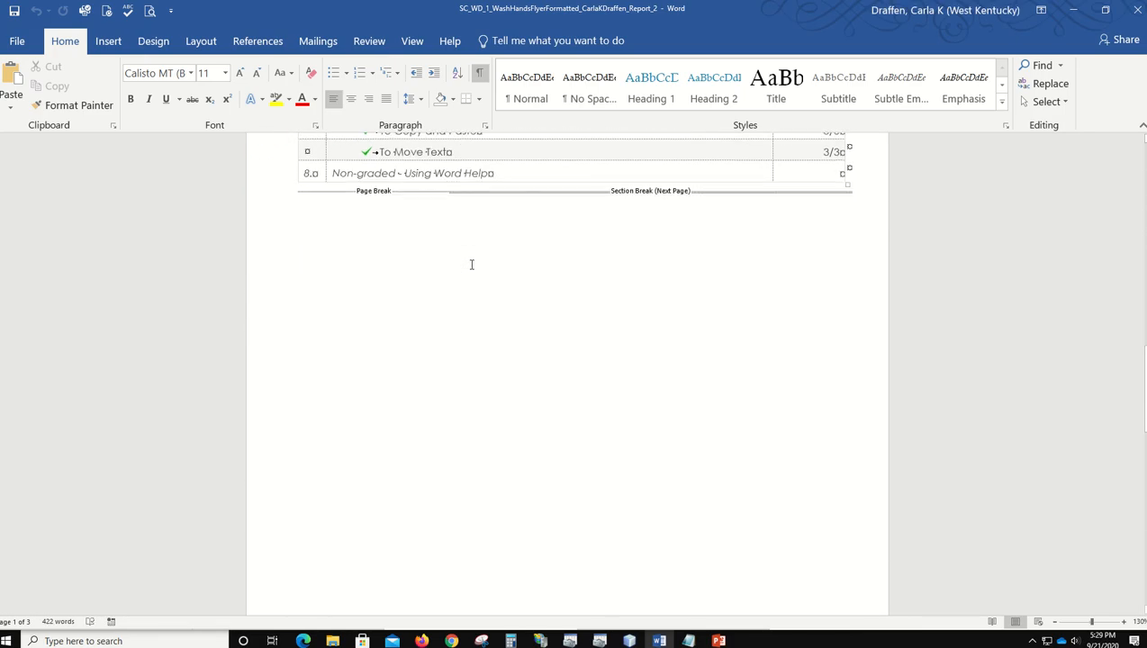
{"action": "scroll", "coordinate": [472, 265], "scroll_direction": "down", "scroll_amount": 9}
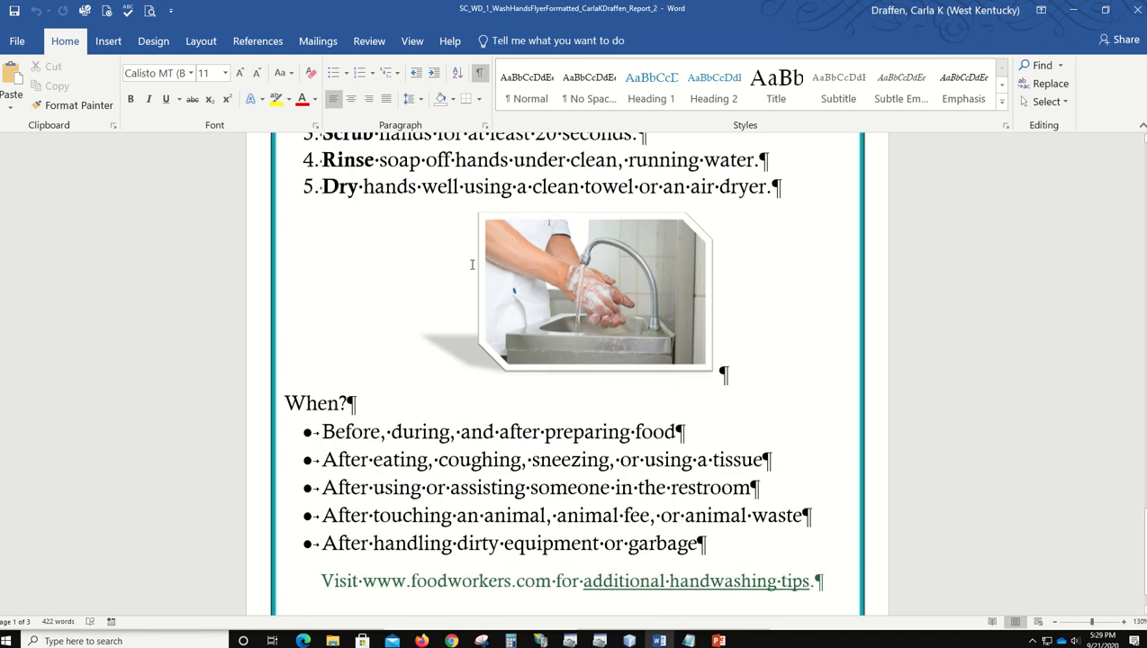
{"action": "scroll", "coordinate": [472, 264], "scroll_direction": "up", "scroll_amount": 15}
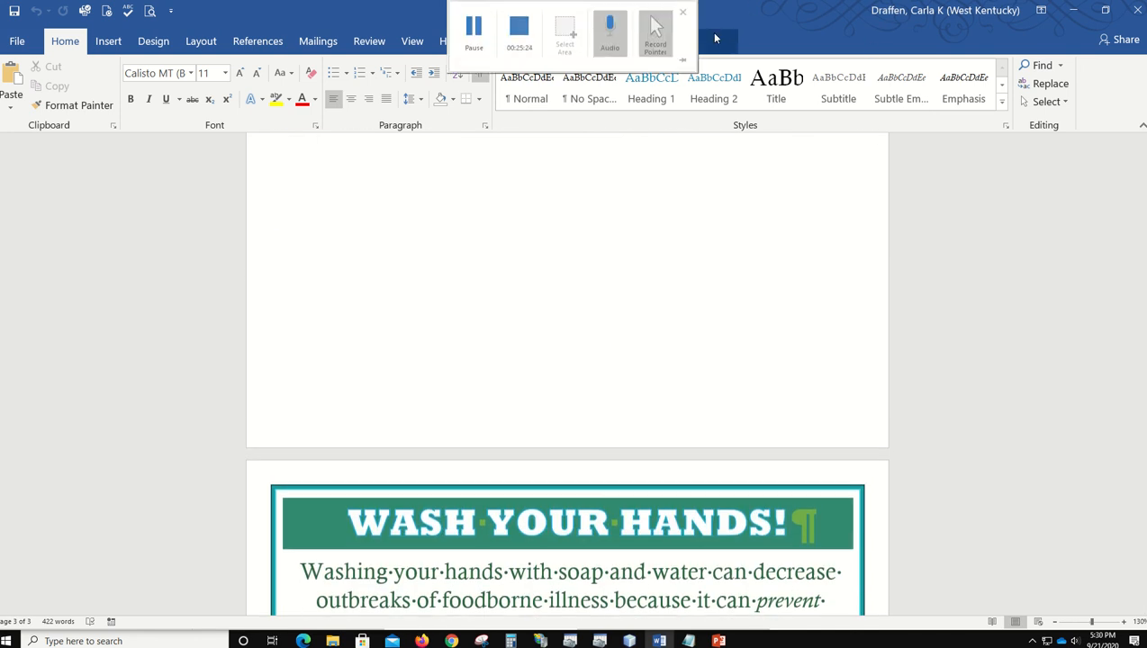
{"action": "scroll", "coordinate": [1027, 284], "scroll_direction": "up", "scroll_amount": 5}
{"action": "scroll", "coordinate": [1015, 273], "scroll_direction": "up", "scroll_amount": 1}
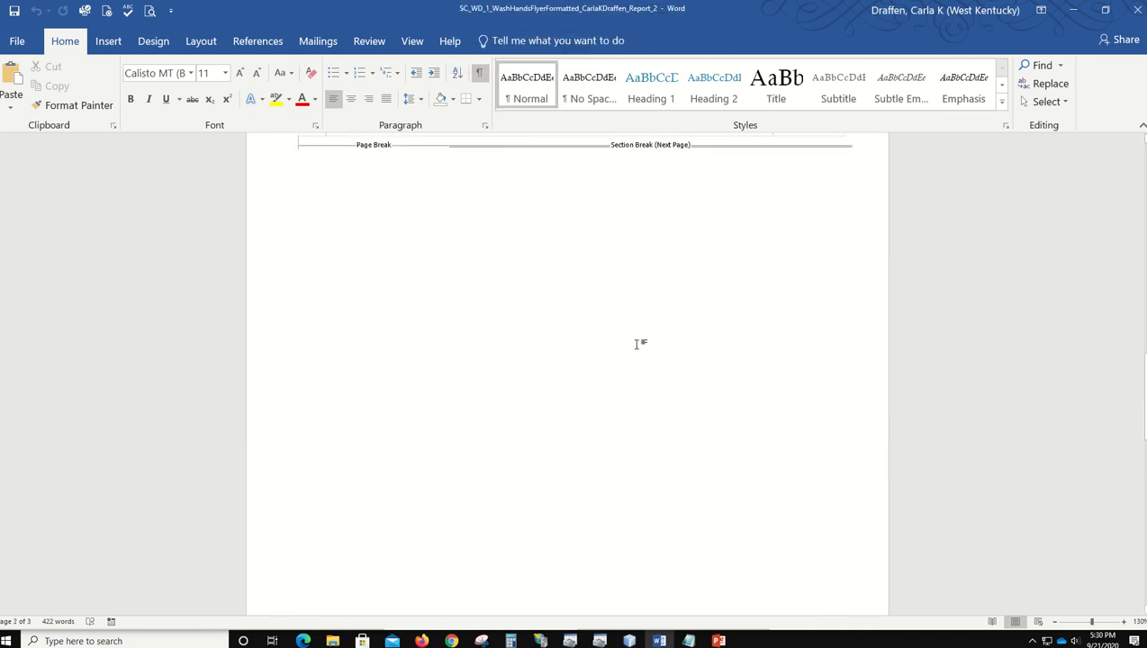
{"action": "scroll", "coordinate": [636, 341], "scroll_direction": "up", "scroll_amount": 5}
{"action": "scroll", "coordinate": [630, 329], "scroll_direction": "up", "scroll_amount": 10}
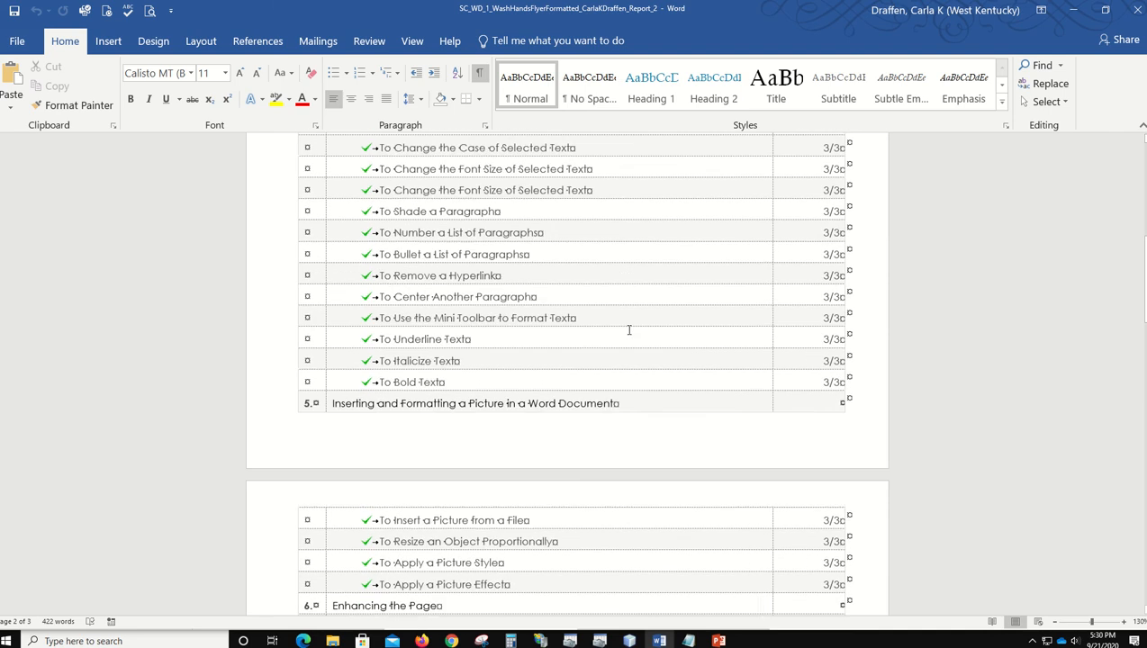
{"action": "scroll", "coordinate": [629, 330], "scroll_direction": "up", "scroll_amount": 5}
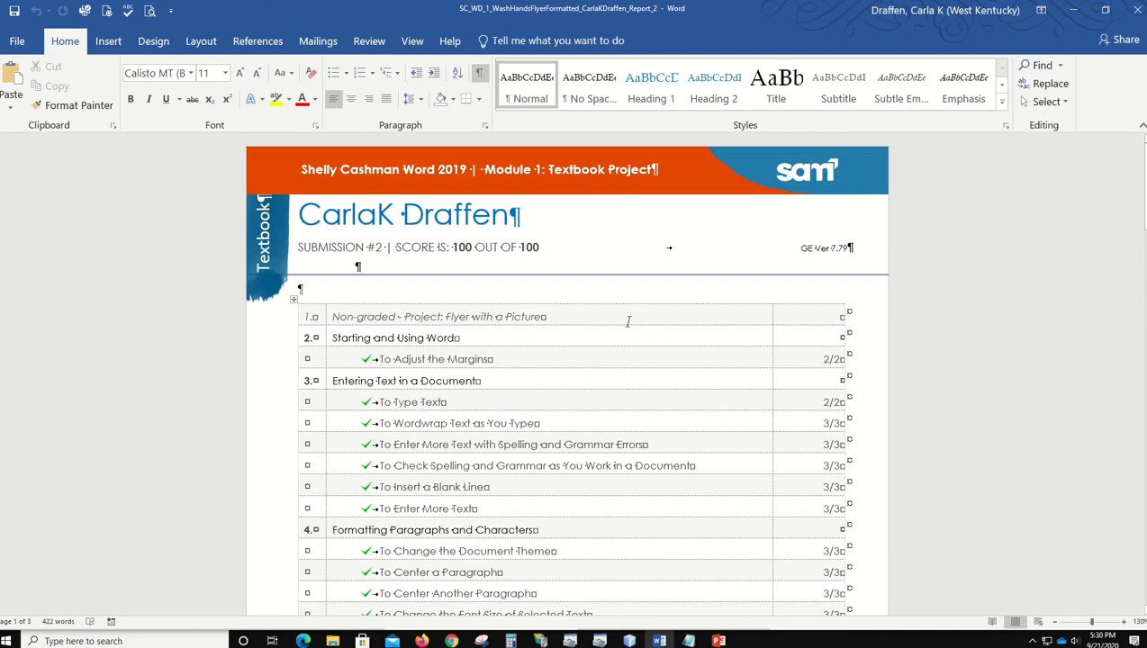
{"action": "left_click", "coordinate": [1133, 11]}
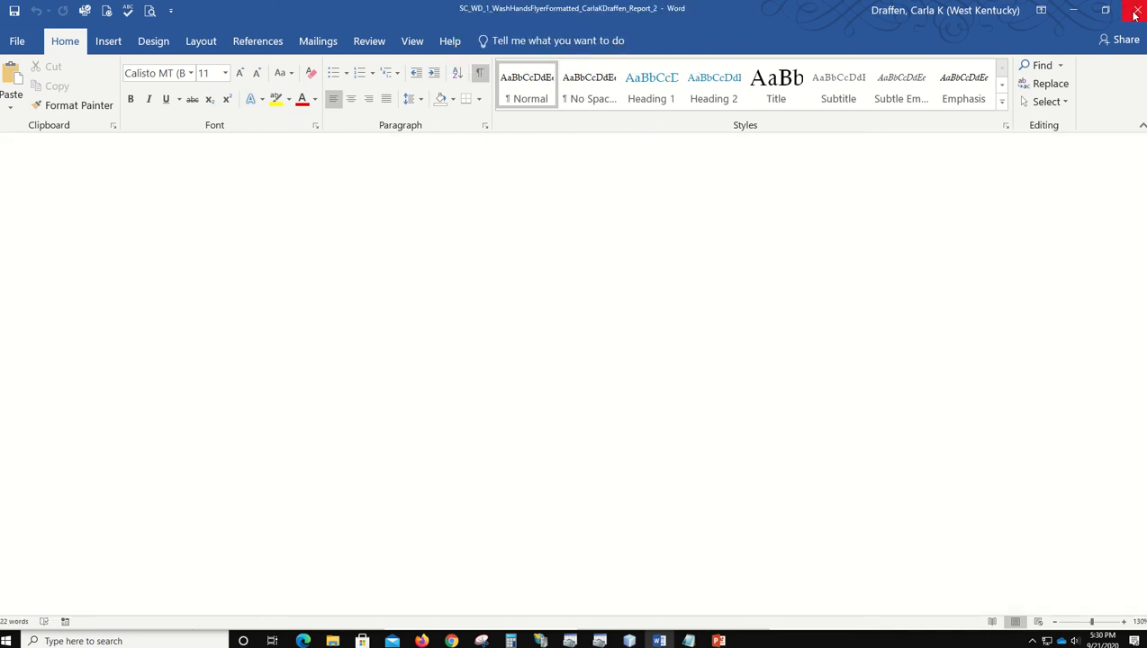